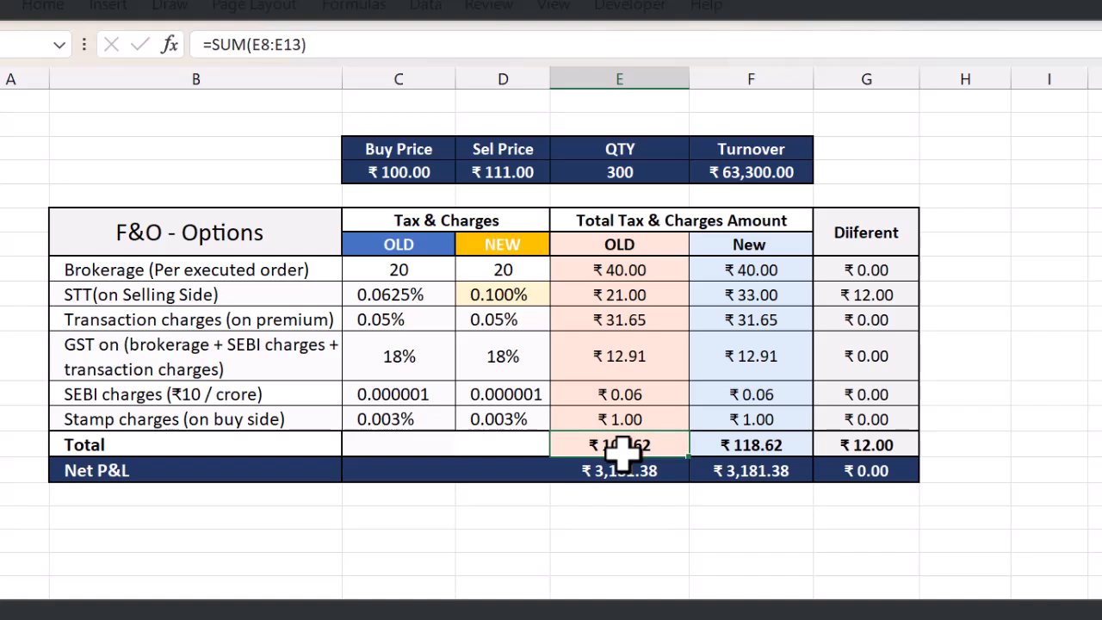
Step: Select the charge labels from Brokerage (Per executed order) down to Stamp charges (on buy side)
click(249, 297)
key(Up)
key(shift+Down)
key(shift+Down)
key(shift+Down)
key(shift+Down)
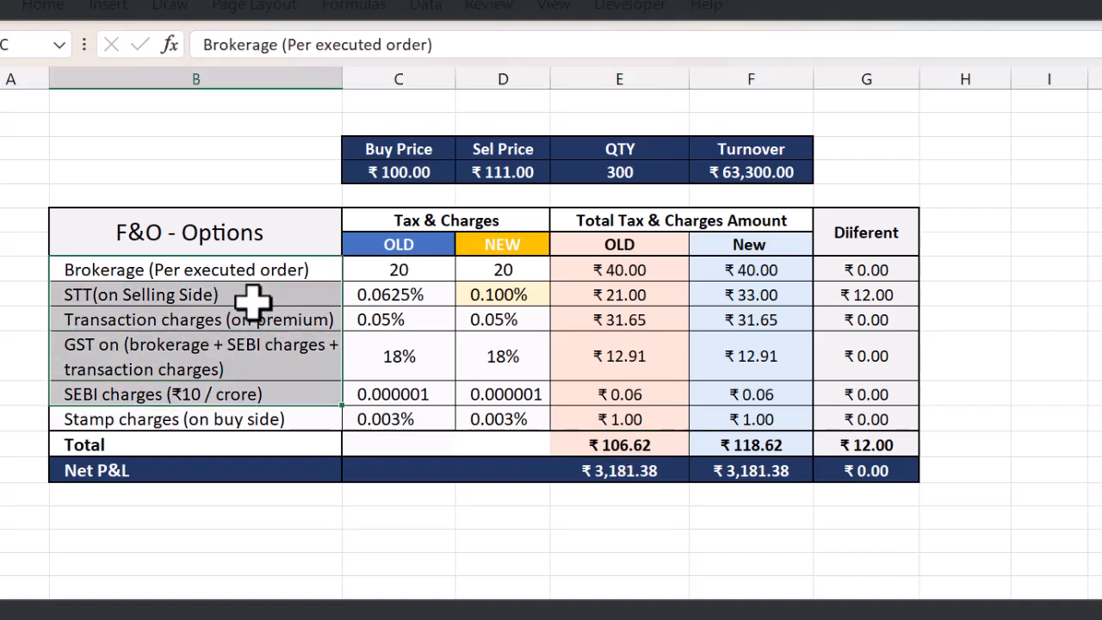
key(shift+Down)
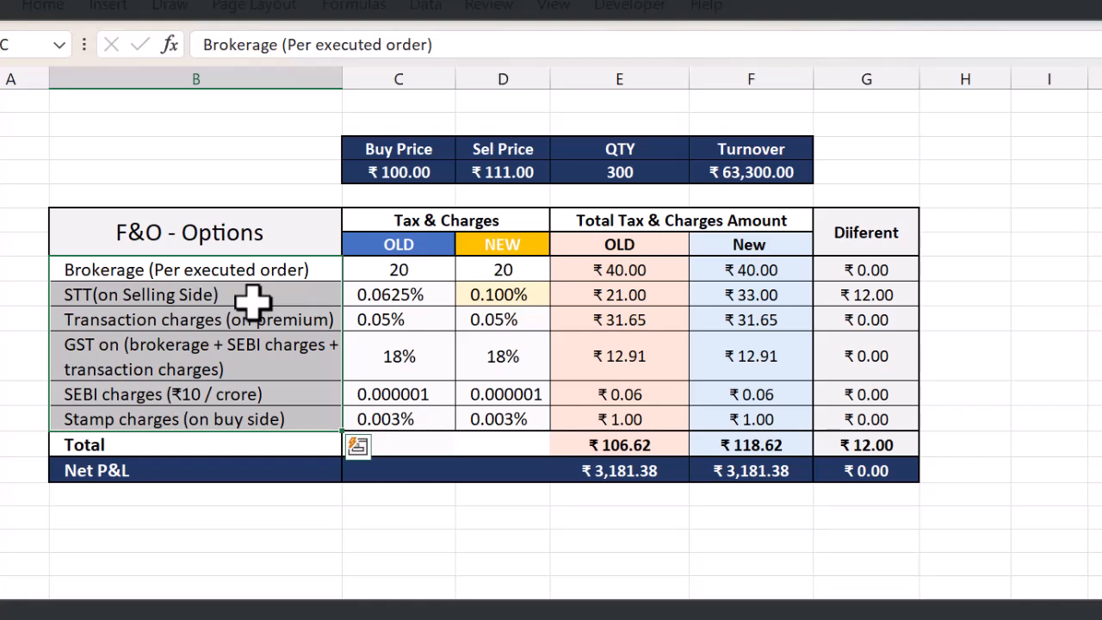
Step: Select the difference cell in the Total row to review the gap between old and new charges
key(Right)
key(Right)
key(Right)
key(Down)
key(Down)
key(Down)
key(Down)
key(Down)
key(Down)
key(Right)
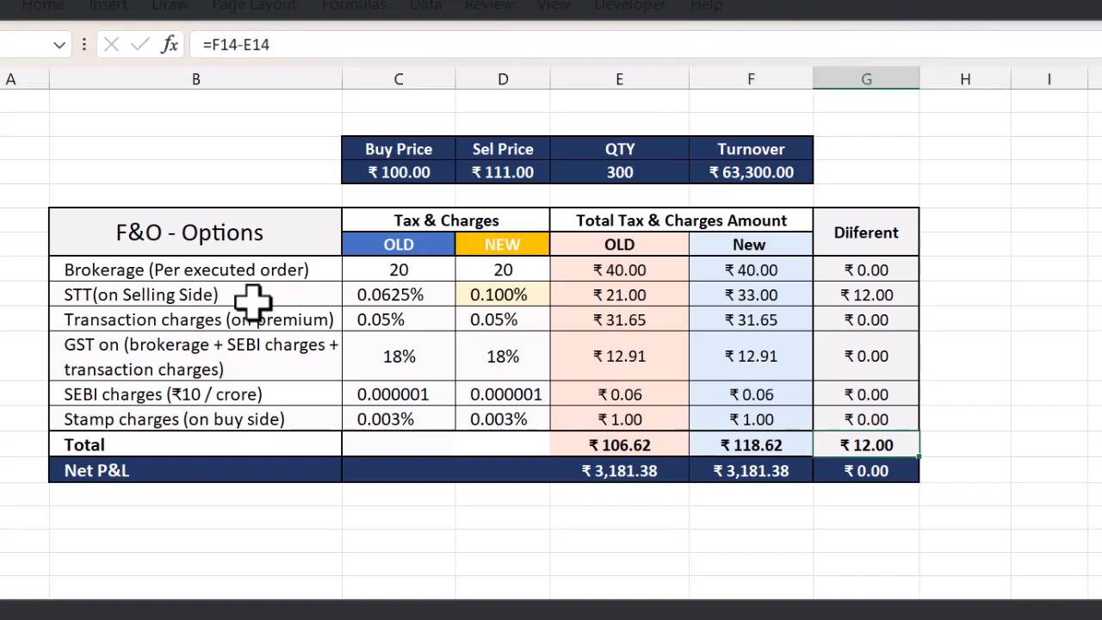
Step: Check the old GST amount's formula, ending on the old STT rate
key(Left)
key(Up)
key(Up)
key(Up)
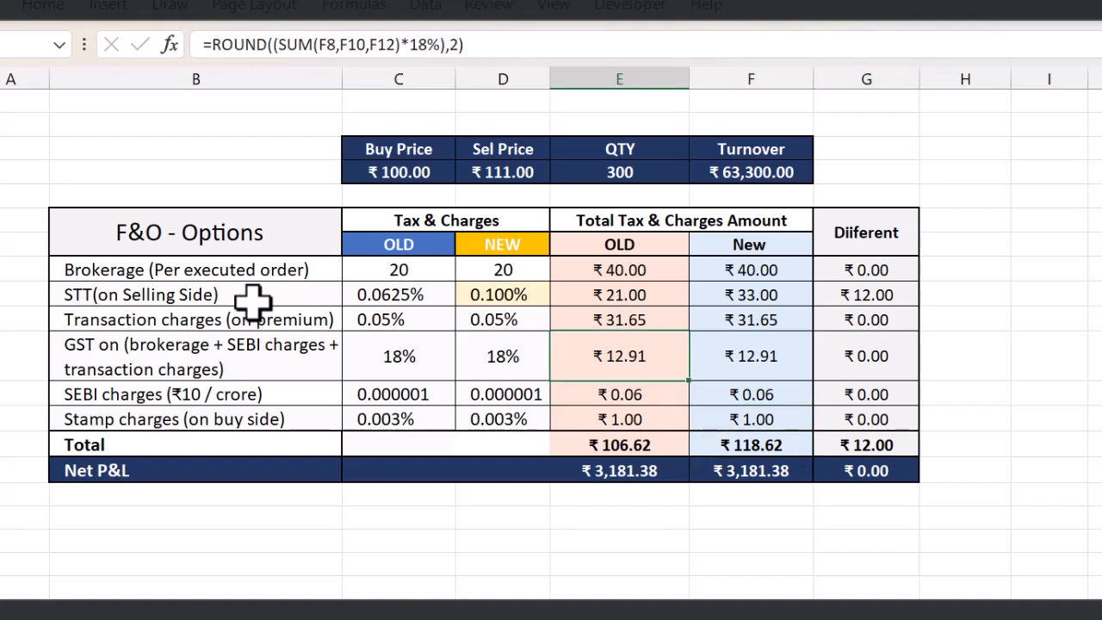
key(Up)
key(Up)
key(Left)
key(Left)
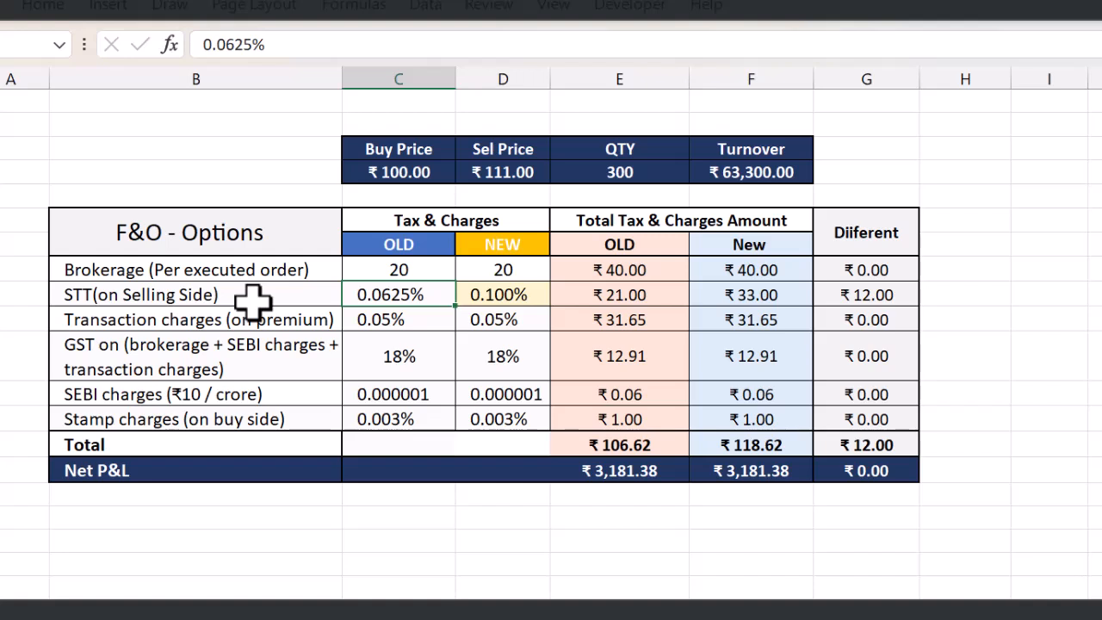
key(Left)
key(Up)
key(Up)
key(Right)
key(Down)
key(Down)
key(Down)
key(Down)
key(Down)
key(Left)
key(Up)
key(Up)
key(Up)
key(Left)
key(Right)
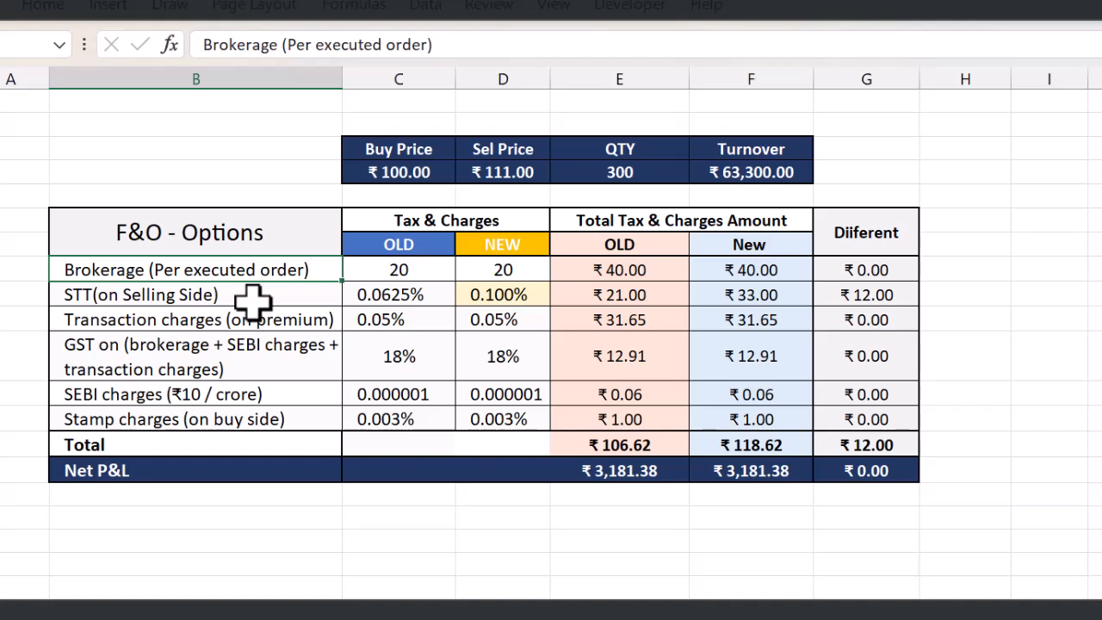
Step: Compare the old and new rates in the Brokerage row, returning to the row's label
key(Right)
key(Right)
key(Right)
key(Left)
key(Left)
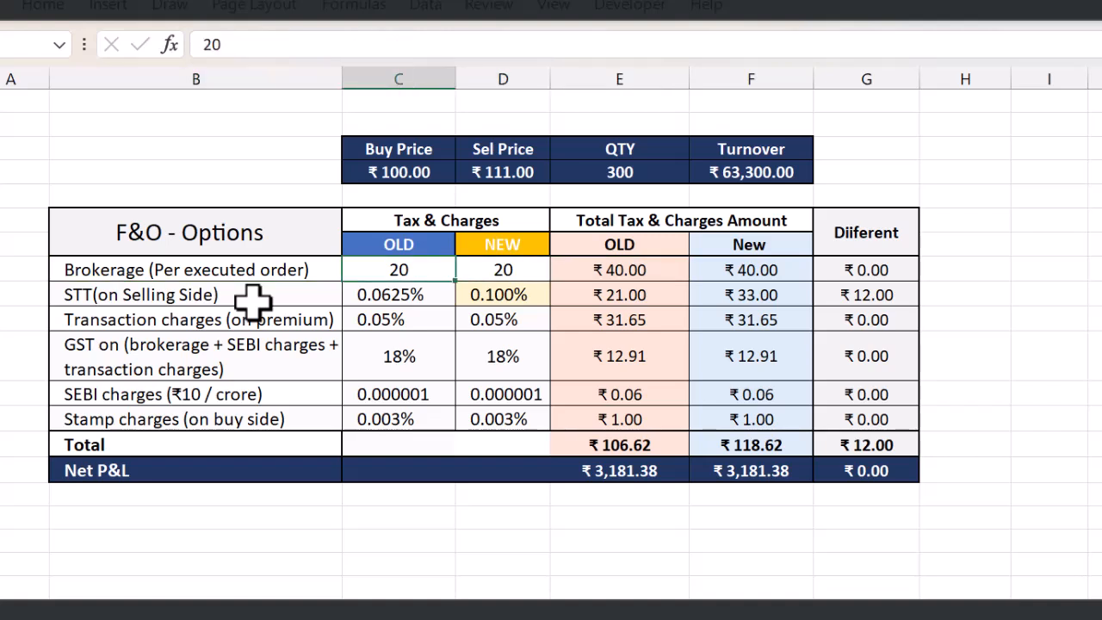
key(Left)
key(Left)
key(Right)
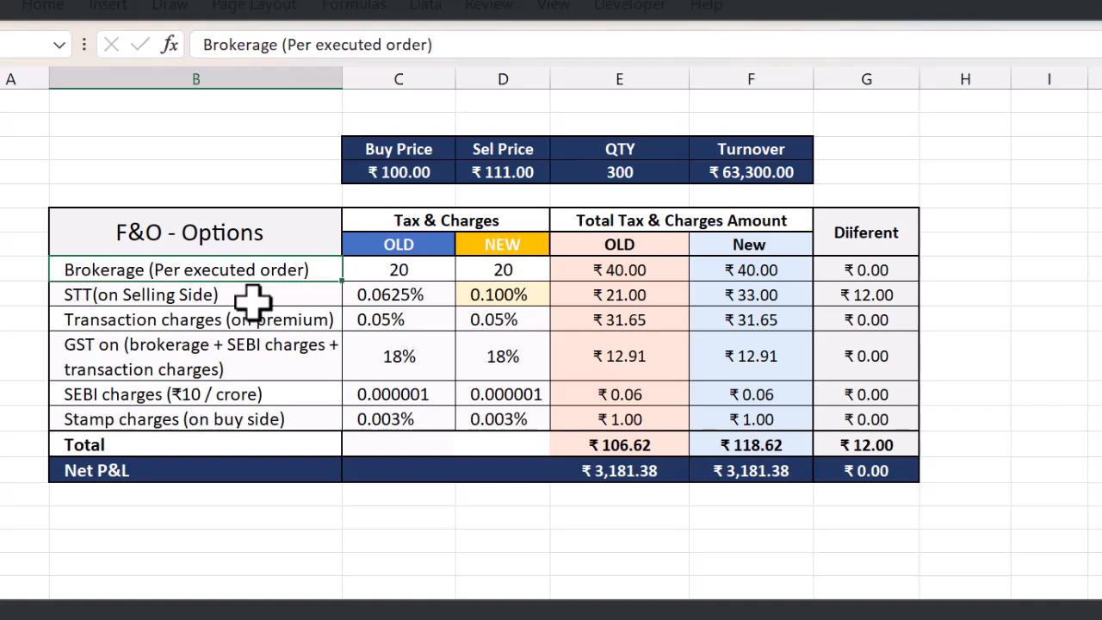
Step: Select the charge labels from STT (on Selling Side) down to Stamp charges (on buy side)
click(252, 299)
key(Up)
key(Right)
key(Left)
key(Down)
key(Up)
key(Down)
key(shift+Down)
key(shift+Down)
key(shift+Down)
key(shift+Down)
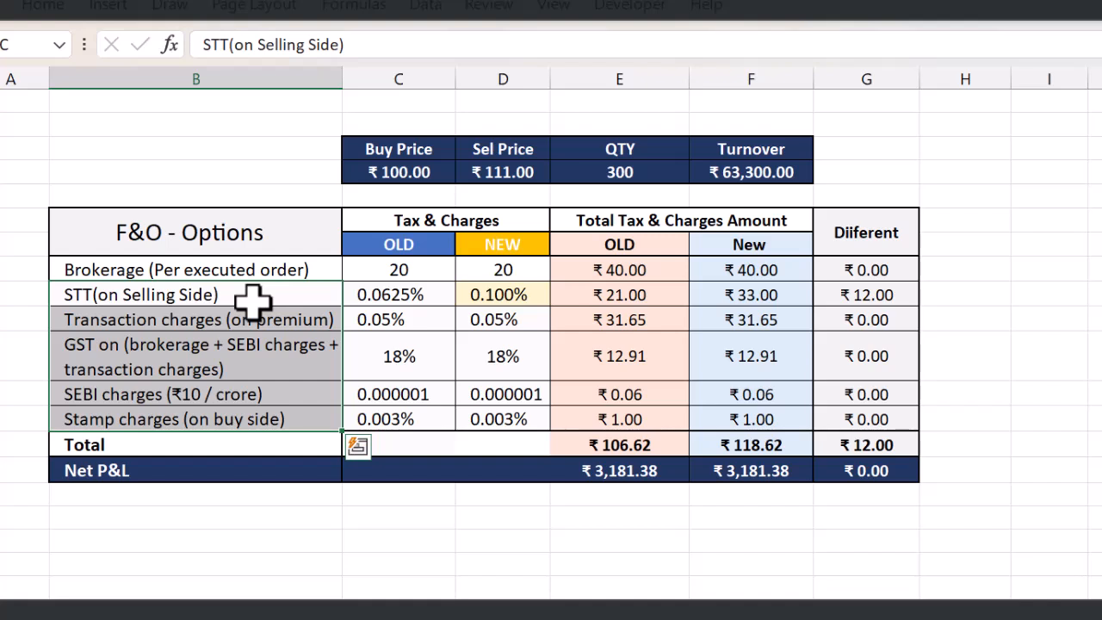
Step: Select the entire Brokerage (Per executed order) row
key(Left)
key(Right)
key(shift+Down)
key(shift+Down)
key(shift+Down)
key(shift+Down)
key(Up)
key(Left)
key(shift+space)
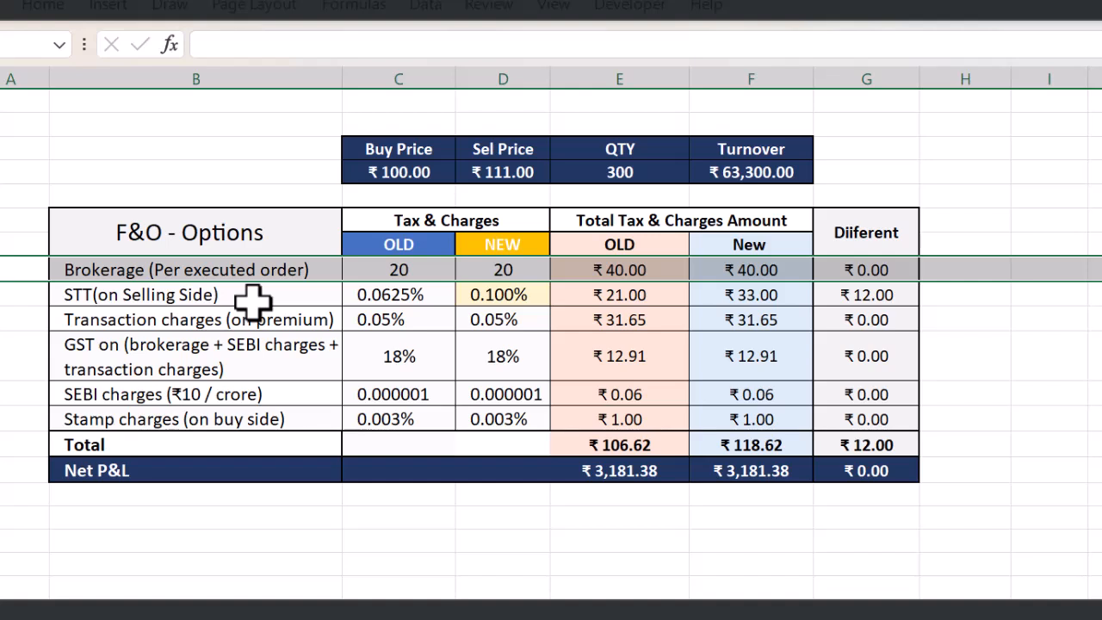
Step: Go from the STT label past the New total heading to the old brokerage amount
click(253, 299)
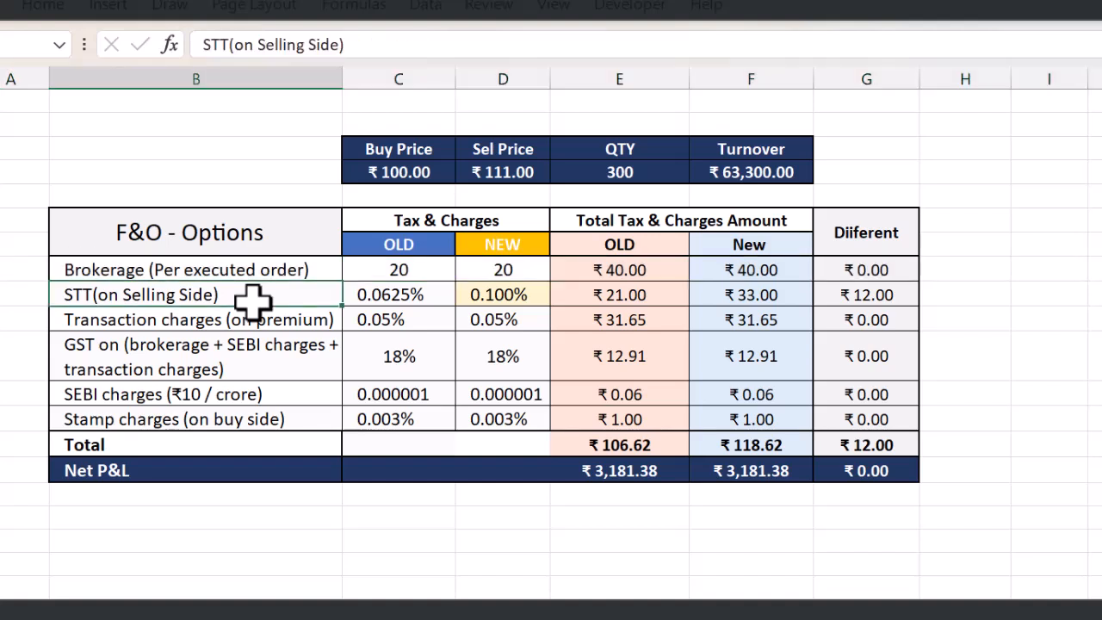
key(Right)
key(Right)
key(Up)
key(Up)
key(Right)
key(Right)
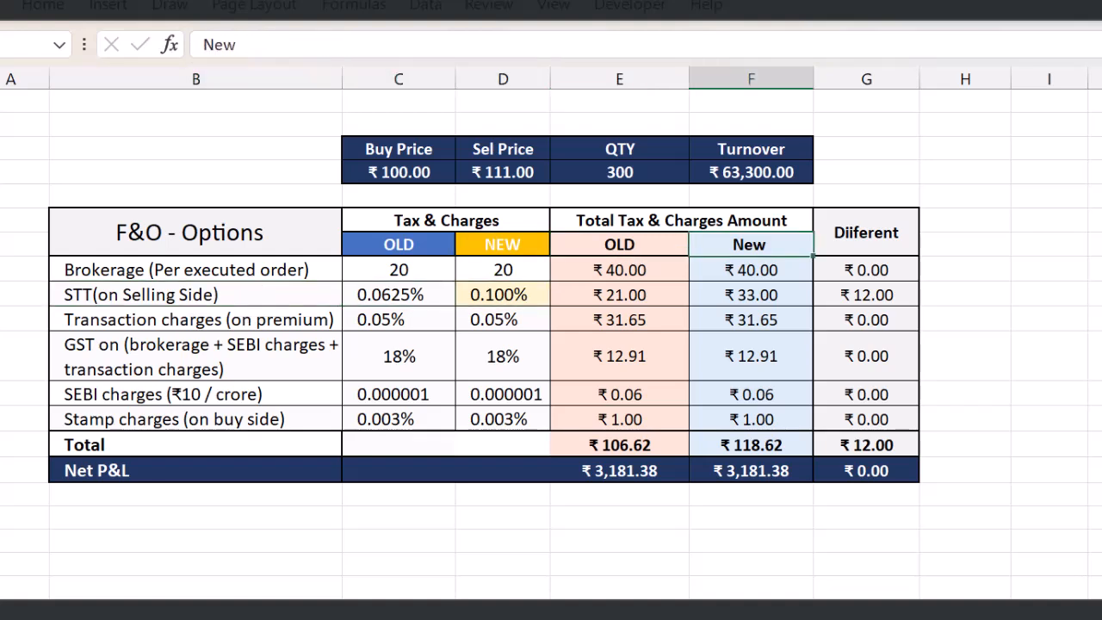
key(Left)
key(Down)
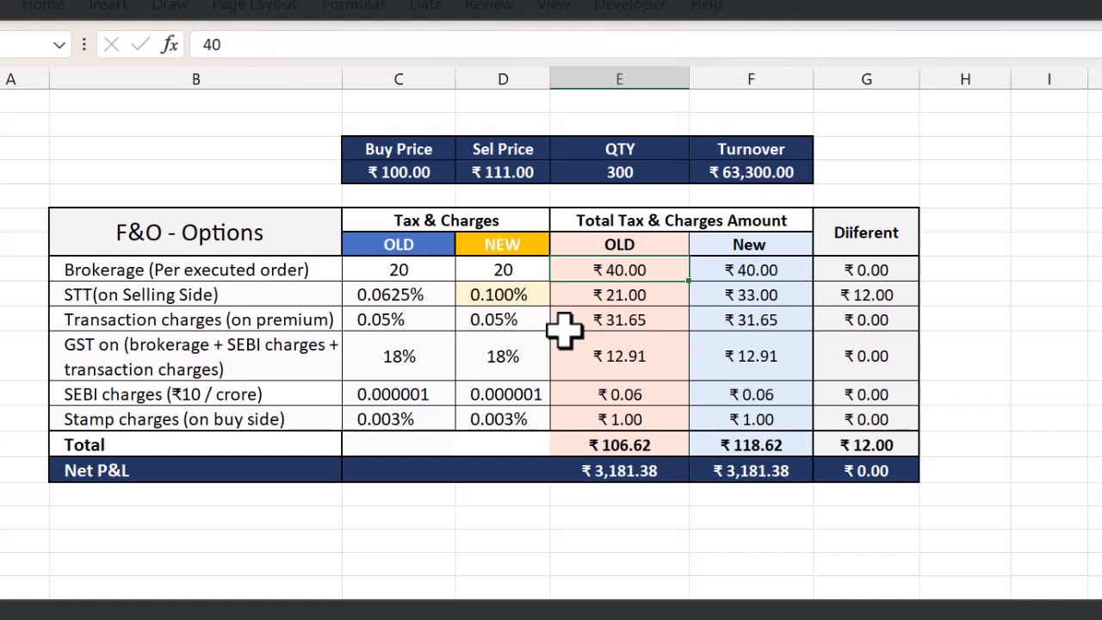
Step: Review the Brokerage row's old and new rates, ending on the old total amount
key(Left)
key(Left)
key(Down)
key(Left)
key(Left)
key(Up)
key(Right)
key(Down)
key(Up)
key(Right)
key(Left)
key(Right)
key(Right)
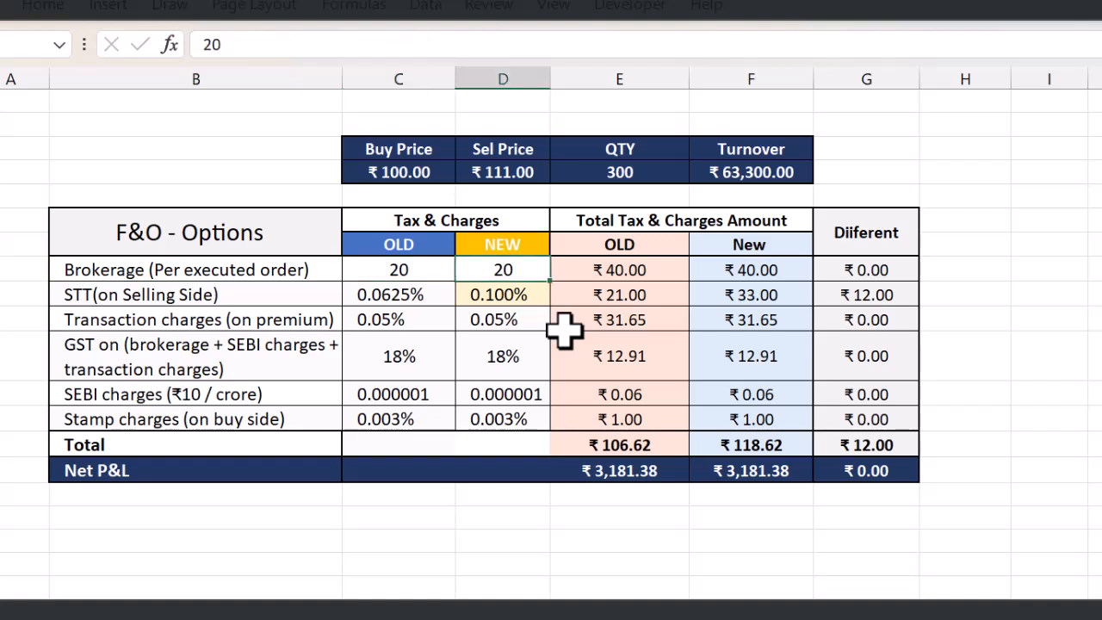
key(Right)
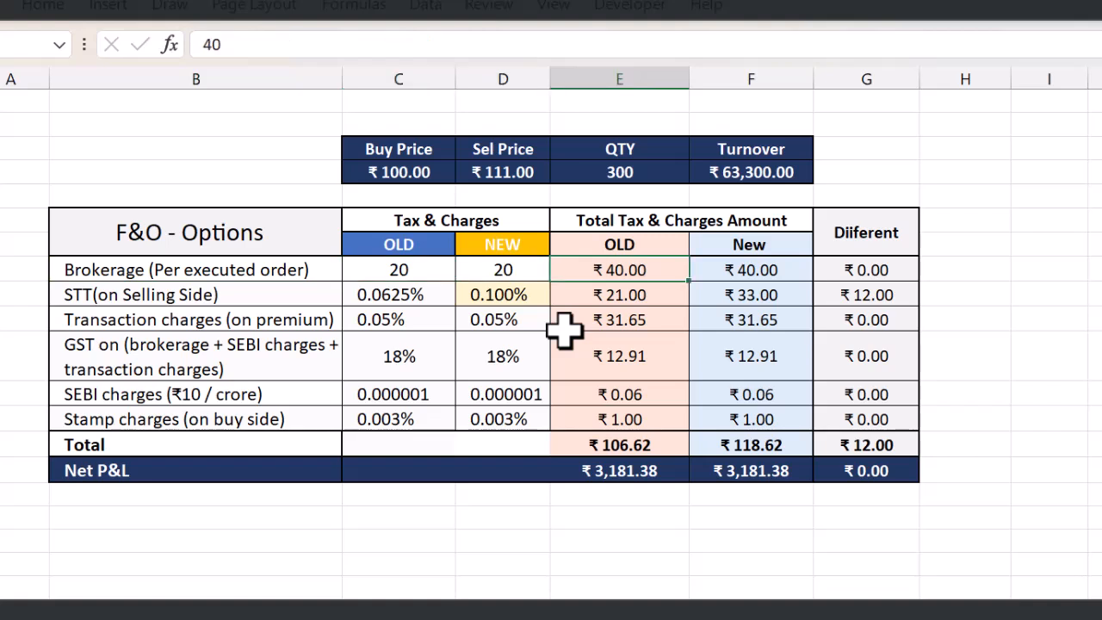
Step: Compare the old and new rates in the STT (on Selling Side) row, ending on the new rate
key(Left)
key(Left)
key(Left)
key(Down)
key(Left)
key(Right)
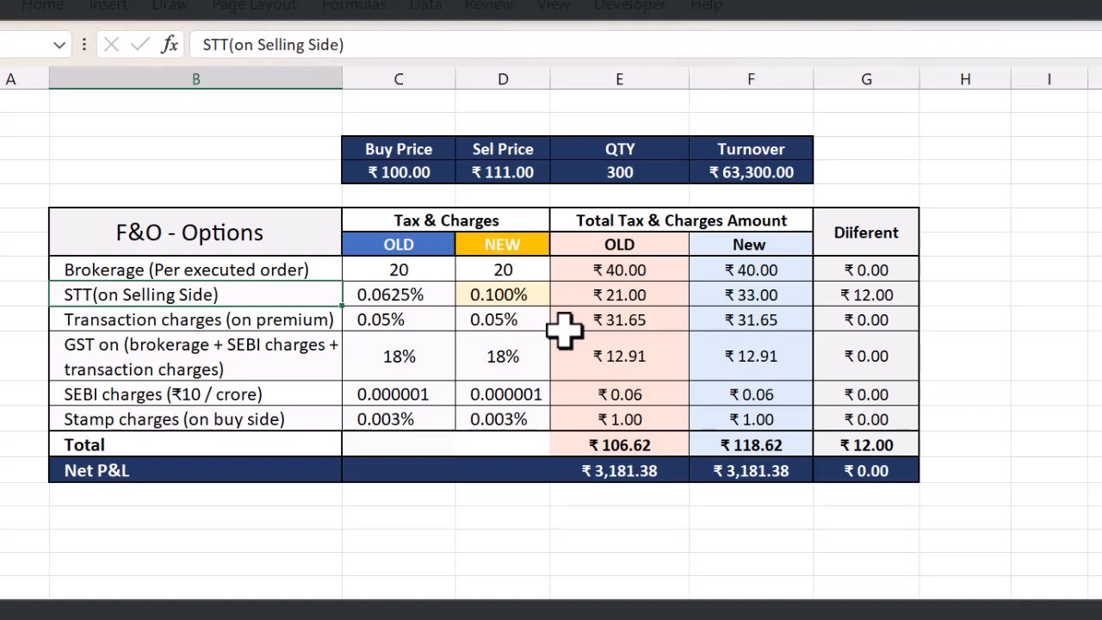
key(Right)
key(Left)
key(Right)
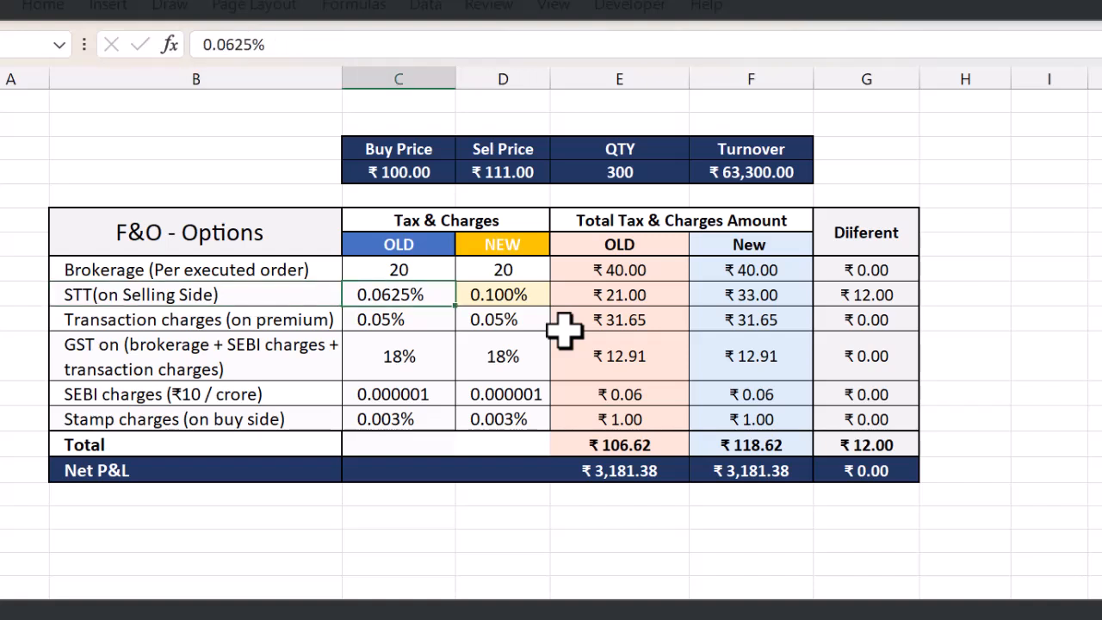
key(Right)
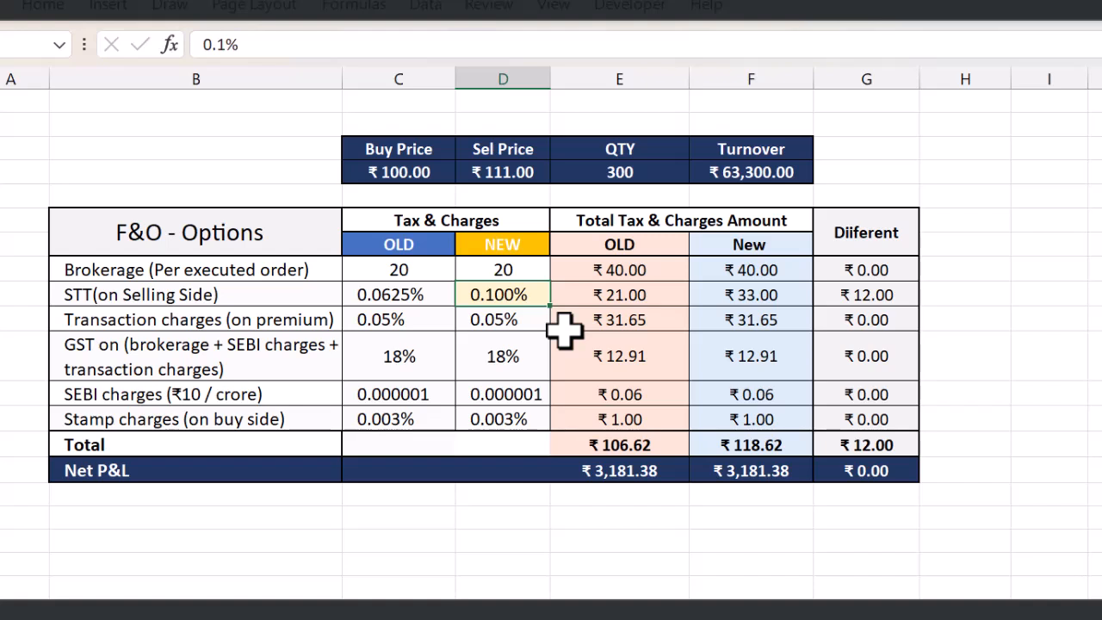
key(Left)
key(Right)
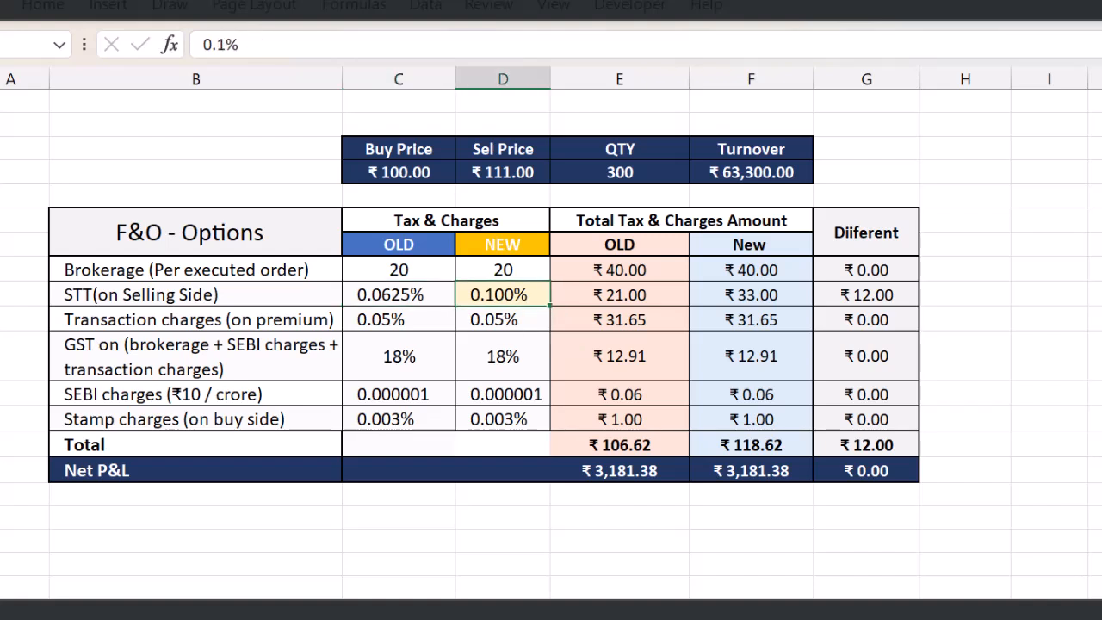
Step: Reduce the new STT rate's number format to one decimal place so it reads 0.1%
click(49, 15)
click(763, 91)
click(763, 92)
key(Escape)
Step: Dismiss the HP System Information window and reselect the new STT rate
key(Right)
key(Left)
key(Left)
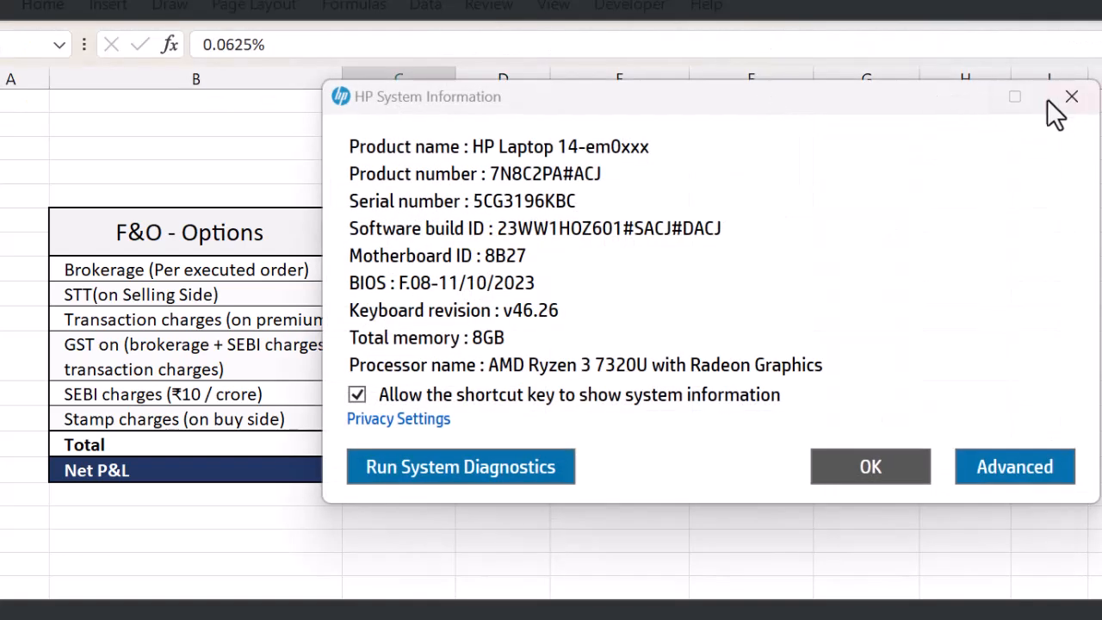
click(1072, 101)
key(Right)
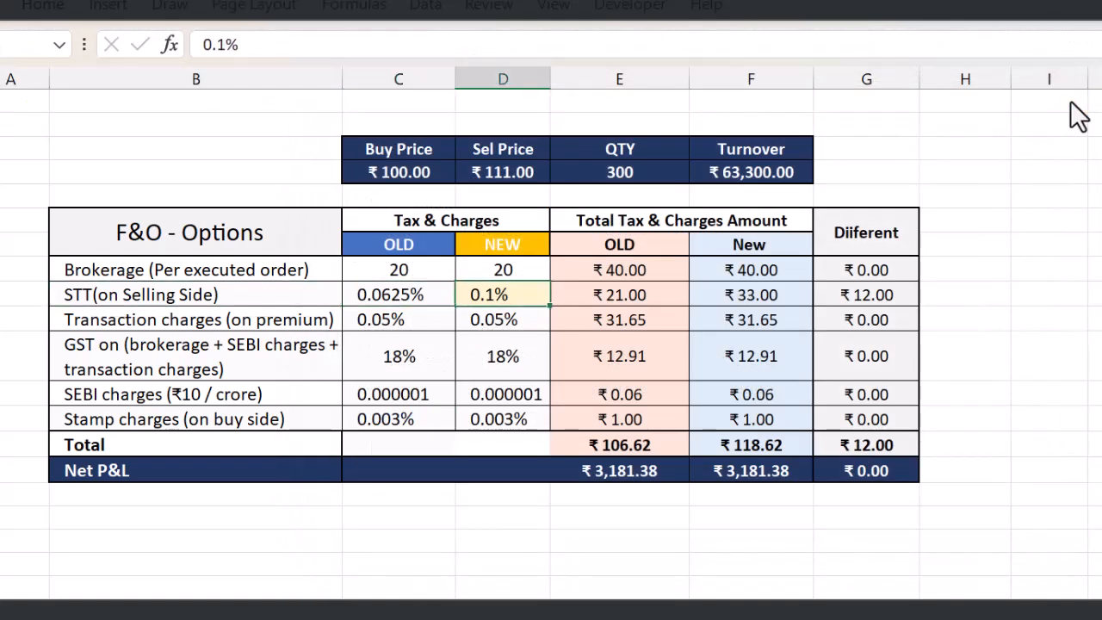
Step: Open the old STT amount's formula for editing and highlight its (D4*E4) part
key(Right)
key(F2)
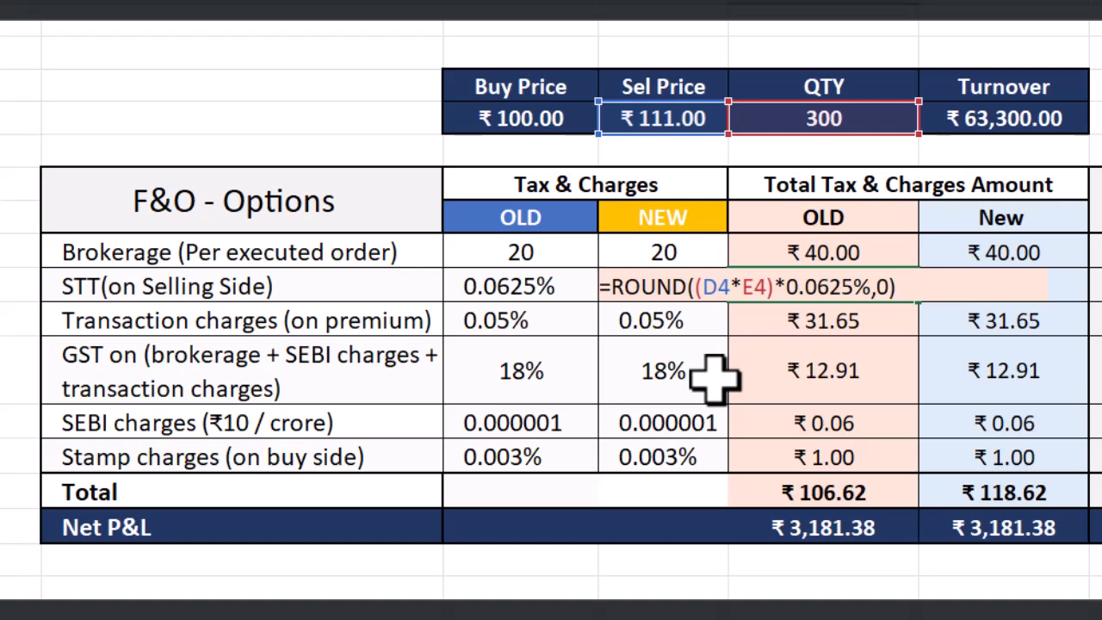
click(721, 286)
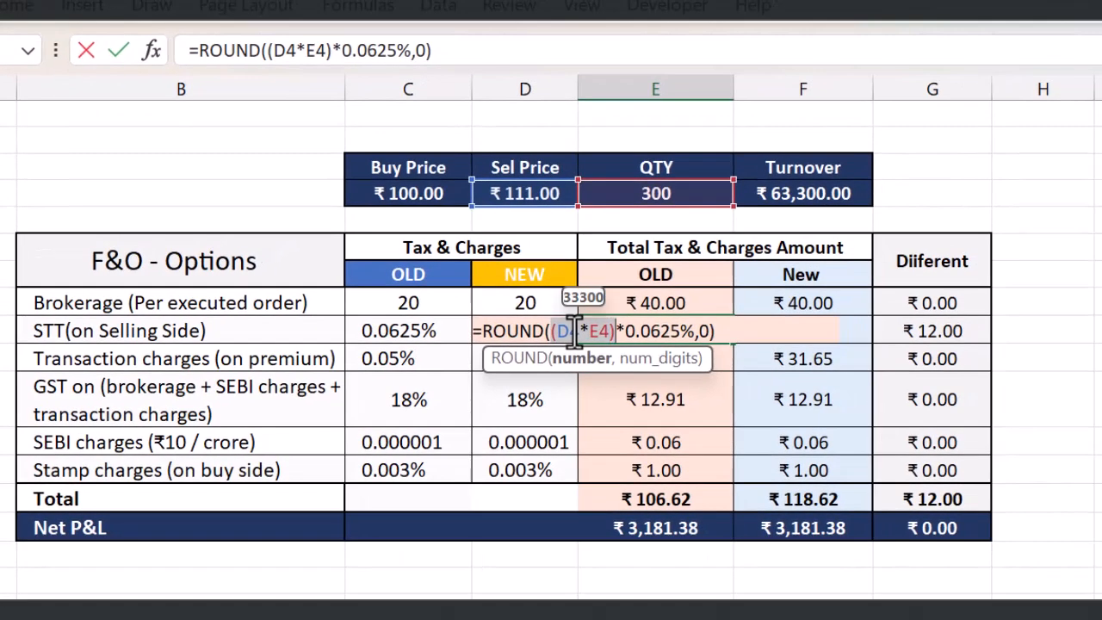
Step: Highlight the 0.0625% rate in the old STT formula, check the rounding argument and leave the formula as is
key(Right)
key(shift+Right)
key(shift+Right)
key(shift+Right)
key(shift+Right)
key(shift+Right)
key(shift+Right)
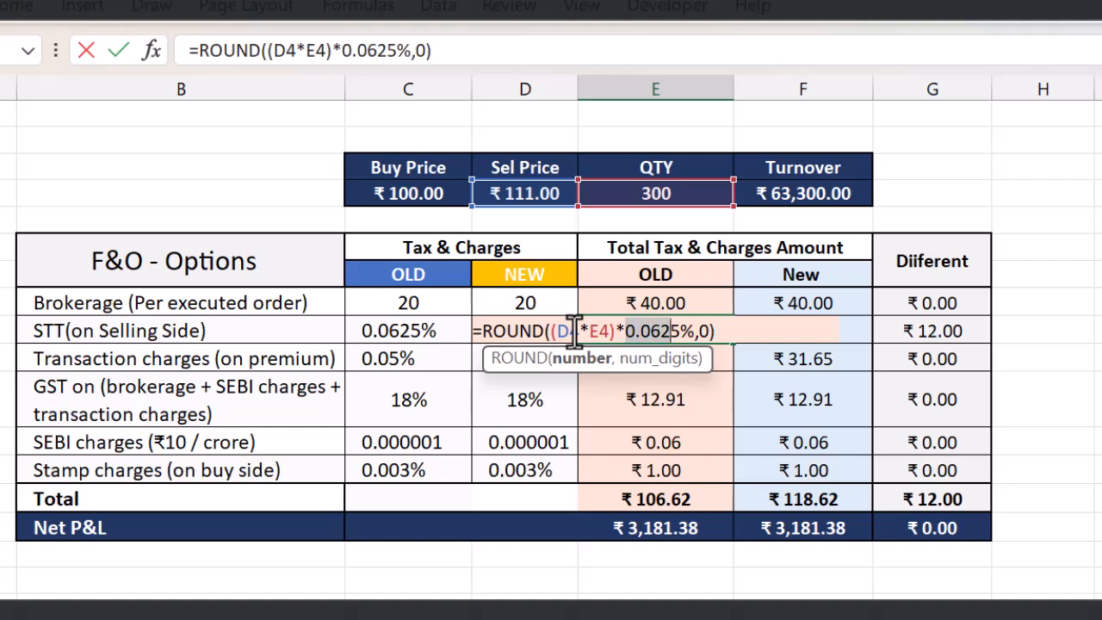
key(shift+Right)
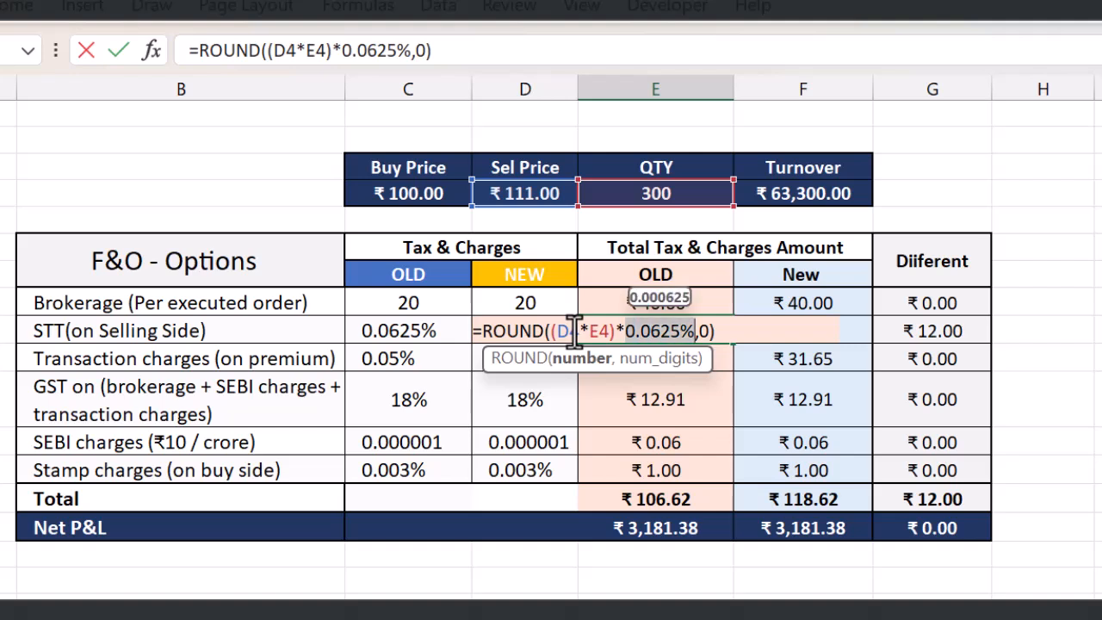
key(Right)
key(Right)
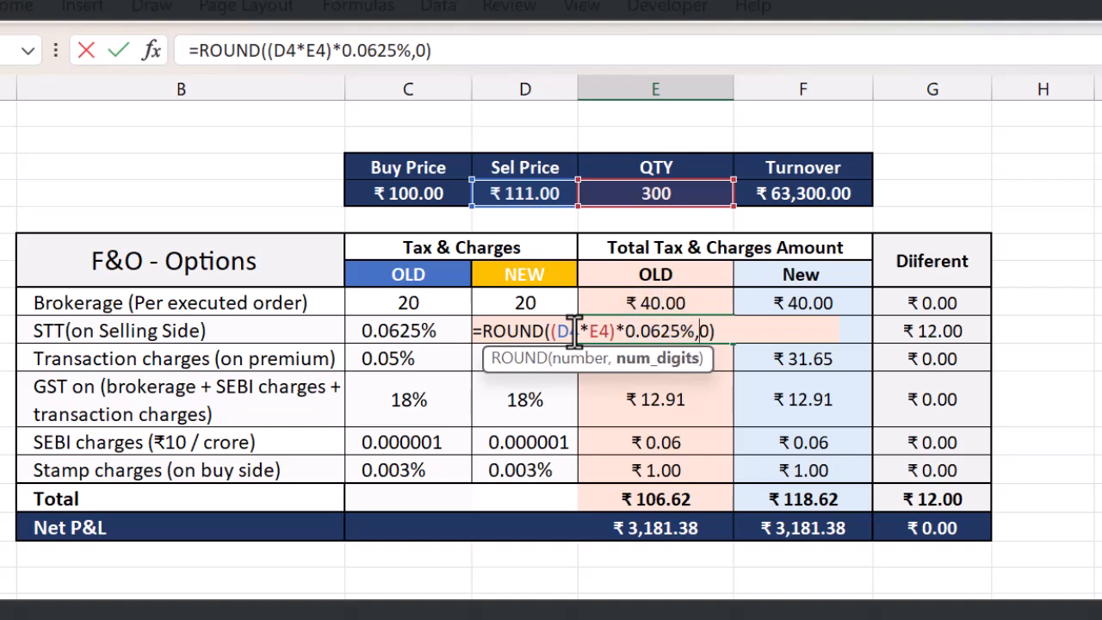
key(Return)
Step: Compare the new STT rate with the old and new STT amounts, ending on the old amount
key(Up)
key(Left)
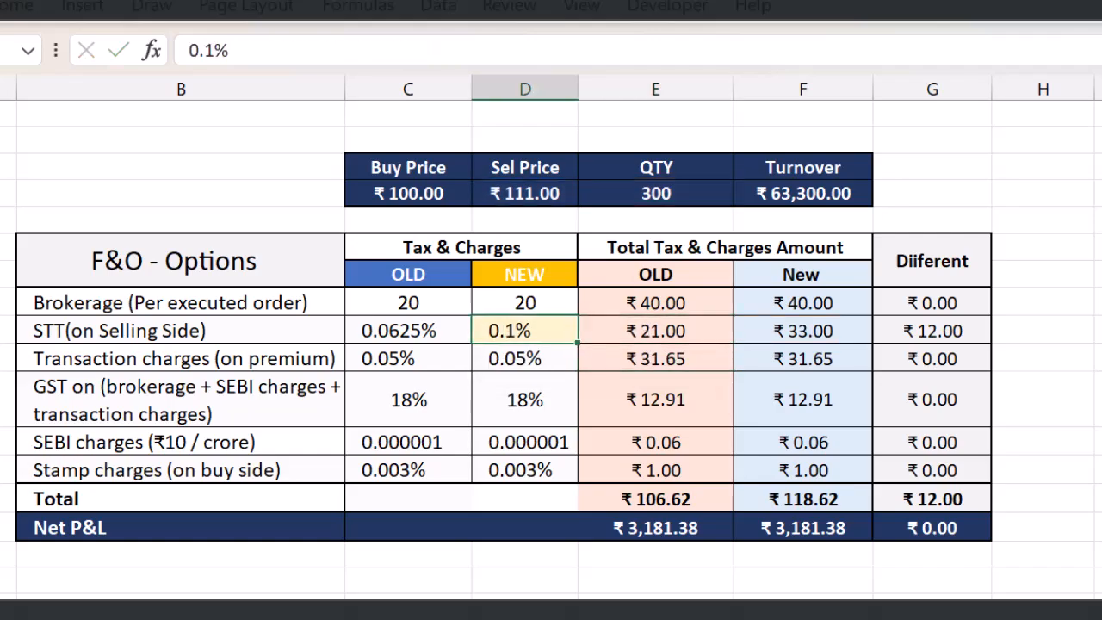
key(Right)
key(Right)
key(Right)
key(Left)
key(Left)
key(Right)
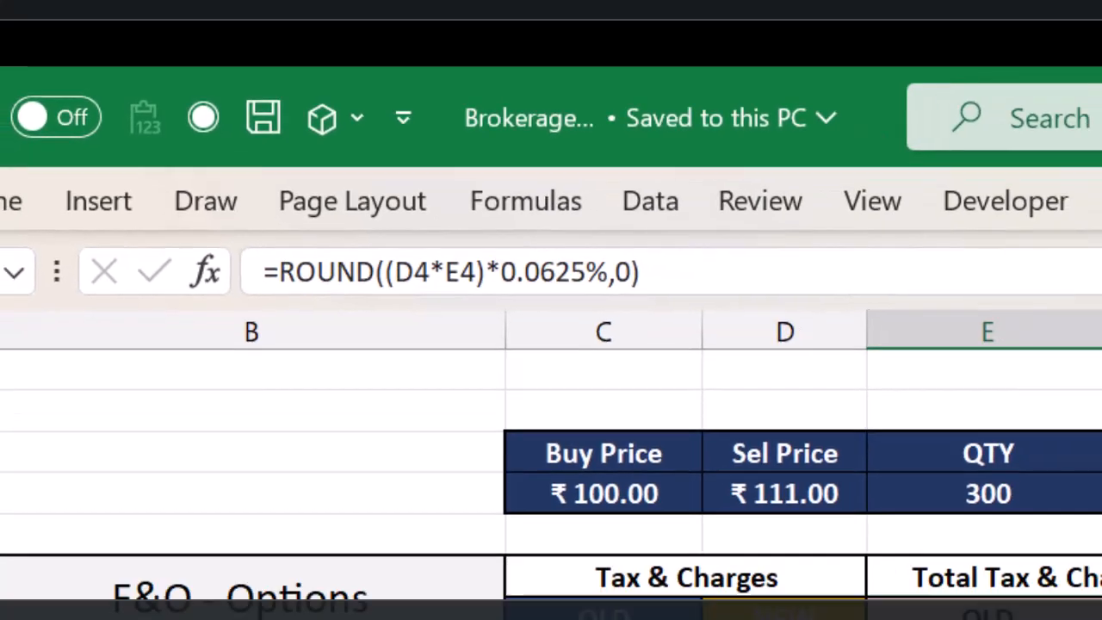
Step: From the transaction charges label, go to the Turnover value, open its formula for editing and highlight C4+D4
click(194, 498)
key(Up)
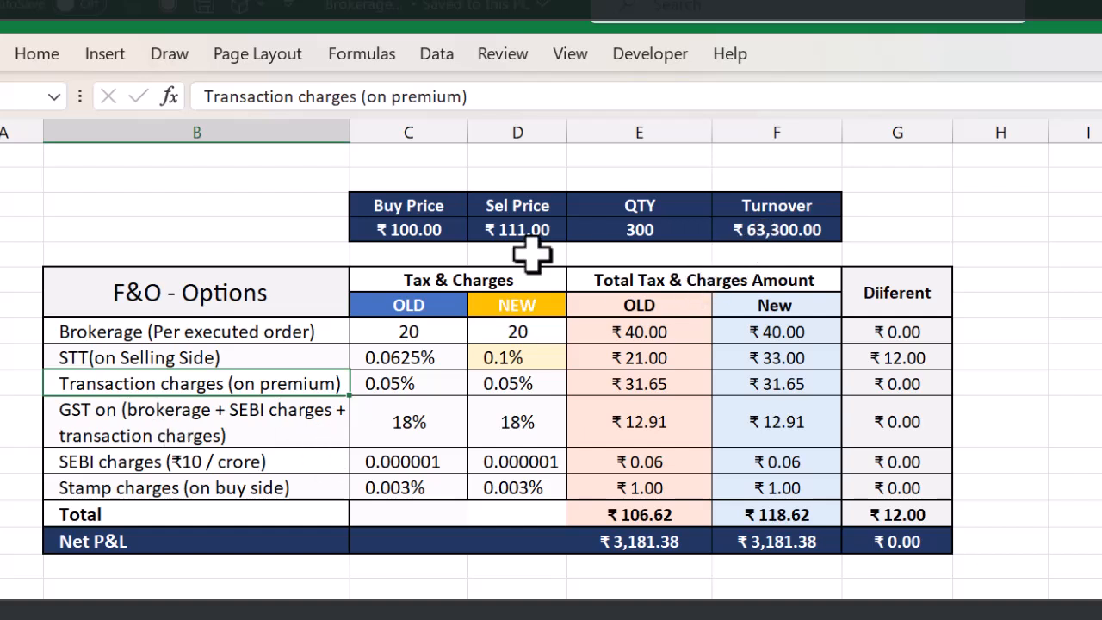
click(773, 234)
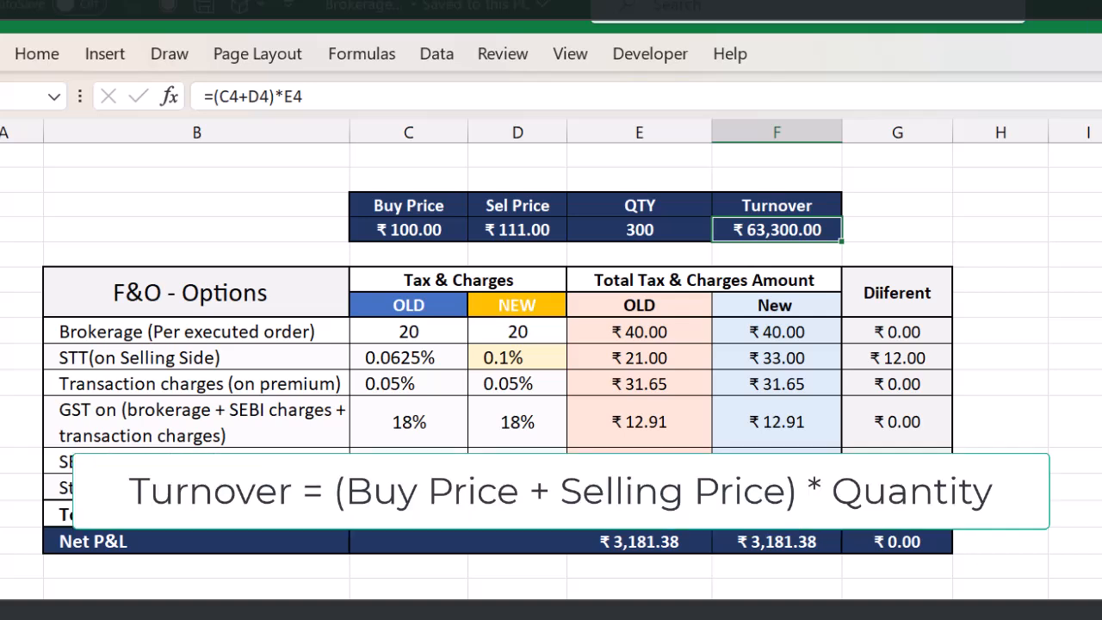
key(F2)
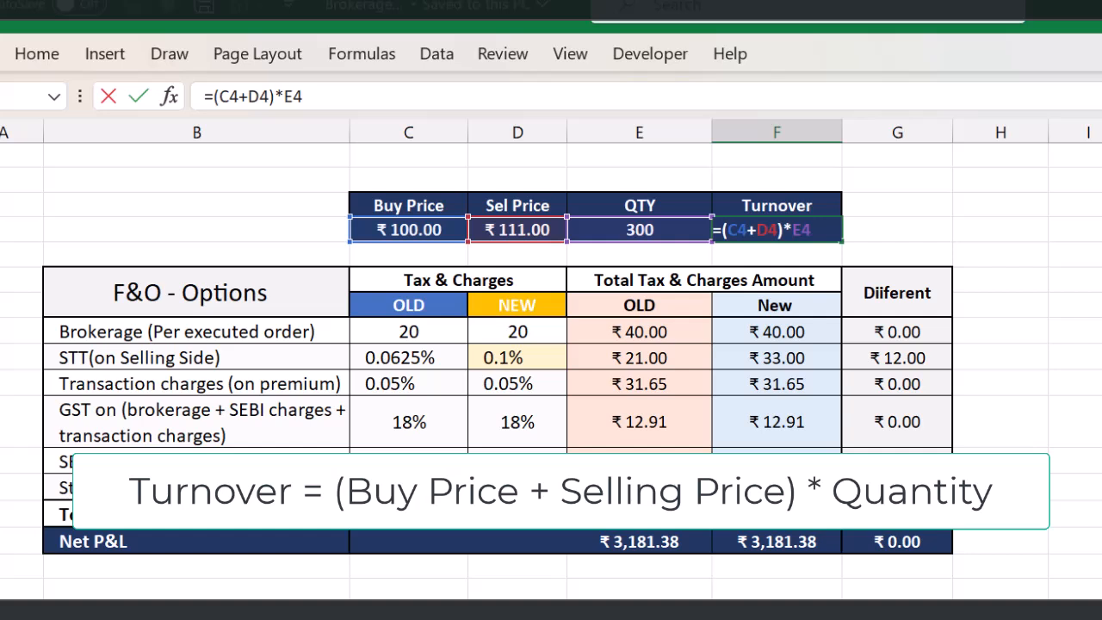
key(shift+Right)
key(shift+Right)
key(shift+Right)
key(shift+Right)
key(shift+Right)
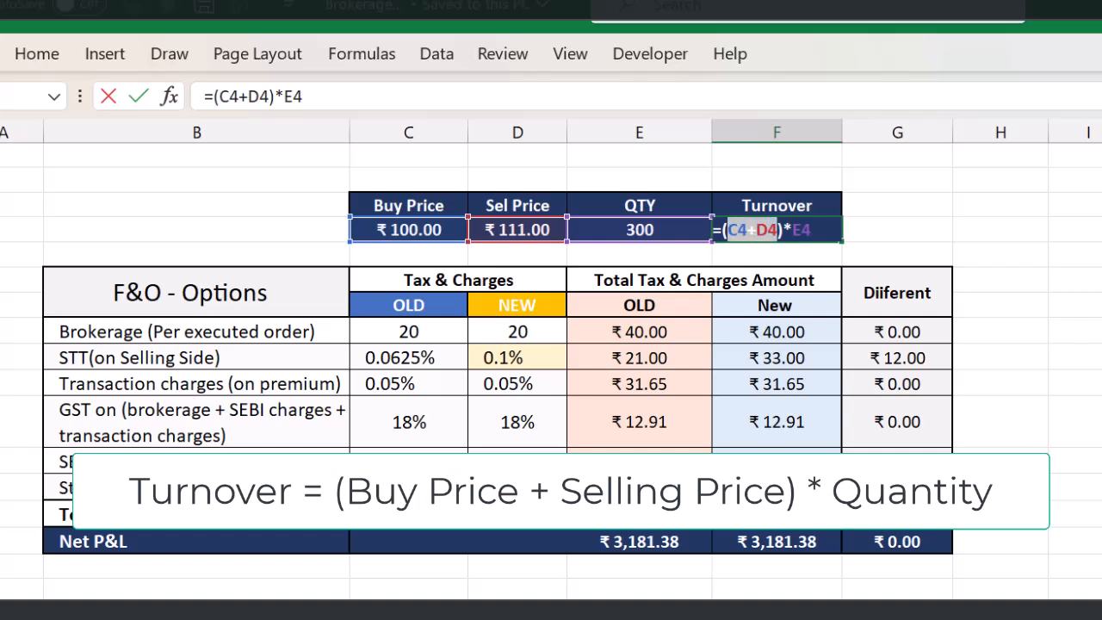
Step: Highlight the (C4+D4) part of the Turnover formula, check its E4 multiplier and leave the formula as is
key(Right)
key(shift+Left)
key(shift+Left)
key(shift+Left)
key(shift+Left)
key(shift+Left)
key(shift+Left)
key(shift+Left)
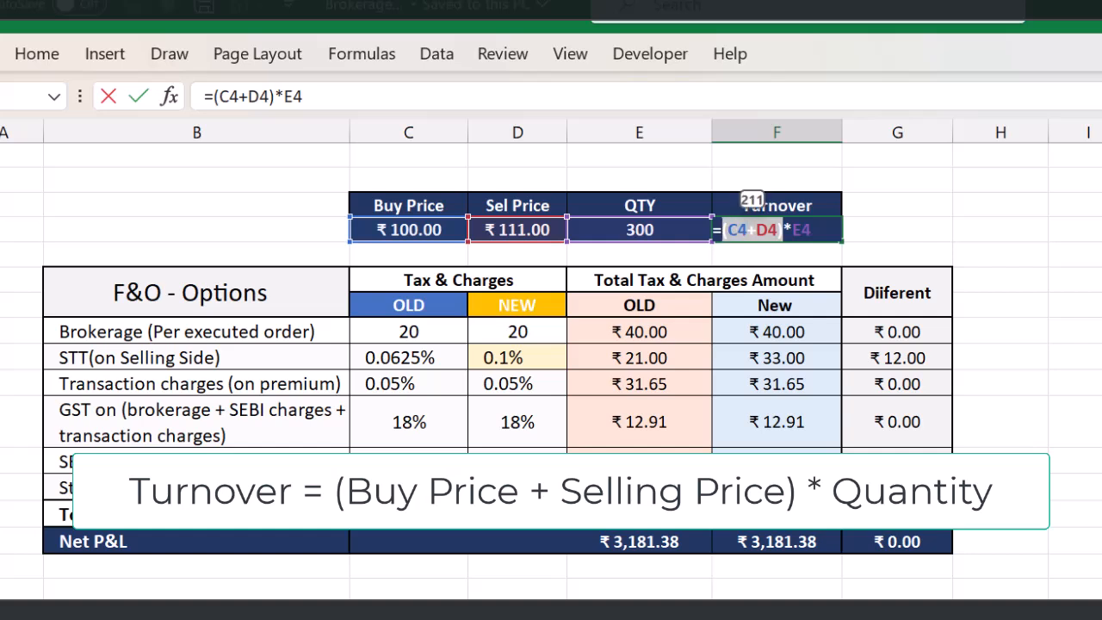
key(Right)
key(Right)
key(Right)
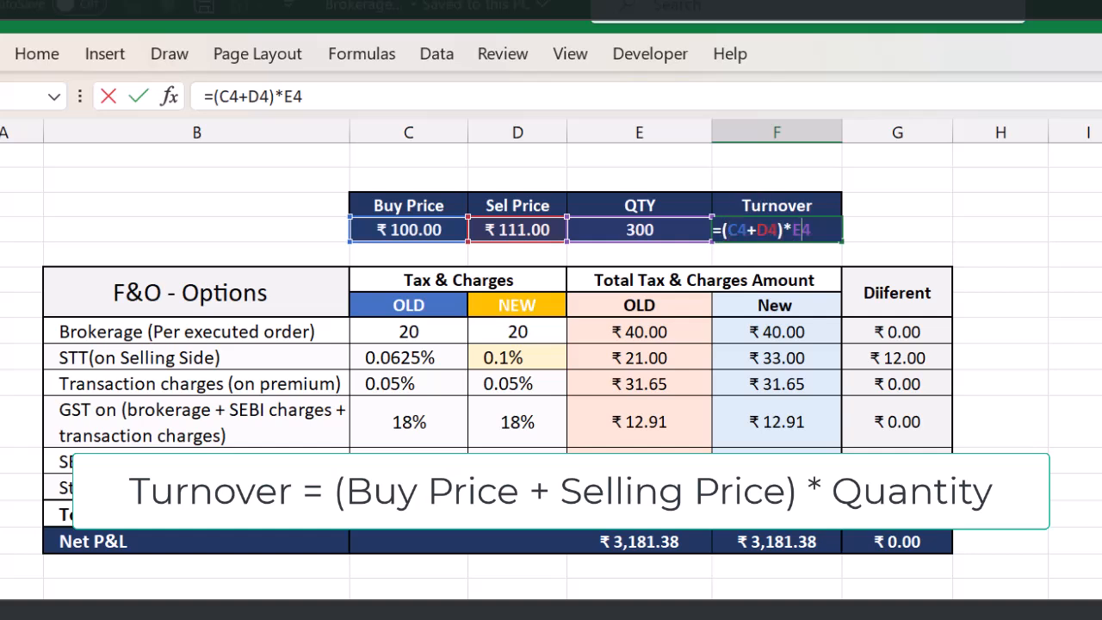
key(ctrl+Return)
Step: Add the buy and sell prices with =C4+D4 in scratch cell G4 beside the Turnover value
text(=)
key(Left)
key(Left)
key(Left)
key(Left)
text(+)
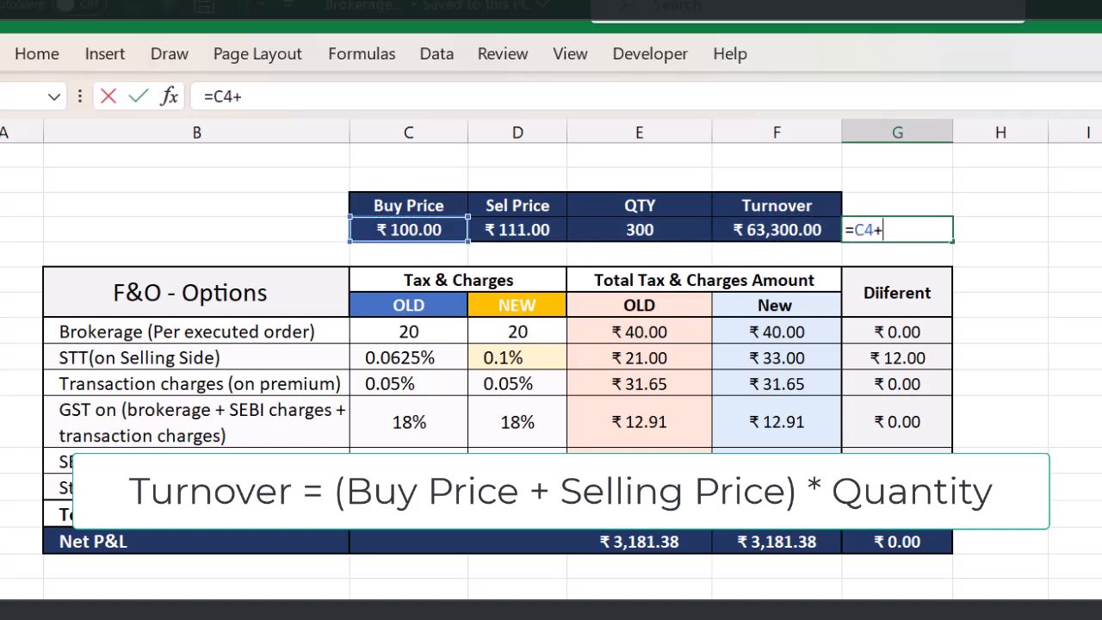
key(Left)
key(Left)
key(Left)
key(Return)
Step: Multiply the summed prices in G4 by the quantity in E4 in scratch cell H4 and return to the Turnover value
key(Right)
text(=)
key(Left)
text(*)
key(Left)
key(Left)
key(Return)
key(Left)
key(Left)
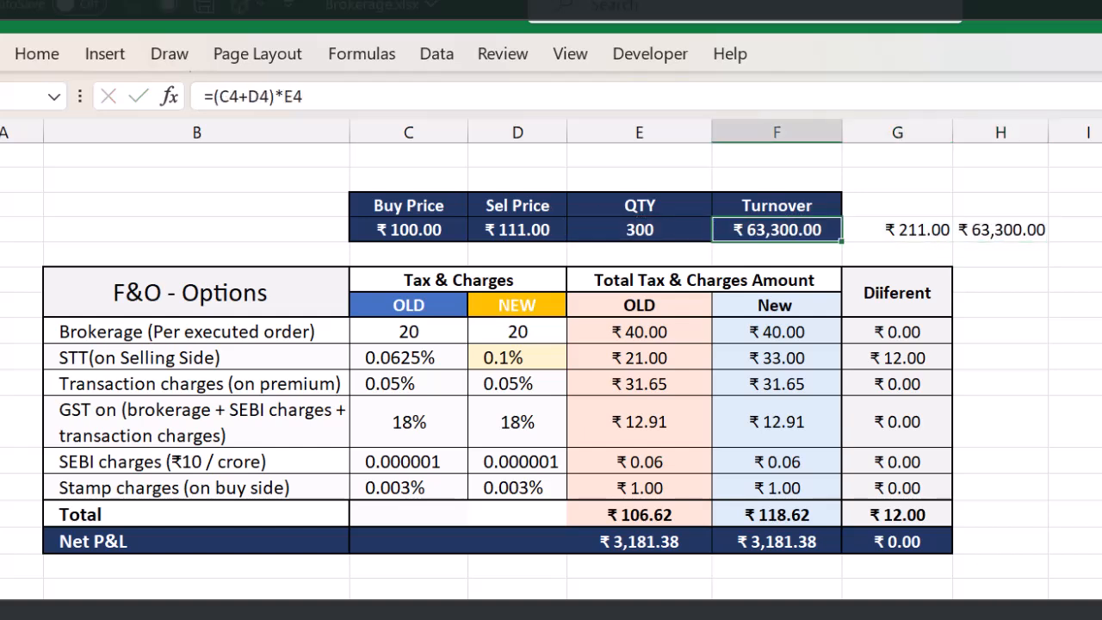
Step: Clear the scratch calculations in G4:H4 and return to the Turnover value
key(Right)
key(shift+Right)
key(alt+e)
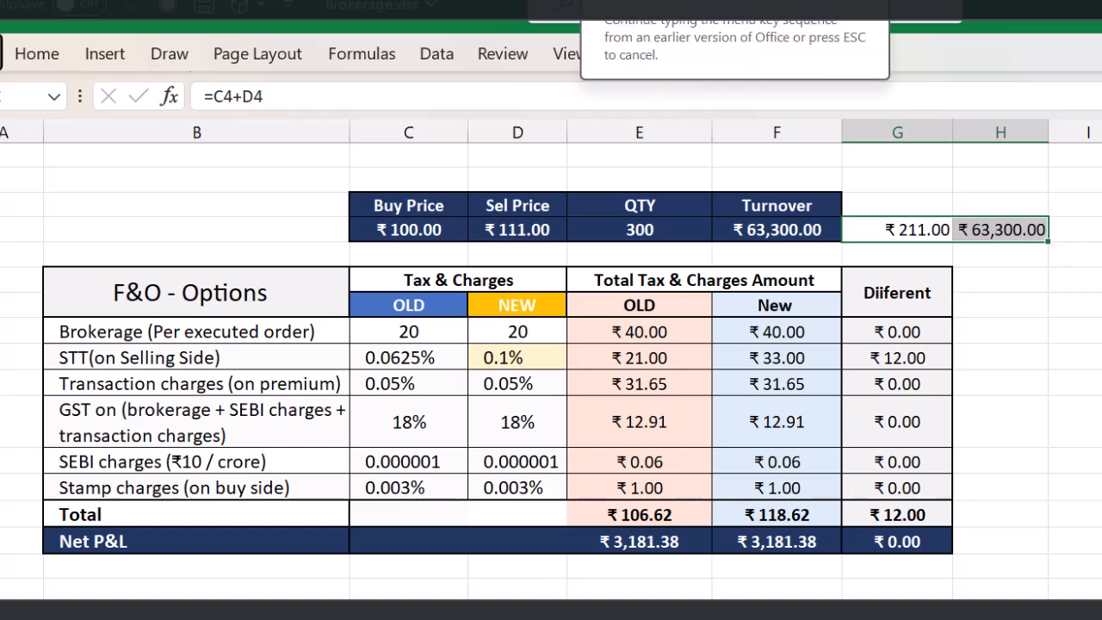
key(a)
key(a)
key(Left)
key(Left)
key(Right)
key(Down)
key(Up)
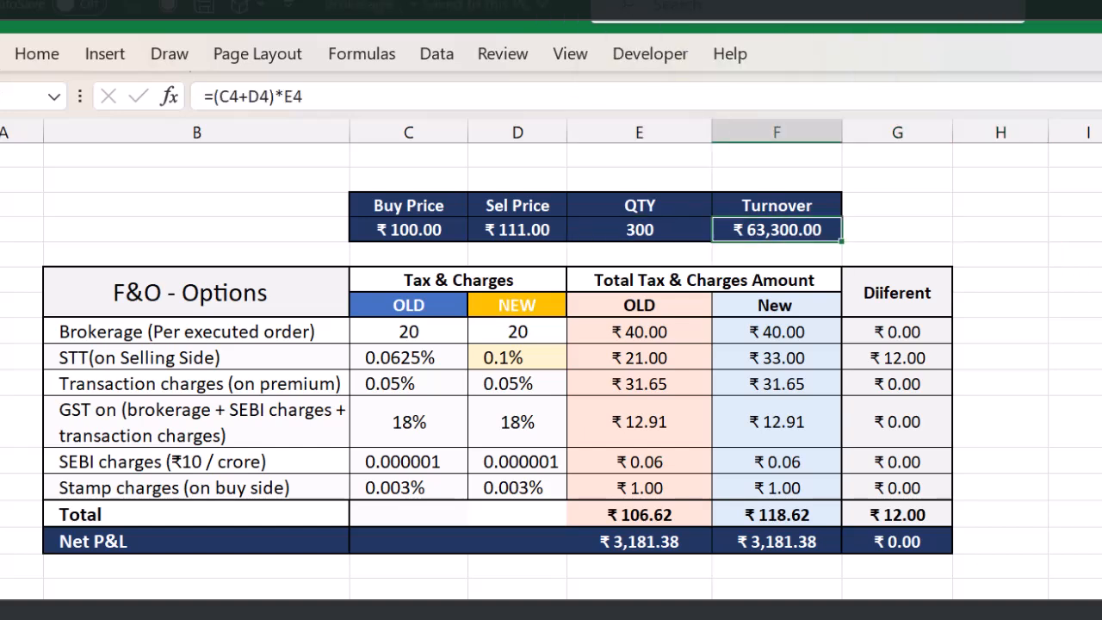
Step: Go from the Turnover value to the old transaction charges rate in the F&O - Options table
key(Page_Down)
key(Left)
key(Up)
key(Up)
key(Page_Up)
key(Down)
key(Down)
key(Left)
key(Left)
key(Down)
key(Down)
key(Down)
key(Up)
key(Right)
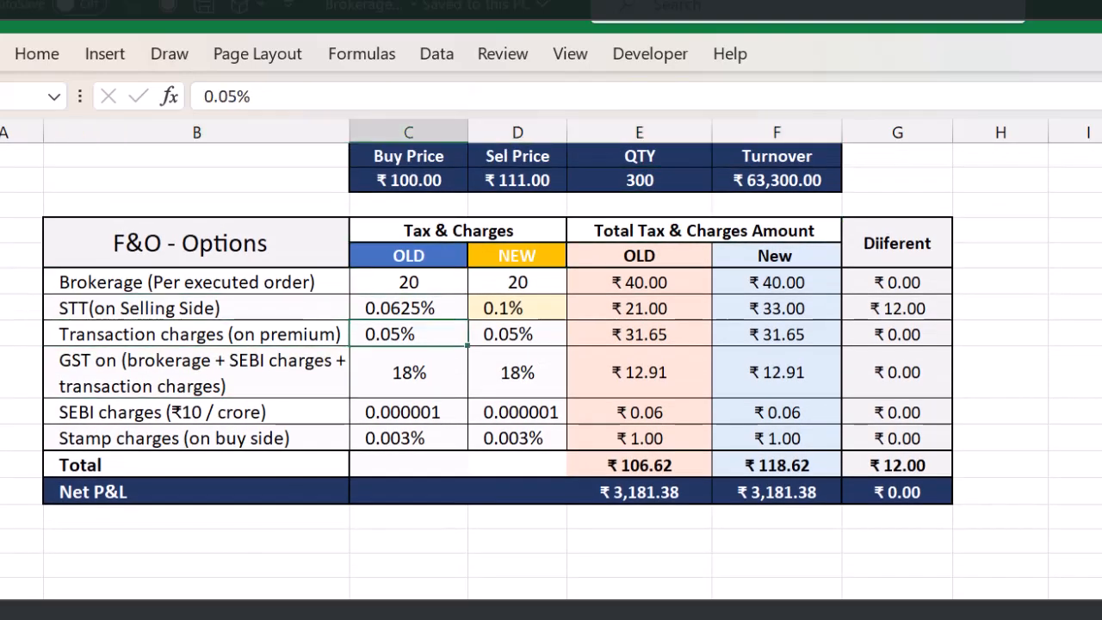
Step: Open the old transaction charges amount's formula, highlight its F4 turnover reference and leave the formula as is
key(Right)
key(Right)
key(F2)
key(Left)
key(Left)
key(Left)
key(Left)
key(Left)
key(Left)
key(Left)
key(Left)
key(Left)
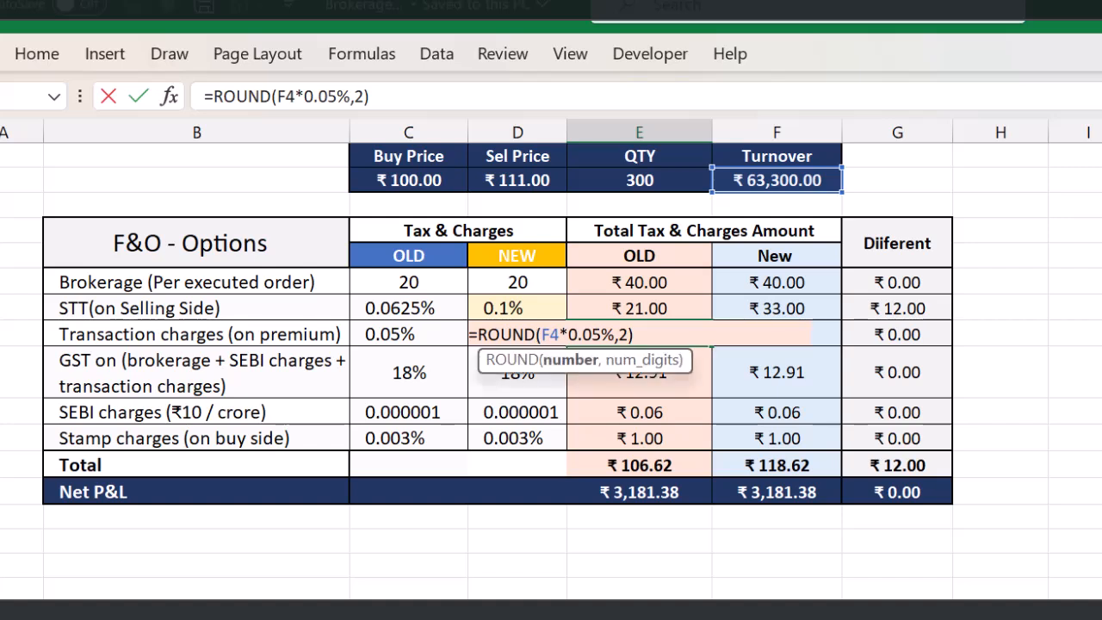
key(shift+Left)
key(shift+Left)
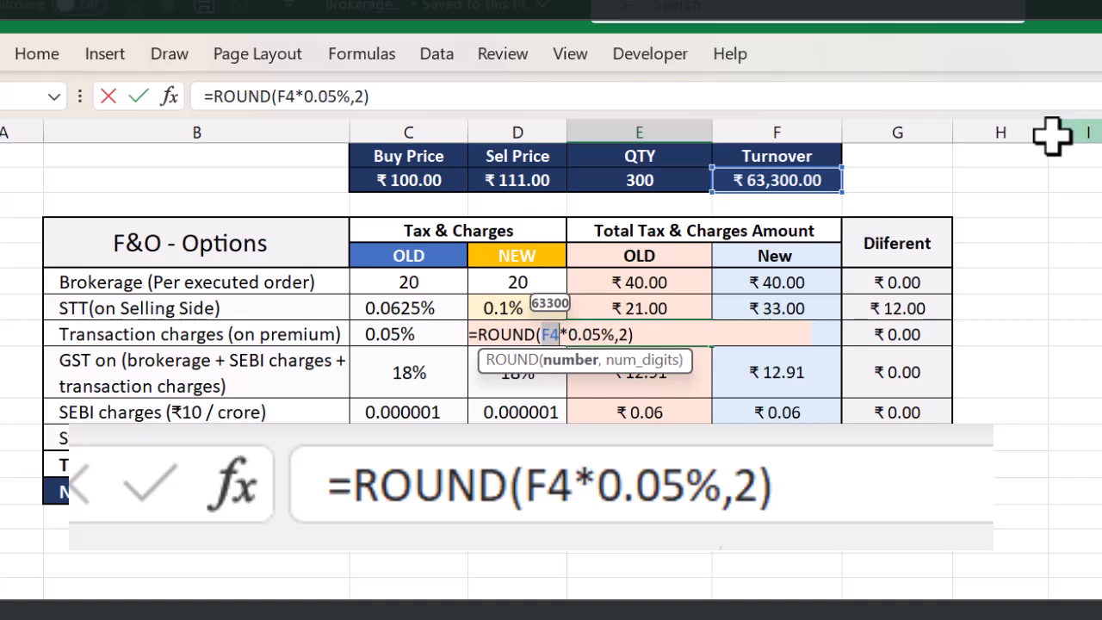
key(Escape)
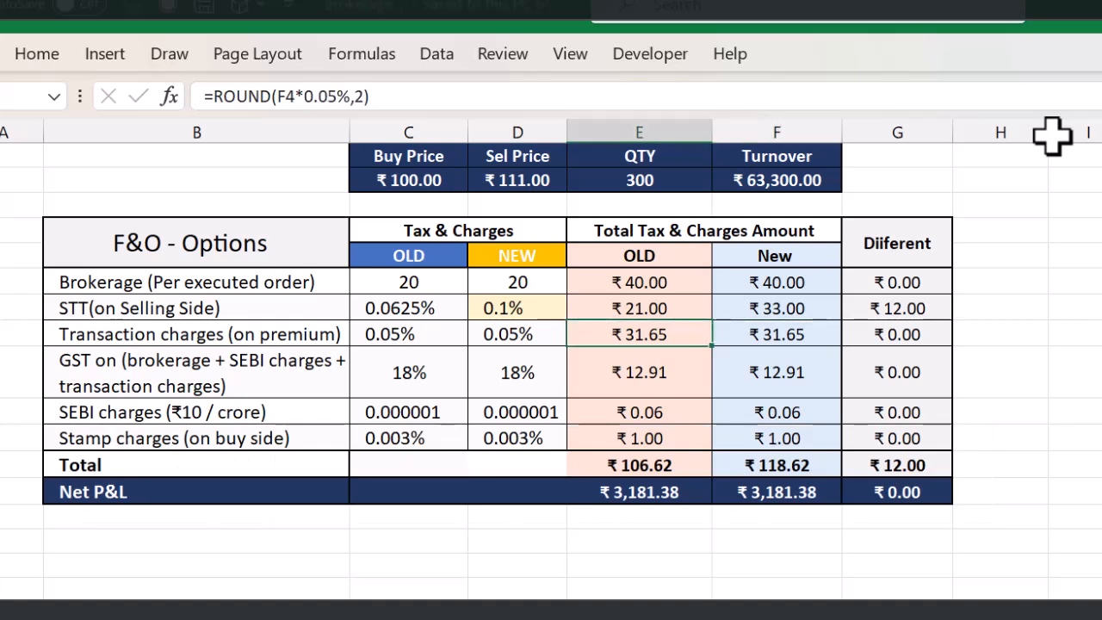
Step: Check the new transaction charges rate and enter =0.0495% in the scratch cell in column H of that row
key(Left)
key(Right)
key(Left)
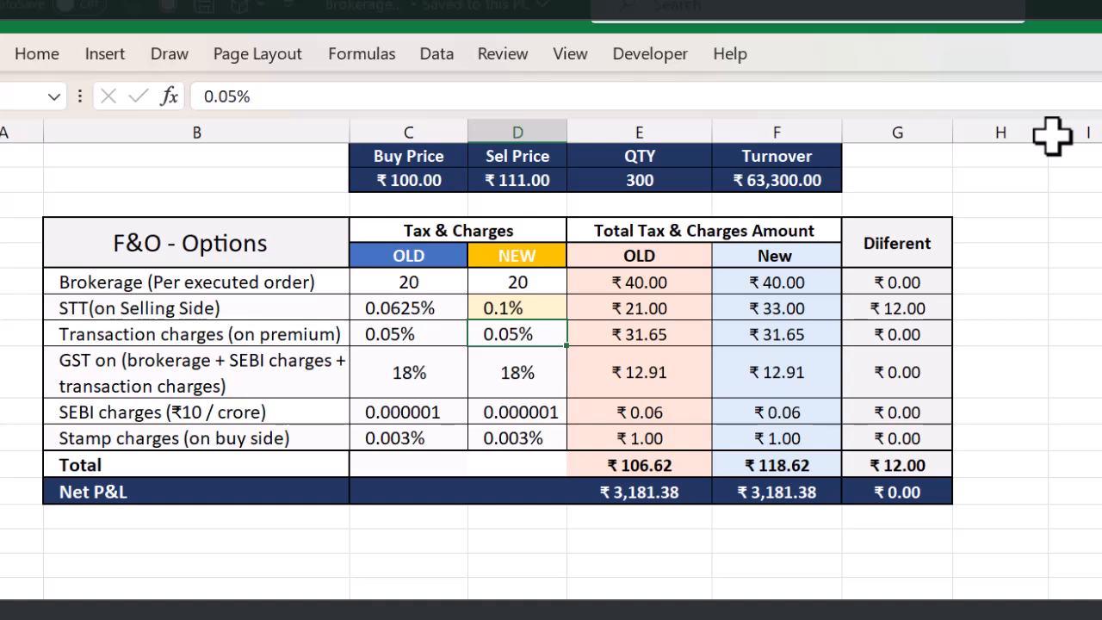
key(Right)
key(Right)
key(Right)
key(Right)
text(=)
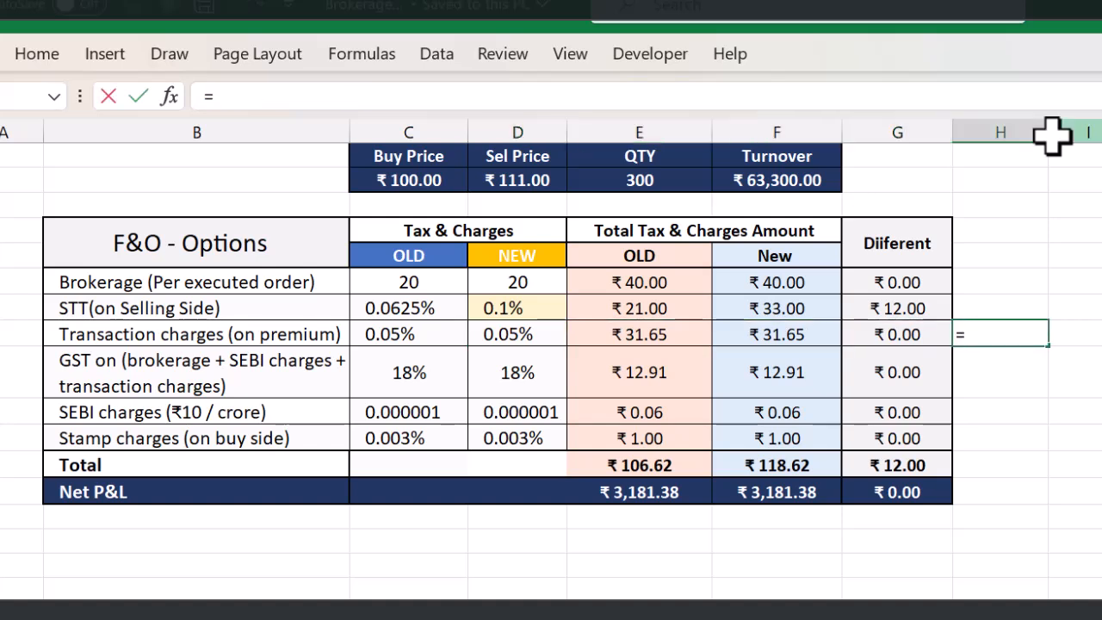
text(0.0495%)
key(ctrl+Return)
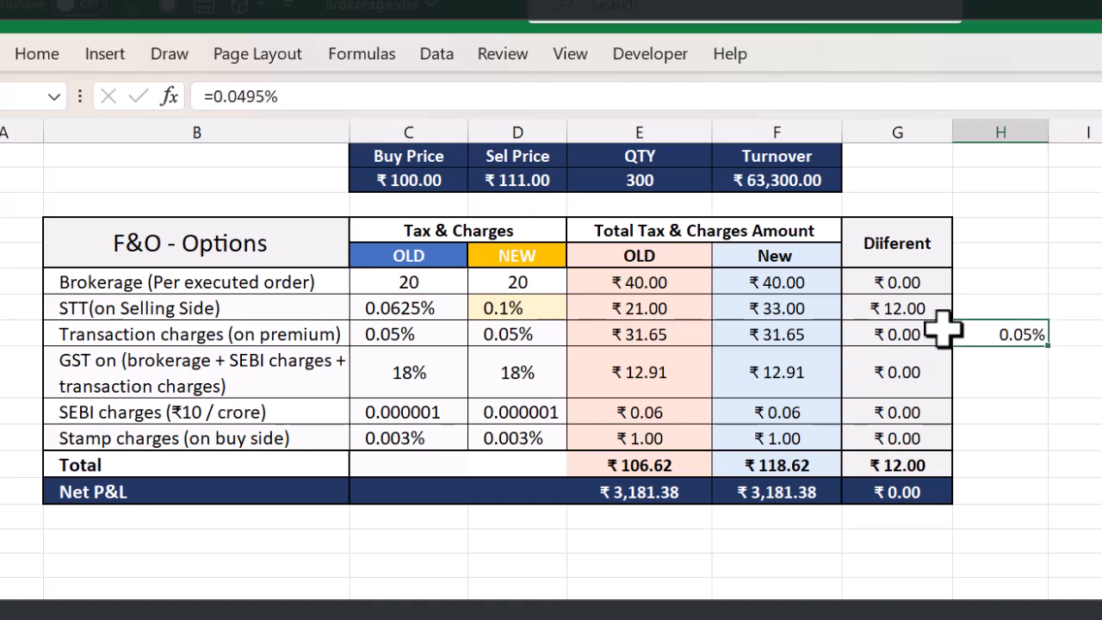
Step: Clear the scratch percentage in column H and return to the new transaction charges rate
key(alt+e)
key(a)
key(a)
key(Left)
key(Left)
key(Left)
key(Left)
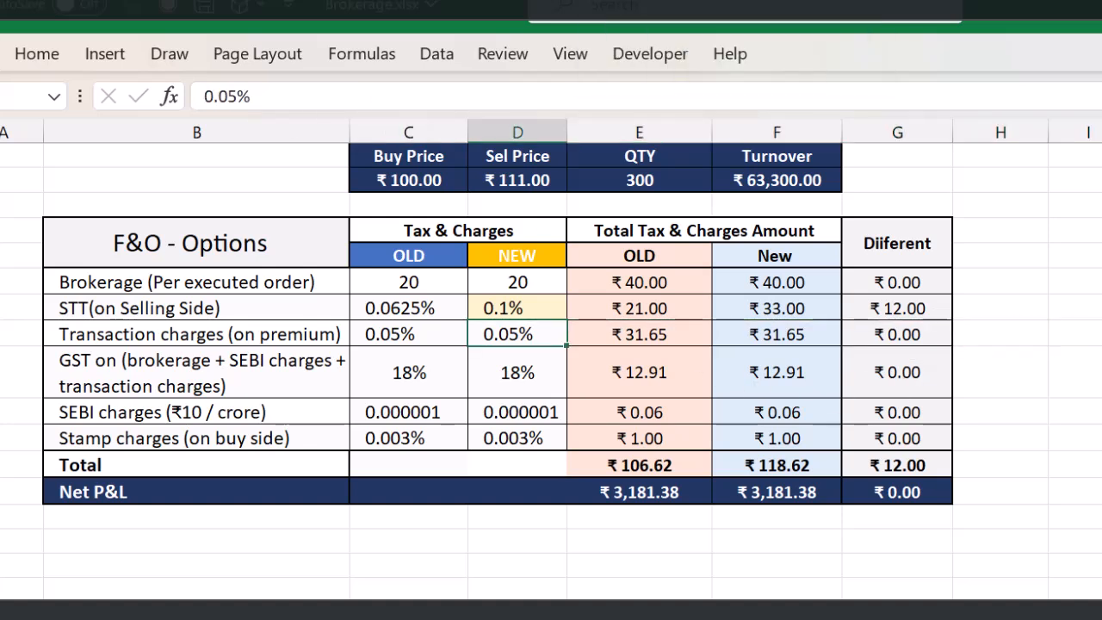
Step: Review the transaction charges rates and amounts, and move past the GST label to the SEBI charges label
key(Right)
key(Right)
key(Left)
key(Left)
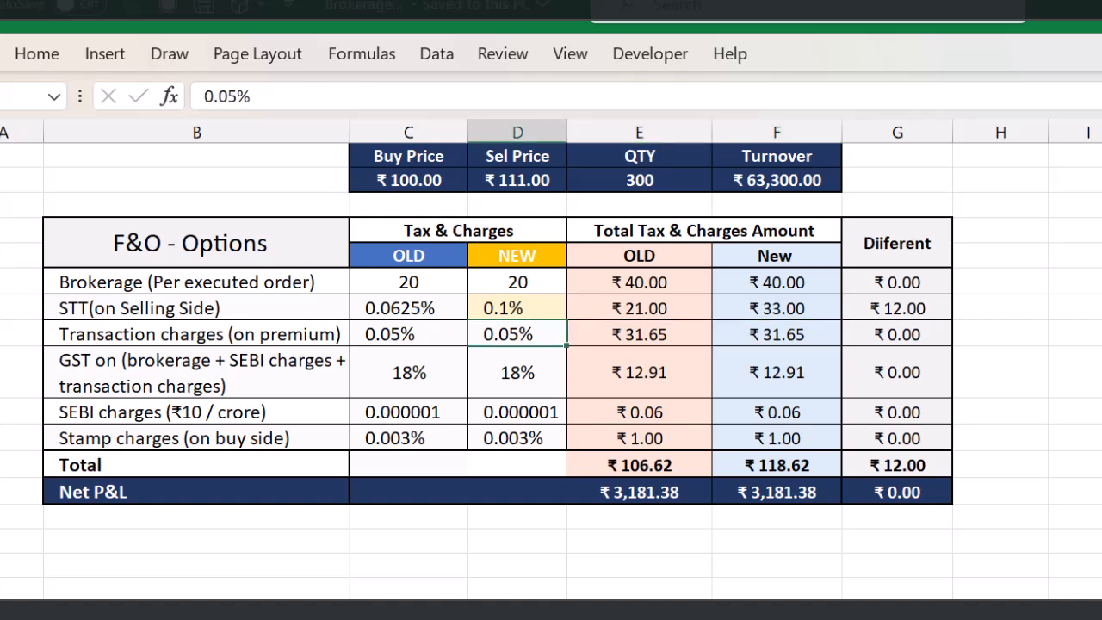
key(Right)
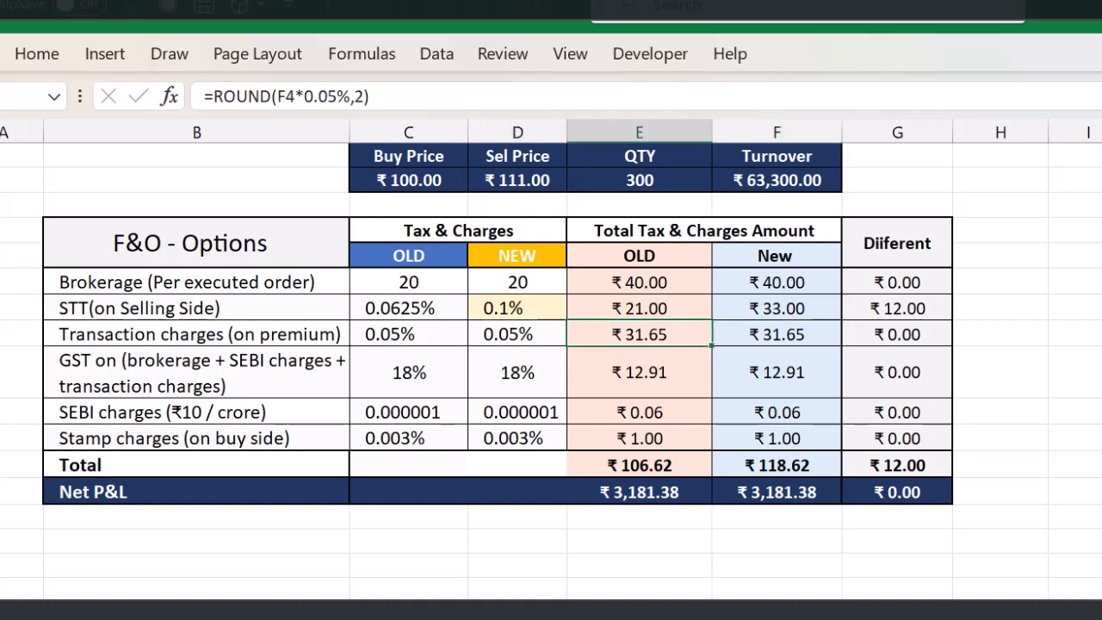
key(Left)
key(Left)
key(Left)
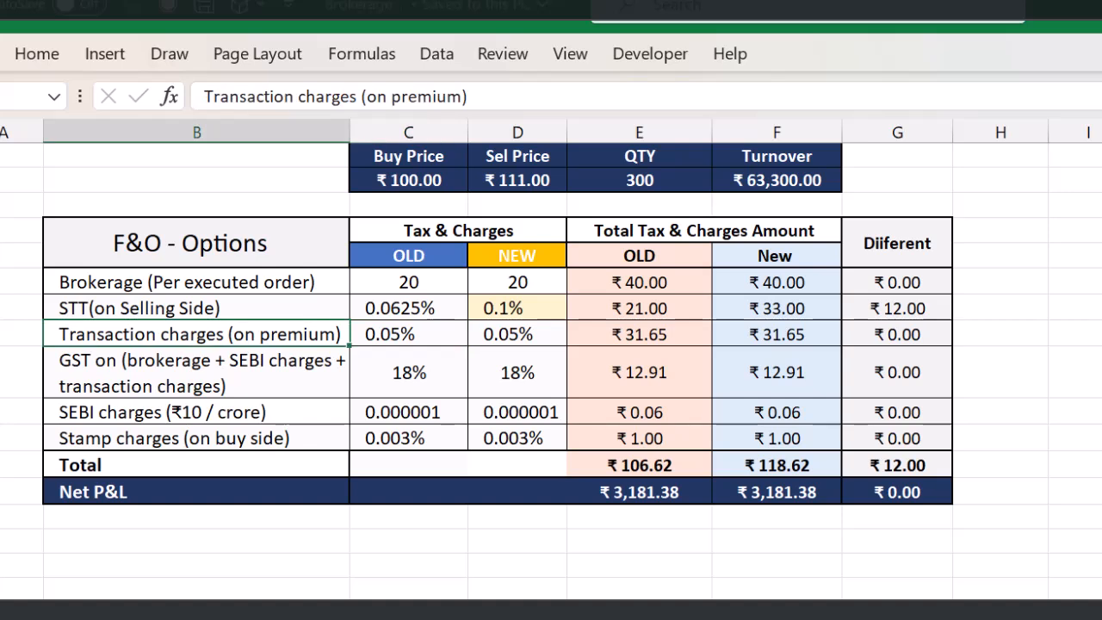
key(Down)
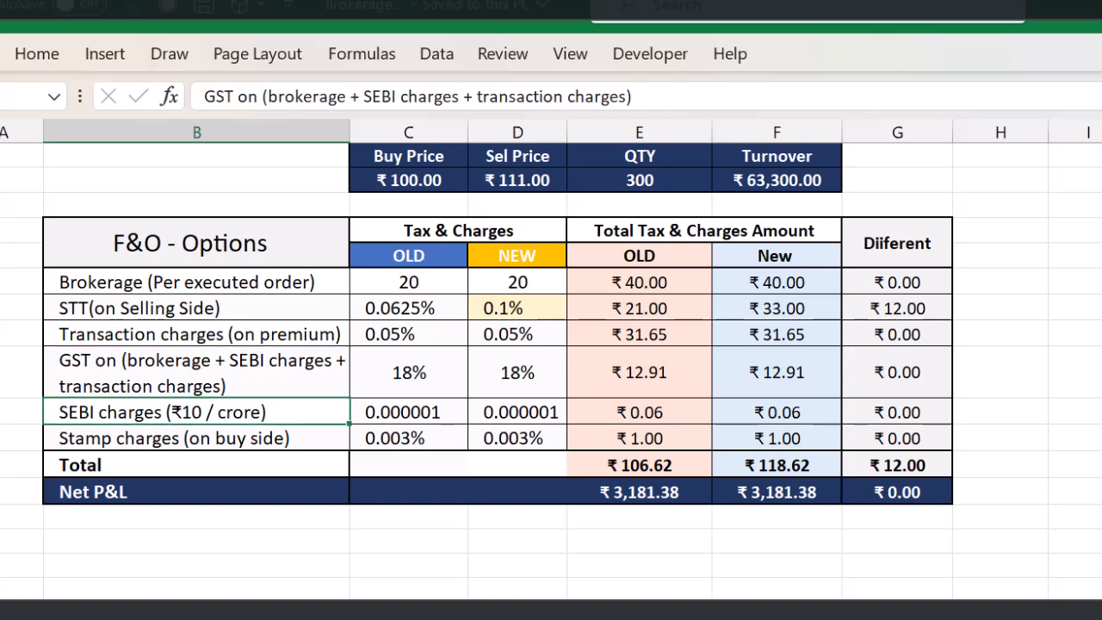
key(Down)
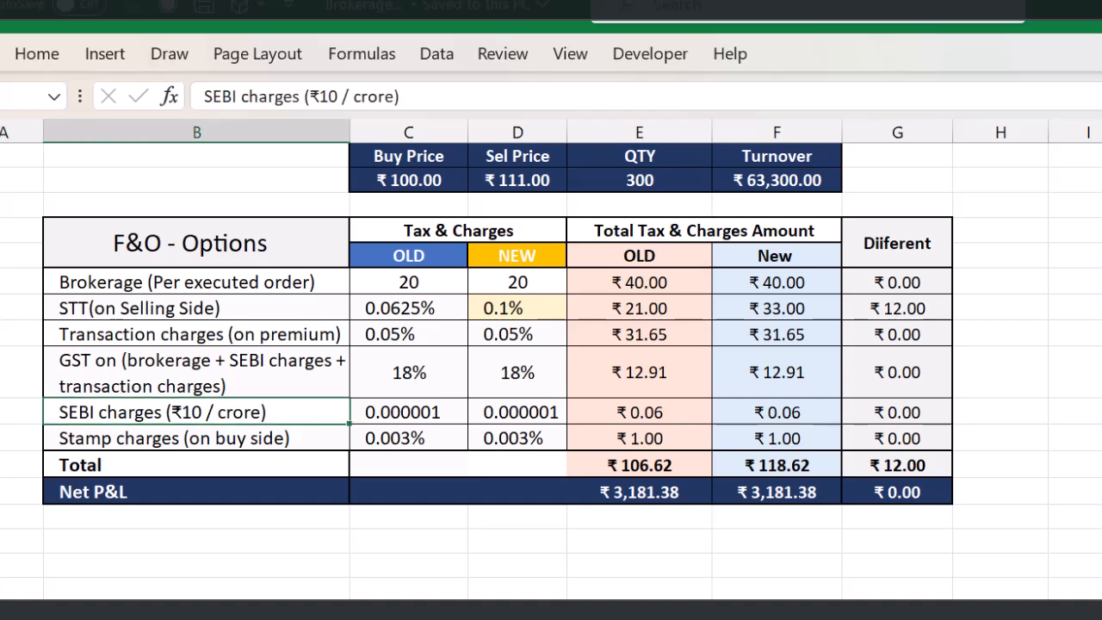
Step: Calculate the SEBI rate of ₹10 per crore with =10/10000000 in scratch cell C18 below the table
key(Down)
key(Down)
key(Down)
key(Down)
key(Down)
key(Down)
key(Right)
text(=)
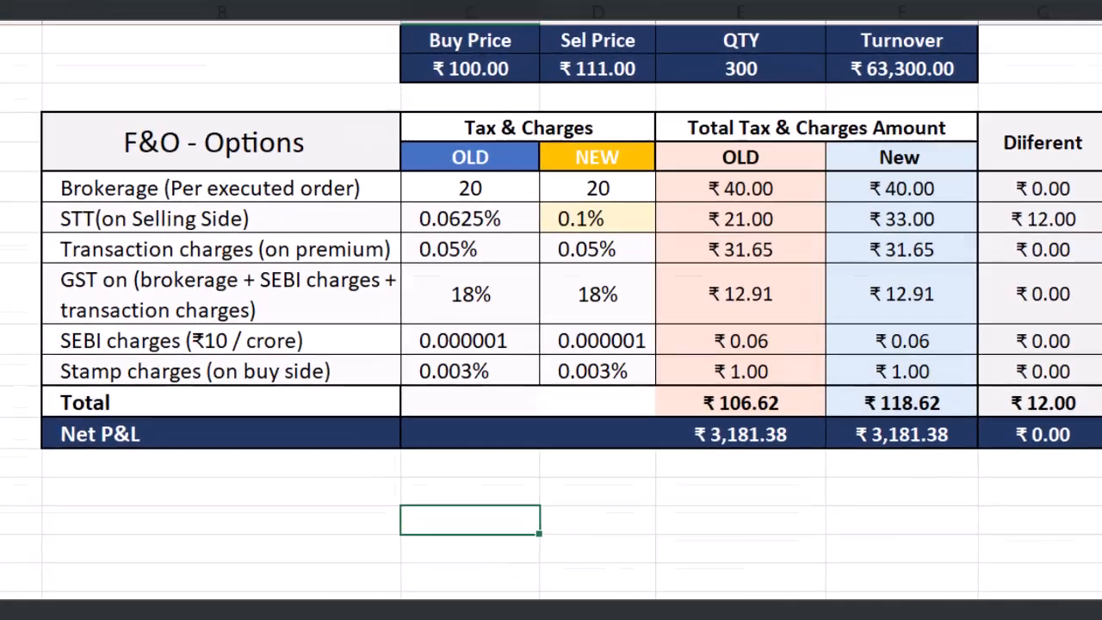
text(10/)
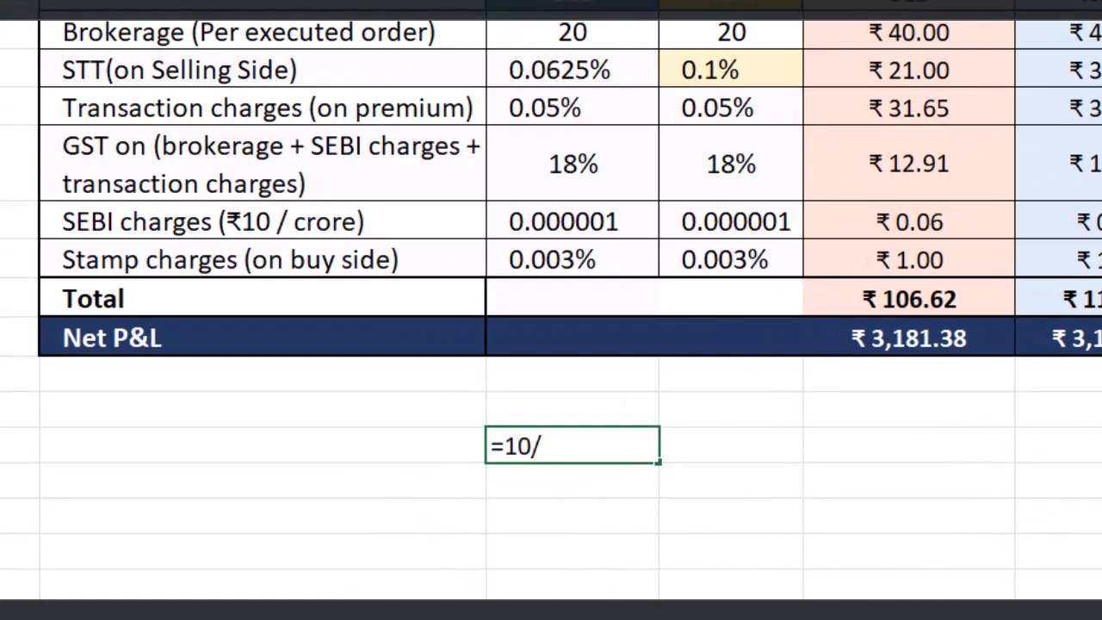
text(1)
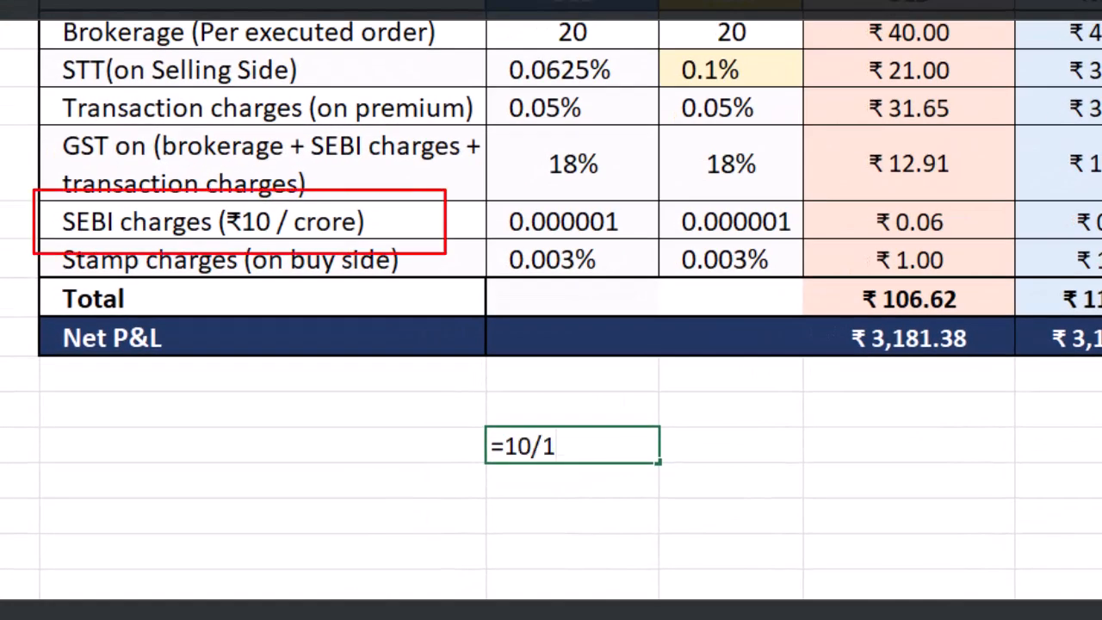
text(0000000)
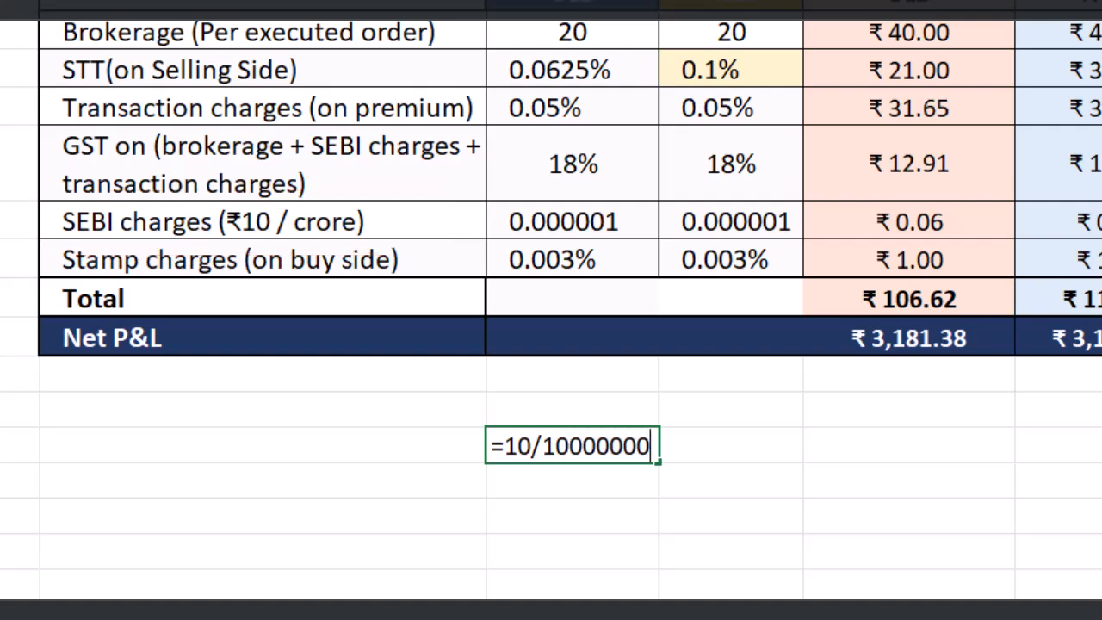
key(Return)
key(Up)
key(Up)
key(Down)
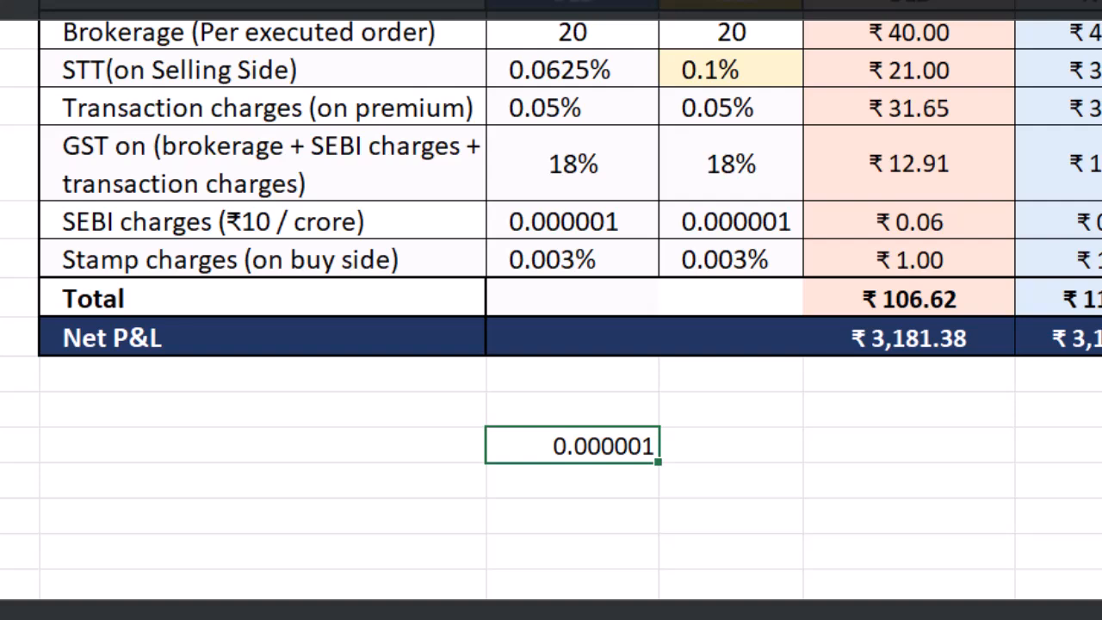
Step: Compare the scratch SEBI rate with the SEBI charges row, ending on the old amount to show its formula
key(Down)
key(Up)
key(Left)
key(Right)
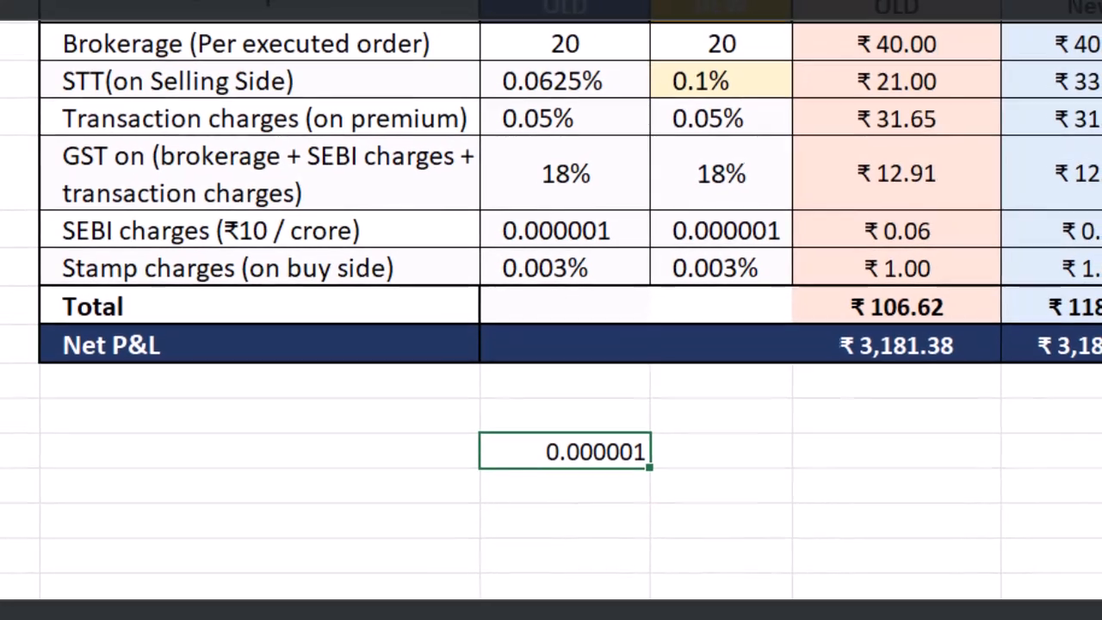
key(Down)
key(Up)
key(Up)
key(Up)
key(Up)
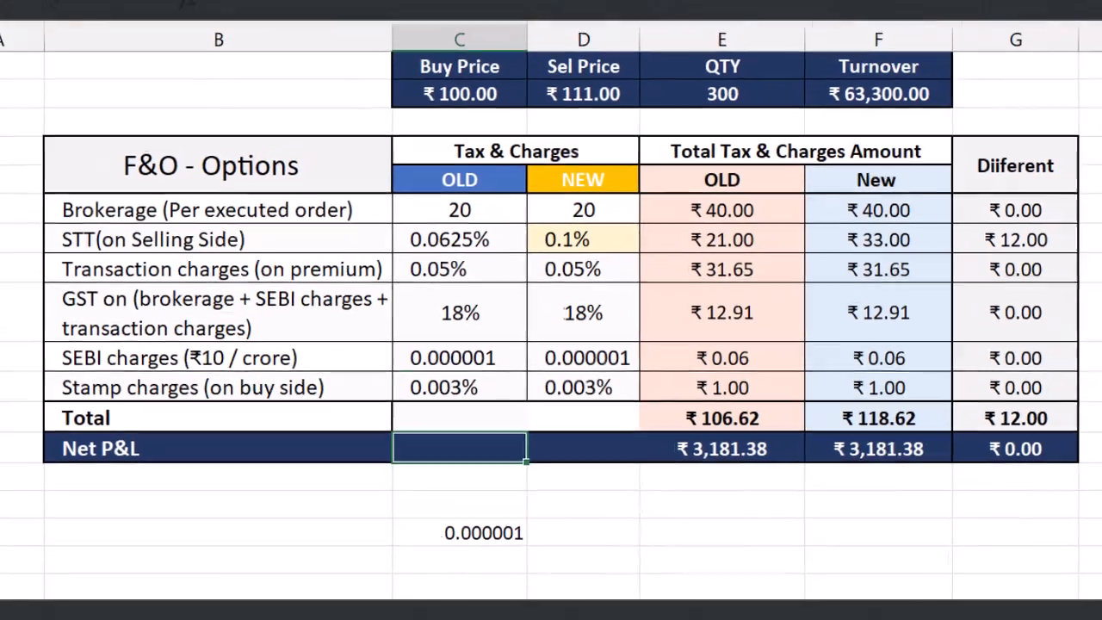
key(Up)
key(Up)
key(Up)
key(Left)
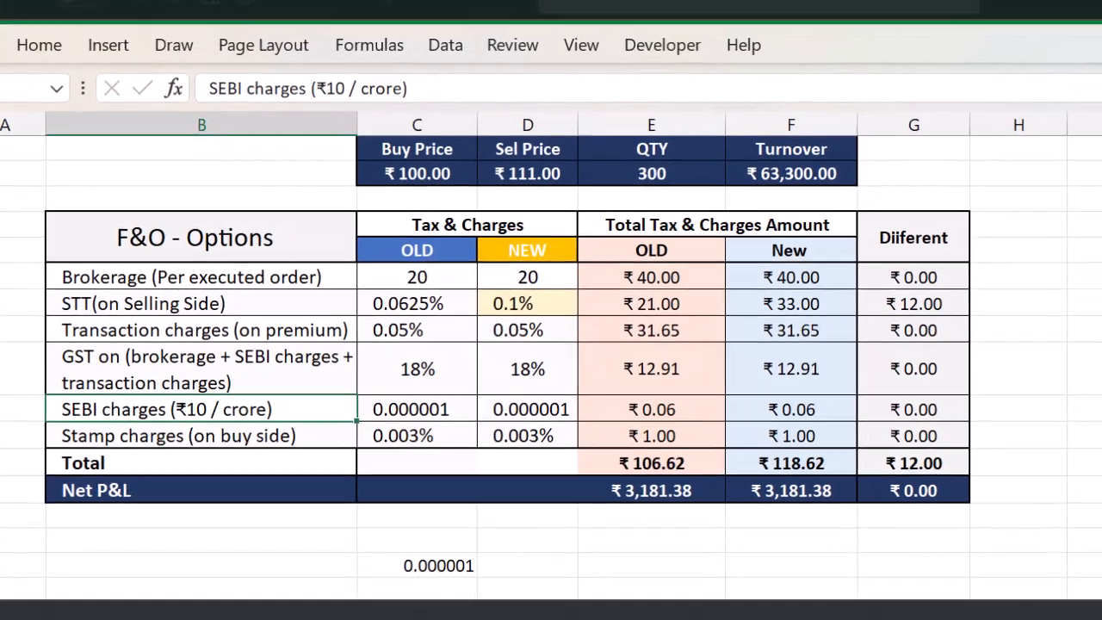
key(Right)
key(Right)
key(Right)
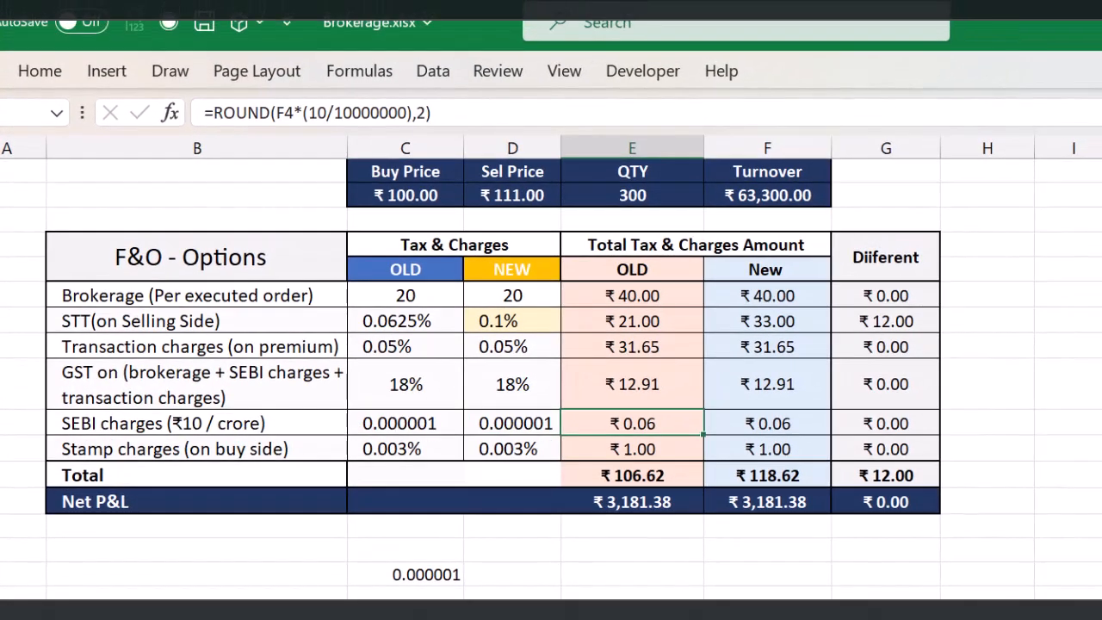
Step: Multiply the turnover by the scratch SEBI rate with =F4*C18 in D18 and select both scratch cells C18:D18
key(Down)
key(Down)
key(Down)
key(Down)
key(Down)
key(Down)
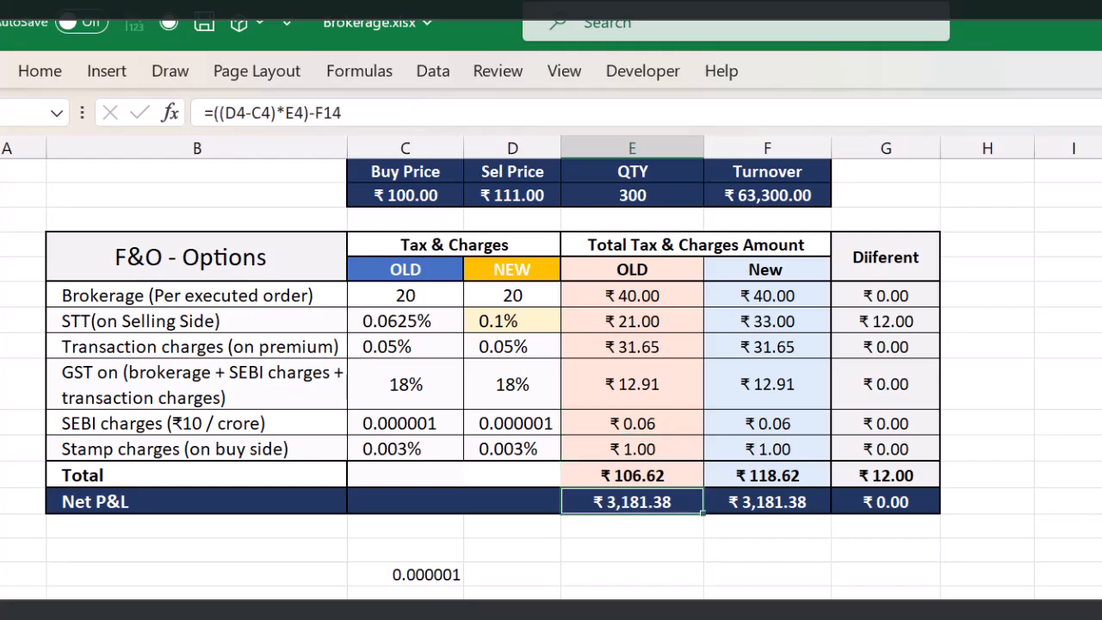
key(Left)
text(=)
key(Up)
key(Up)
key(Up)
key(Up)
key(Up)
key(Up)
key(Up)
key(Up)
key(Up)
key(Up)
key(Up)
key(Right)
key(Up)
key(Up)
key(Right)
text(*)
key(Left)
key(Left)
key(Right)
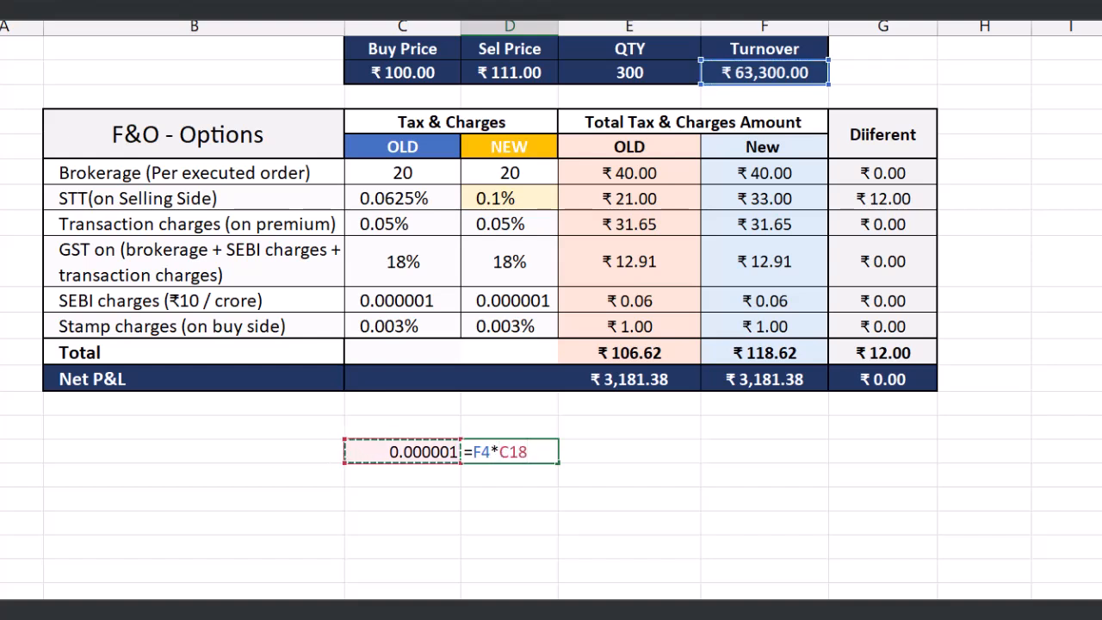
key(ctrl+Return)
key(Left)
key(shift+Right)
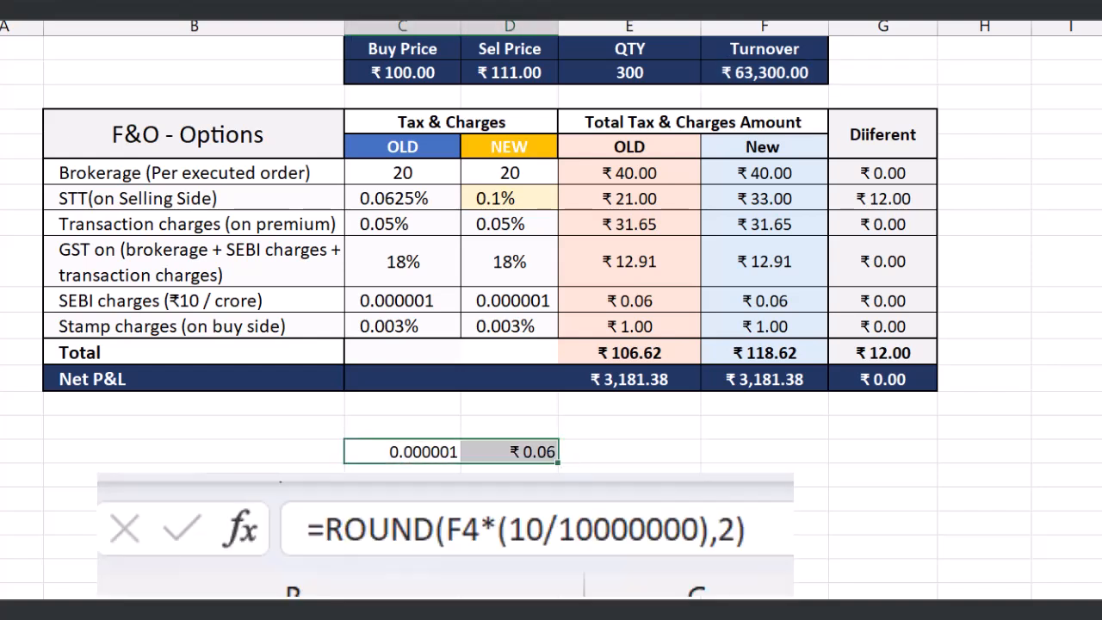
Step: Open the old SEBI charges amount formula in E12 and highlight its turnover reference F4
key(Up)
key(Up)
key(Up)
key(Up)
key(Right)
key(Up)
key(F2)
key(Left)
key(Left)
key(Left)
key(Left)
key(Left)
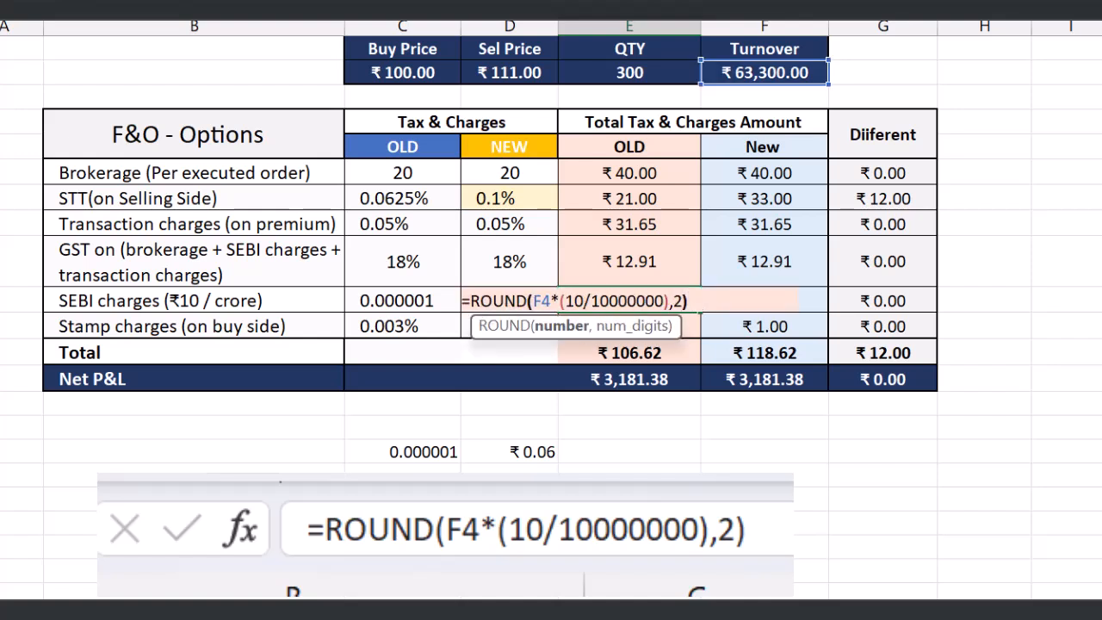
key(shift+Right)
key(shift+Right)
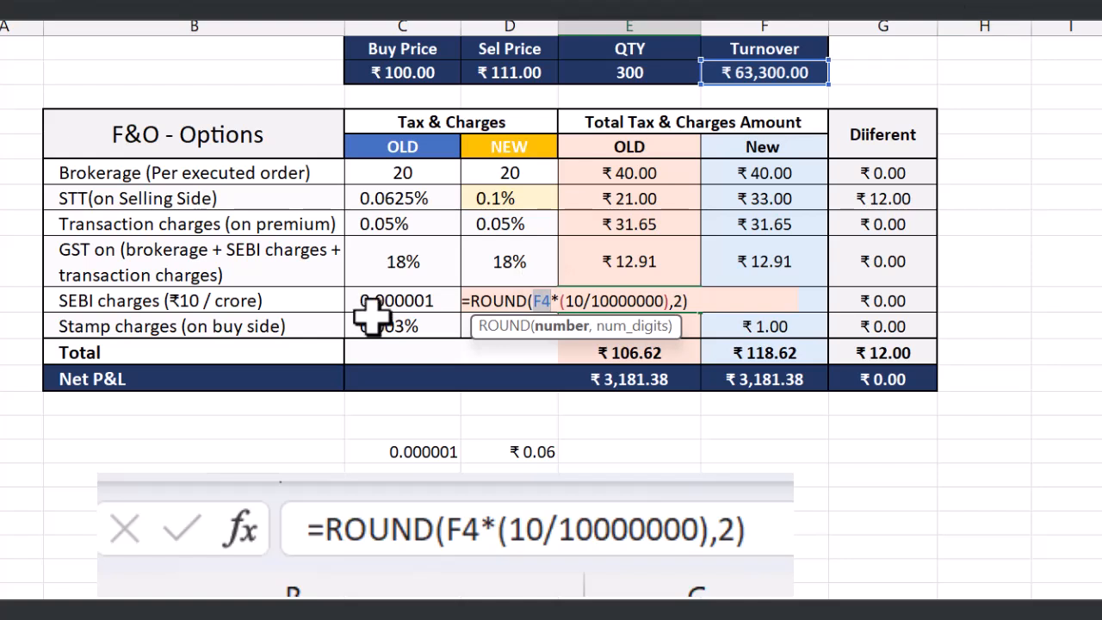
Step: Highlight the (10/10000000) rate part of the old SEBI charges formula, and leave the formula unchanged
key(Right)
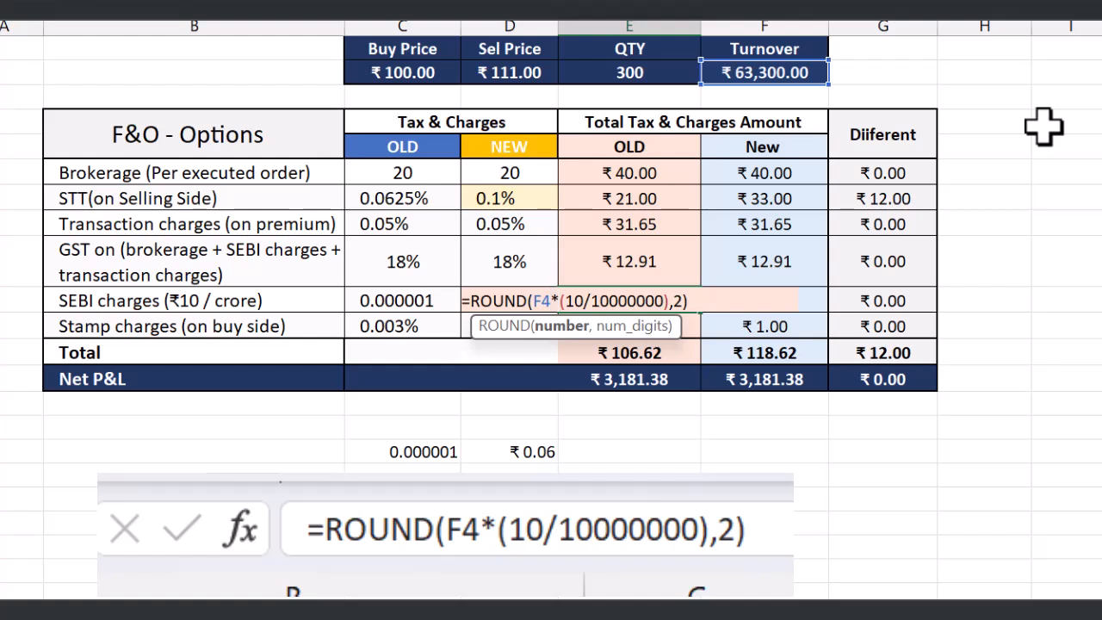
key(shift+Right)
key(shift+Right)
key(shift+Right)
key(shift+Right)
key(shift+Right)
key(shift+Right)
key(shift+Right)
key(shift+Right)
key(shift+Right)
key(shift+Right)
key(shift+Right)
key(shift+Right)
key(shift+Right)
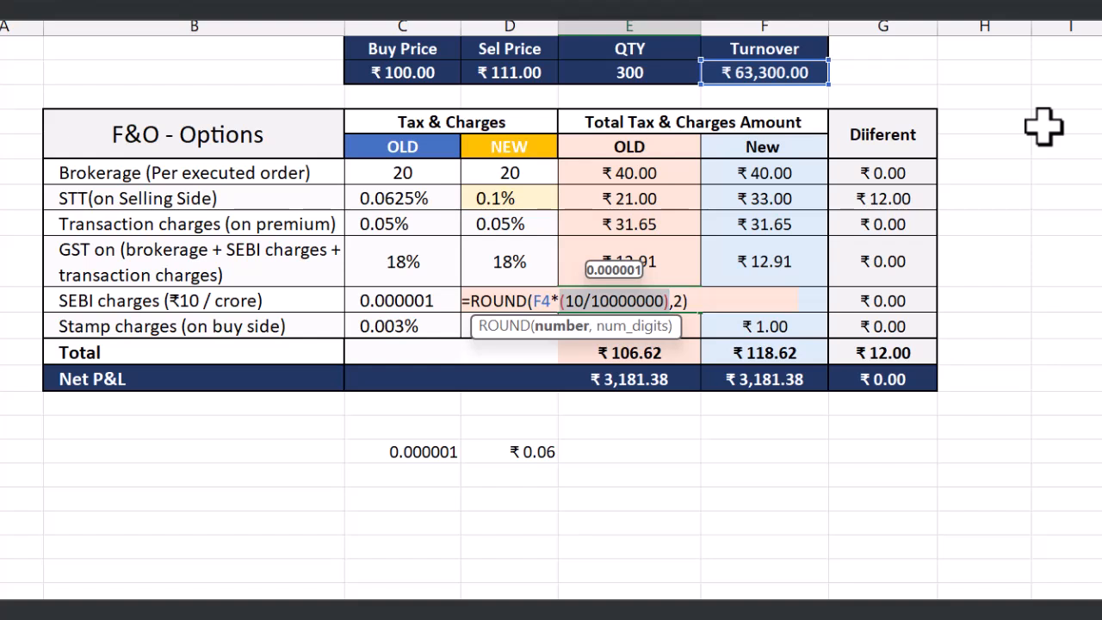
key(Escape)
Step: Check the old SEBI rate in C12 and inspect the new SEBI amount's formula in F12 without changing it
key(Left)
key(Left)
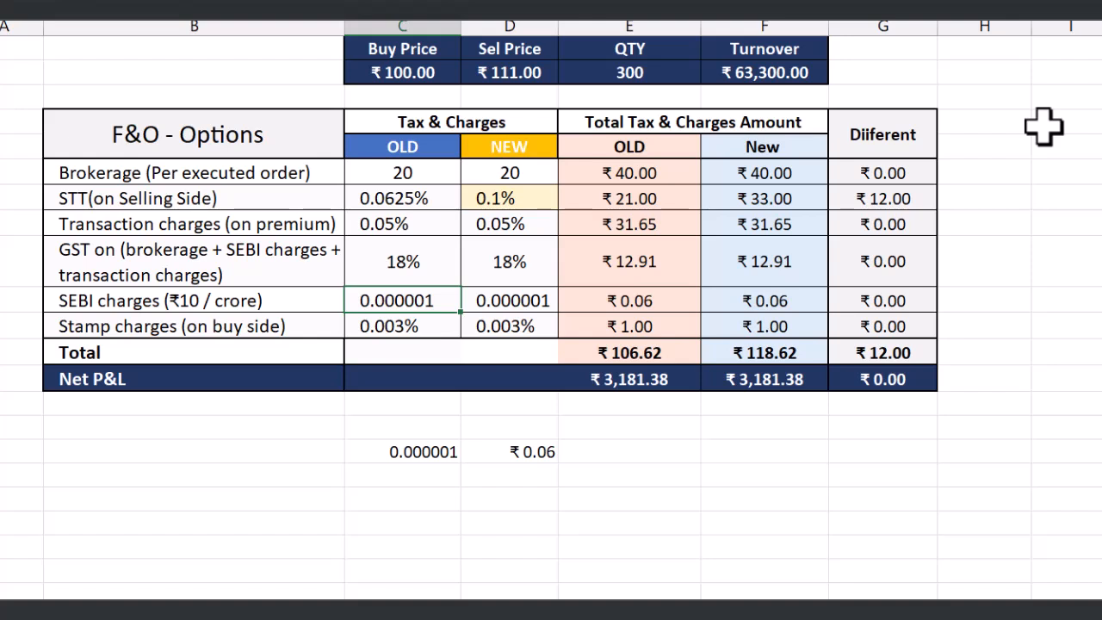
key(Right)
key(Right)
key(Right)
key(F2)
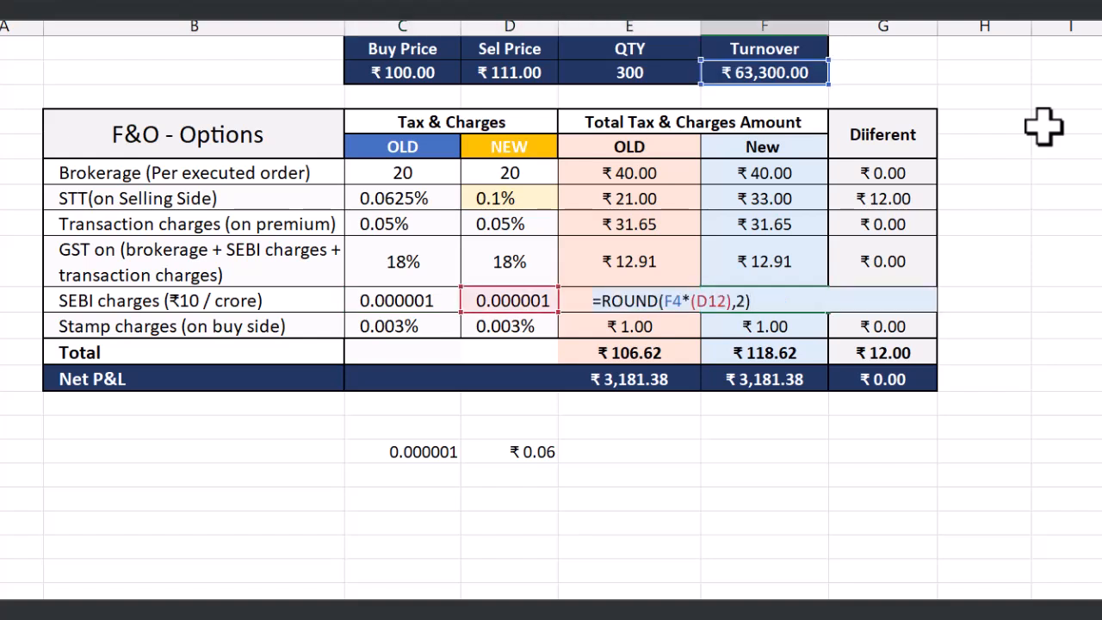
key(Escape)
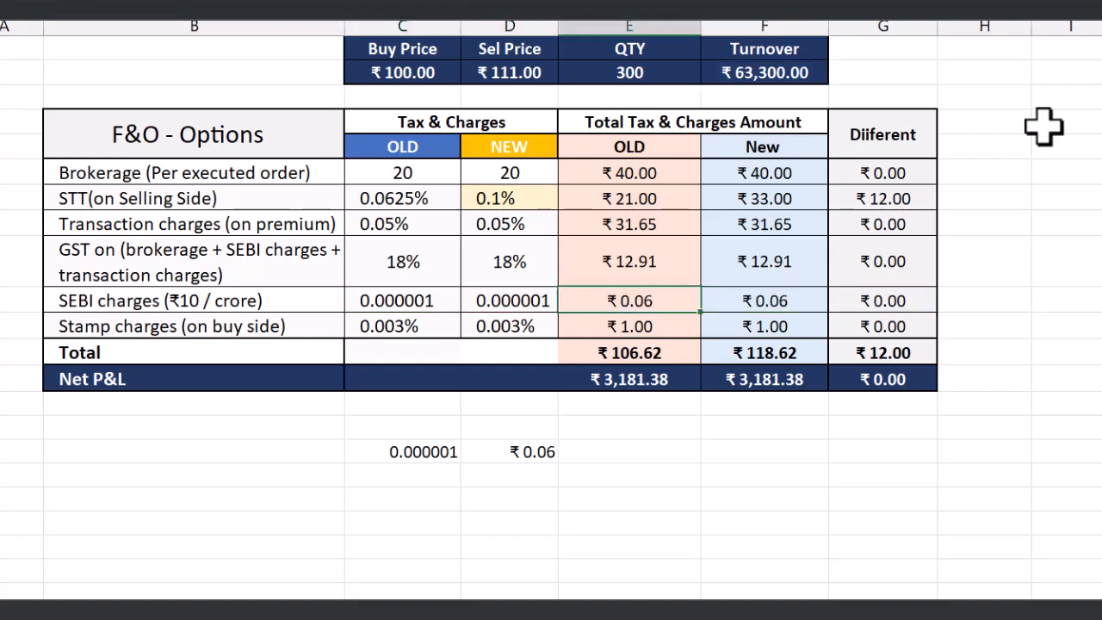
Step: Review the SEBI charges amounts and rates in both the old and new columns, ending at the row's label
key(Right)
key(Right)
key(Left)
key(Left)
key(Left)
key(Left)
key(Right)
key(Left)
key(Left)
key(Left)
key(Left)
Step: Move to the stamp charges row and go through its rates to the old amount in E13 to show its formula
key(Down)
key(Right)
key(Right)
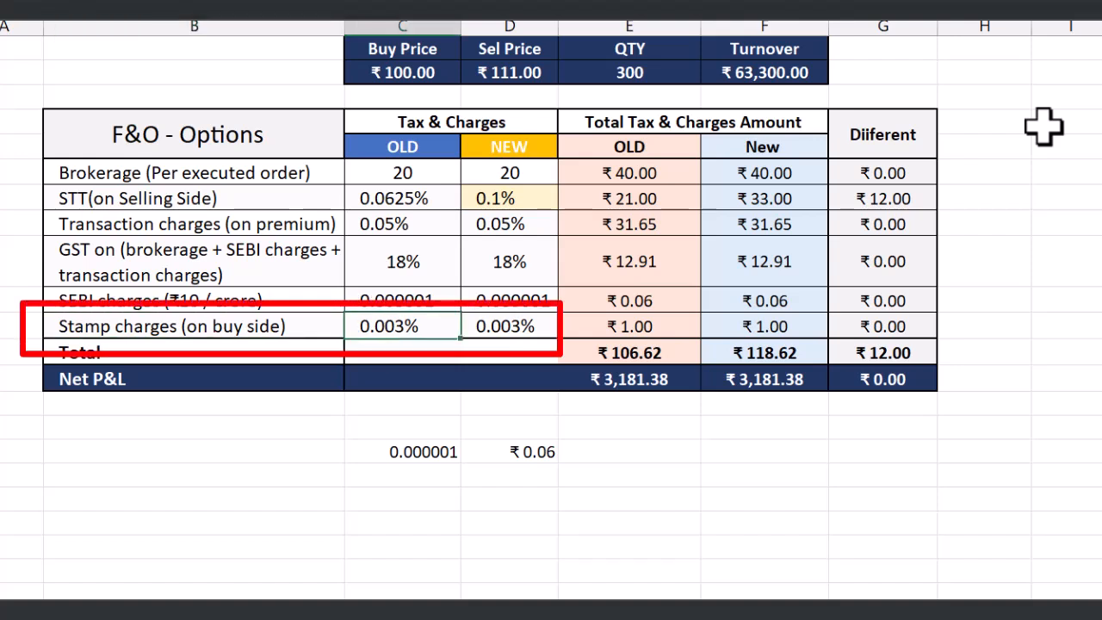
key(Right)
key(Right)
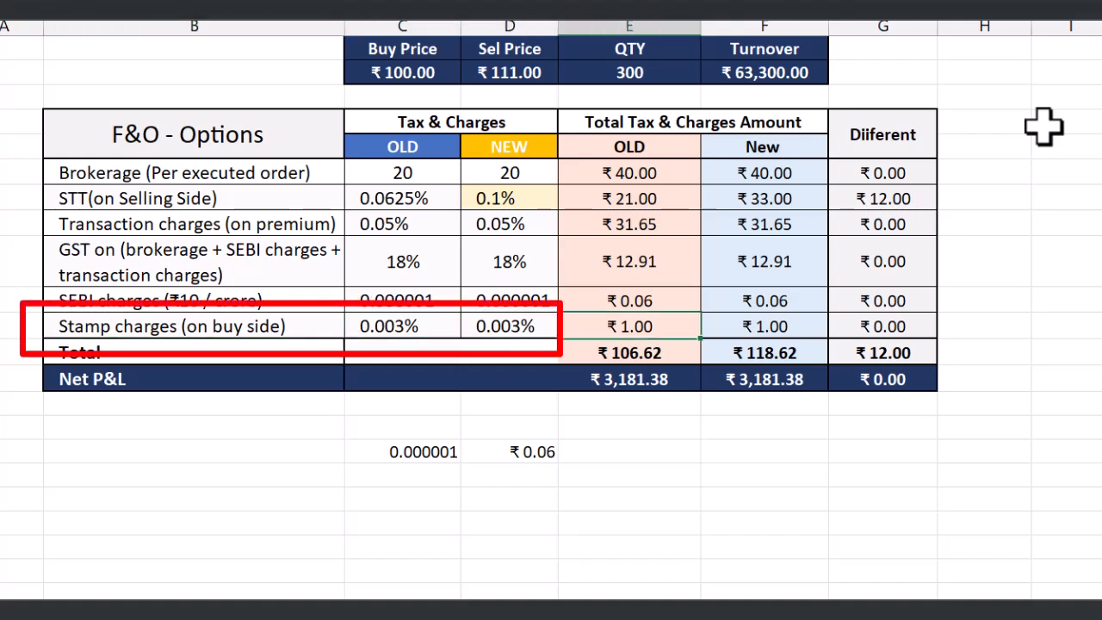
Step: Calculate the buy-side value from the buy price and quantity with =C4*E4 in scratch cell E17
key(Down)
key(Down)
key(Down)
key(Down)
key(Up)
text(=)
key(Up)
key(Up)
key(Up)
key(Up)
key(Up)
key(Up)
key(Up)
key(Up)
key(Up)
key(Up)
key(Up)
key(Left)
key(Up)
key(Up)
key(Left)
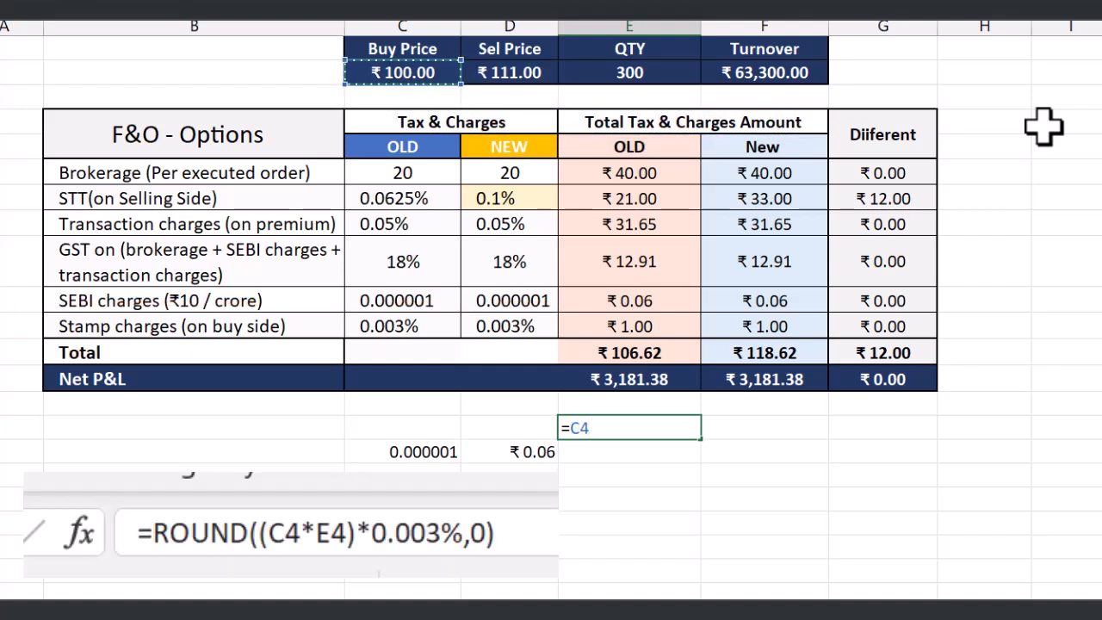
text(*)
click(648, 69)
key(ctrl+Return)
Step: Multiply the buy-side value by the old stamp charges rate with =E17*C13 in scratch cell F17
key(Right)
text(=)
key(Left)
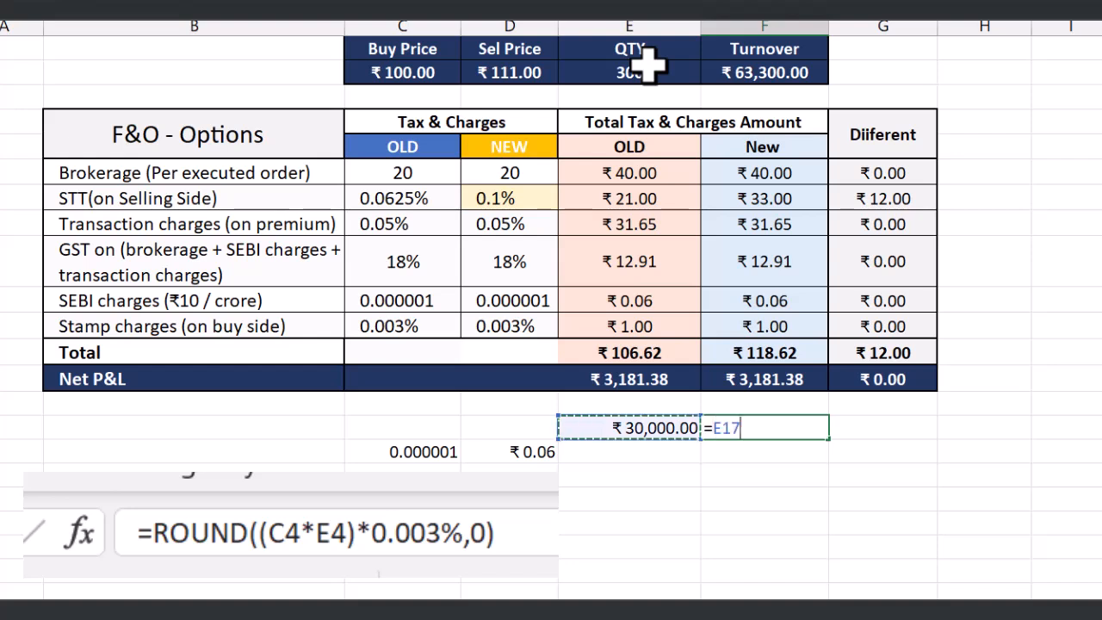
text(*)
key(Left)
key(Left)
key(Up)
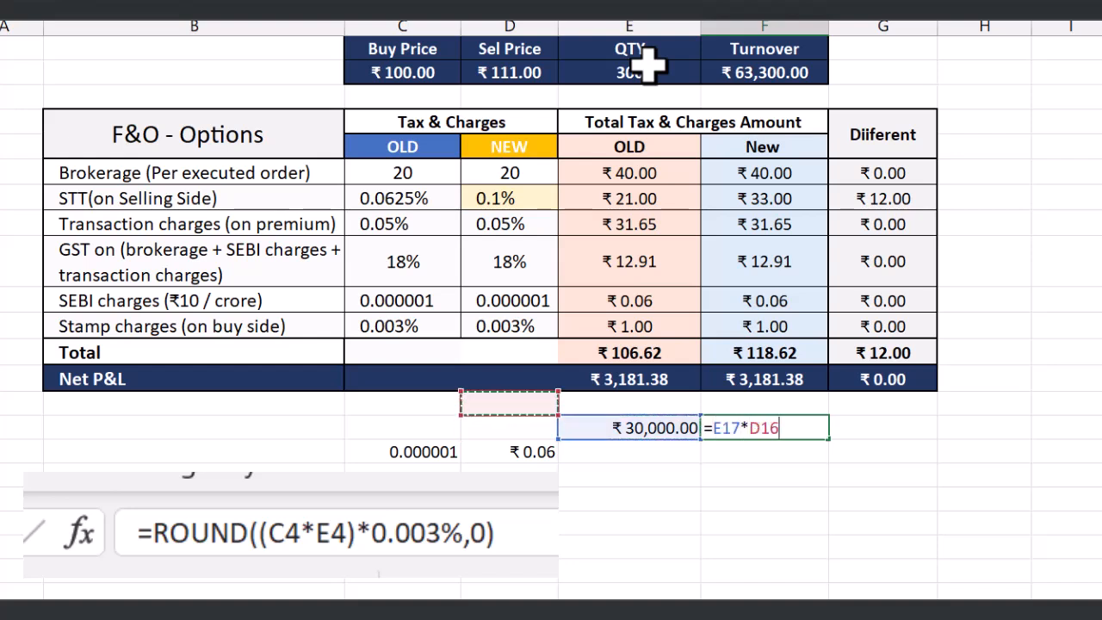
key(Up)
key(Up)
key(Up)
key(Left)
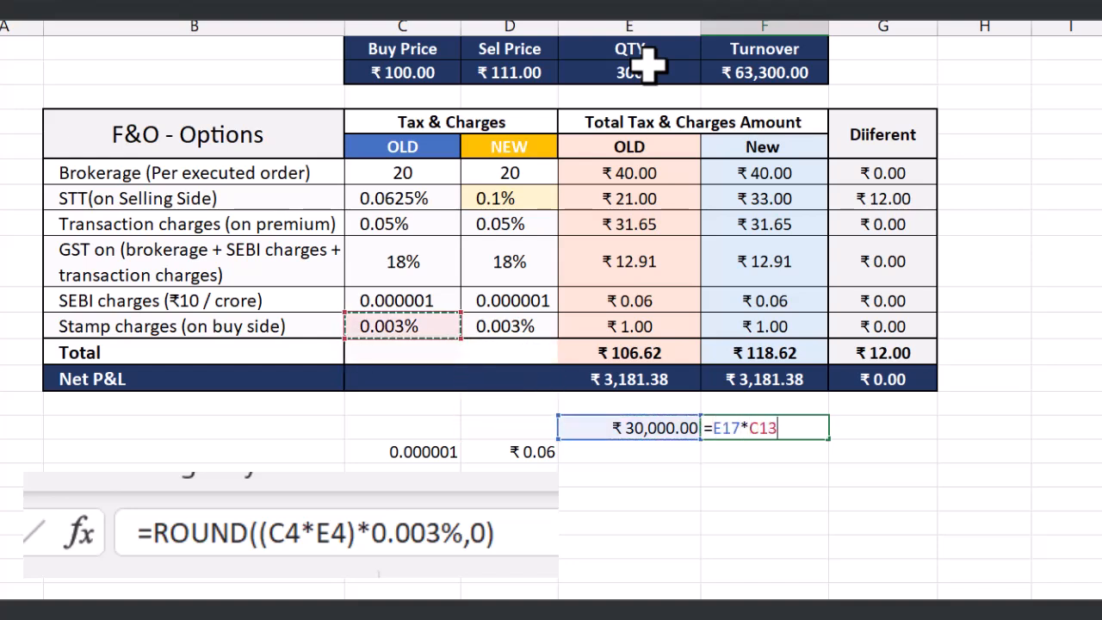
key(ctrl+Return)
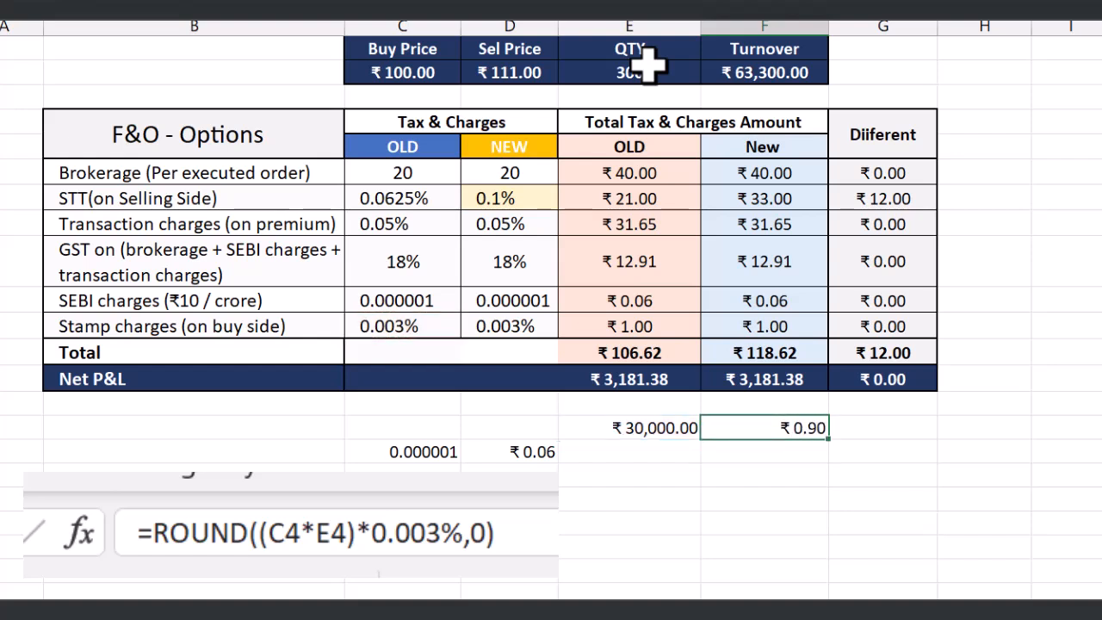
Step: Select the scratch cells E17:F17 and compare them with the old stamp charges formula in E13, leaving it unchanged
key(Left)
key(shift+Right)
key(Up)
key(Up)
key(Up)
key(Up)
key(F2)
key(Left)
key(Left)
key(Left)
key(Left)
key(Left)
key(Left)
key(Left)
key(Left)
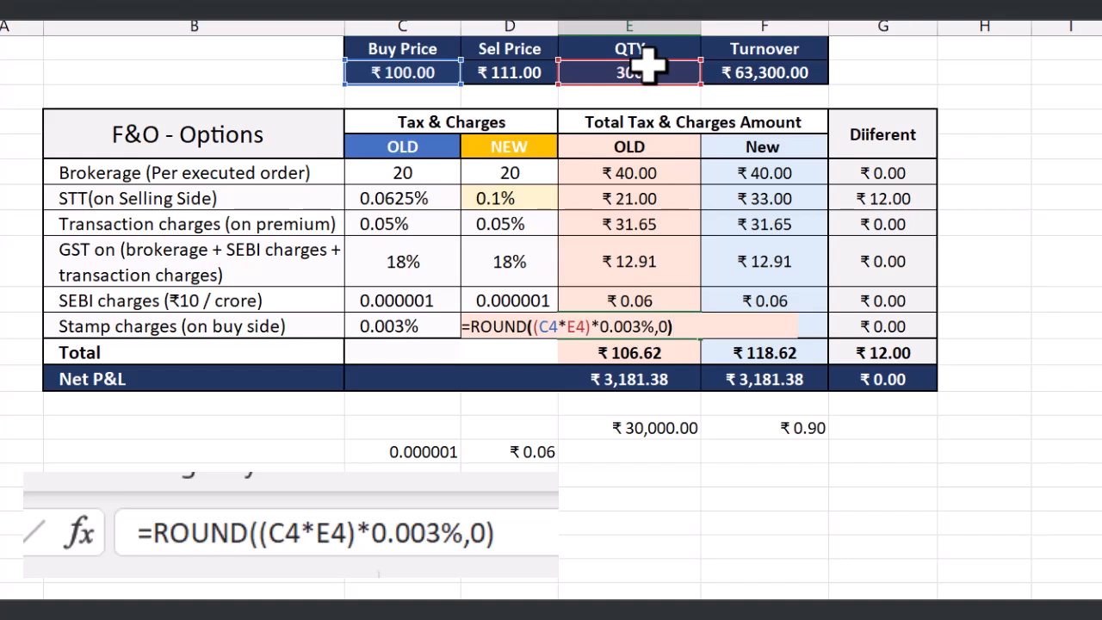
key(ctrl+Return)
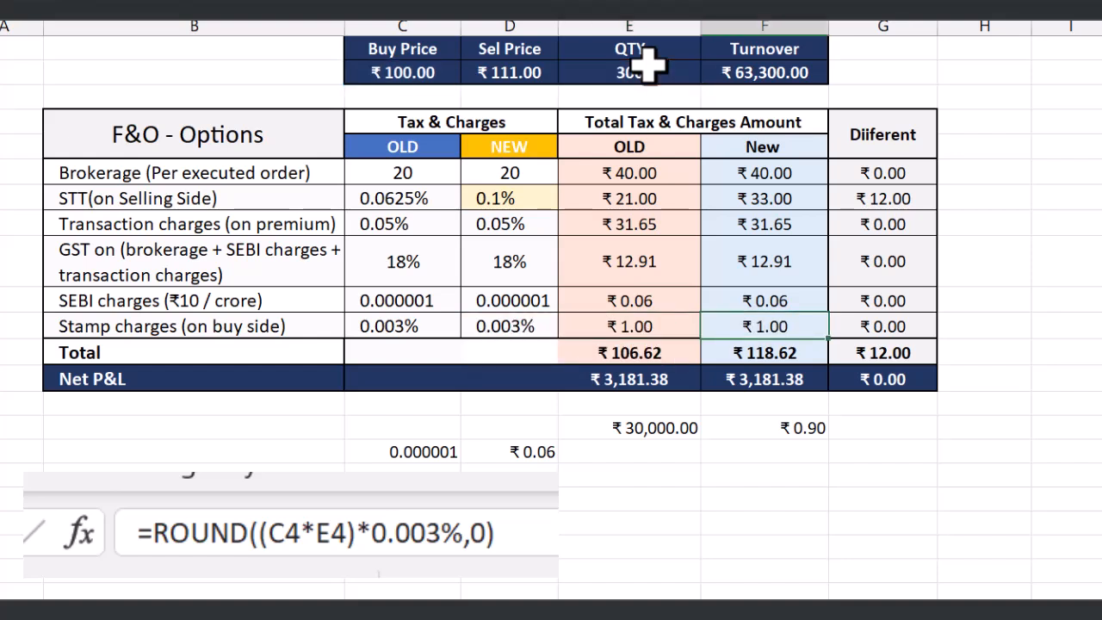
Step: Look over the Total and Net P&L rows and the amounts above them in the old and new columns
key(Down)
key(Down)
key(Up)
key(Up)
key(Right)
key(Down)
key(Down)
key(Down)
key(Left)
key(Up)
key(Up)
key(Up)
key(Up)
key(Up)
key(Up)
key(Up)
key(Up)
key(Up)
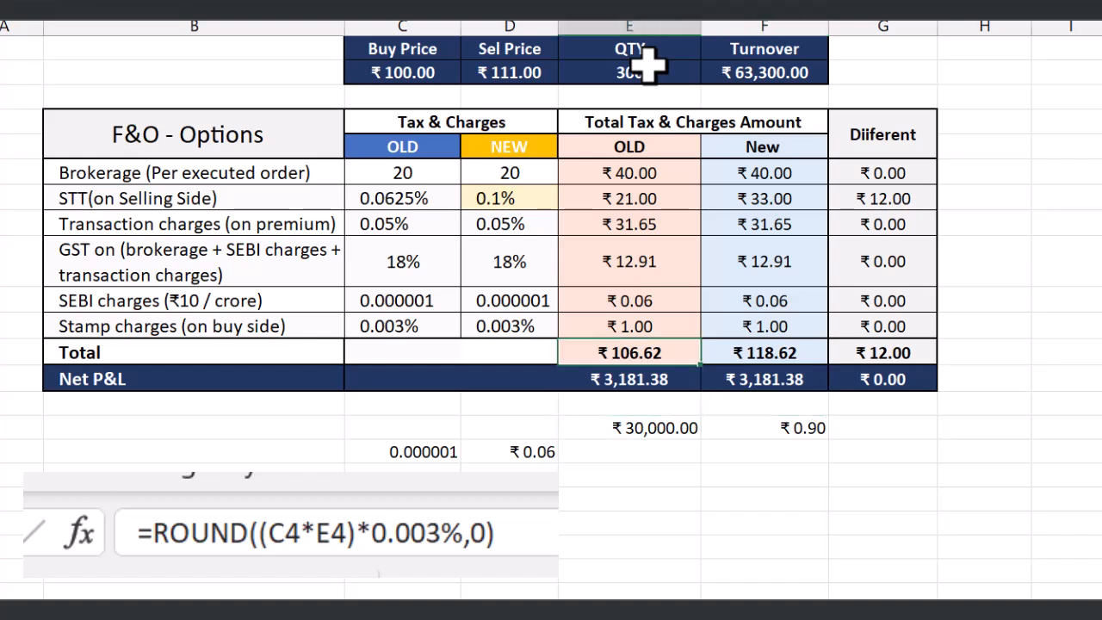
Step: Select the old charge amounts and the new charge amounts in F8:F13, from Brokerage to Stamp charges
key(Down)
key(shift+Down)
key(shift+Down)
key(shift+Down)
key(shift+Down)
key(shift+Down)
key(Right)
key(shift+Down)
key(shift+Down)
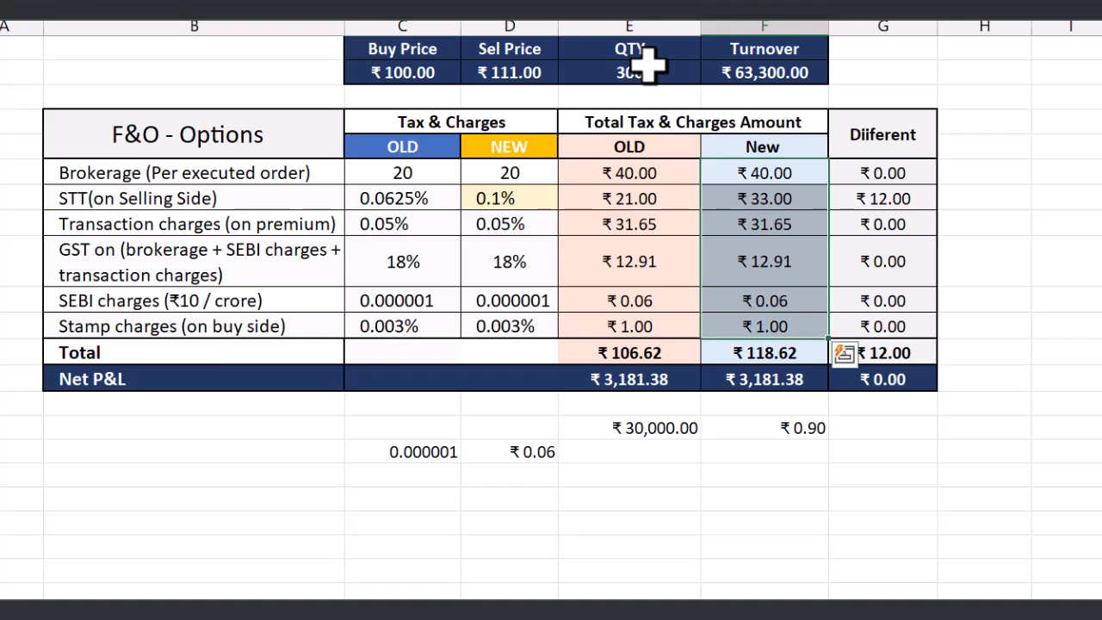
Step: Select the old charge amounts in E8:E13 once more to compare them with the new ones
key(Left)
key(shift+Down)
key(shift+Down)
key(shift+Down)
key(shift+Down)
key(shift+Down)
key(shift+Down)
Step: Review the STT row's old and new rates and amounts, ending on the new STT amount in F9
key(Down)
key(Left)
key(Left)
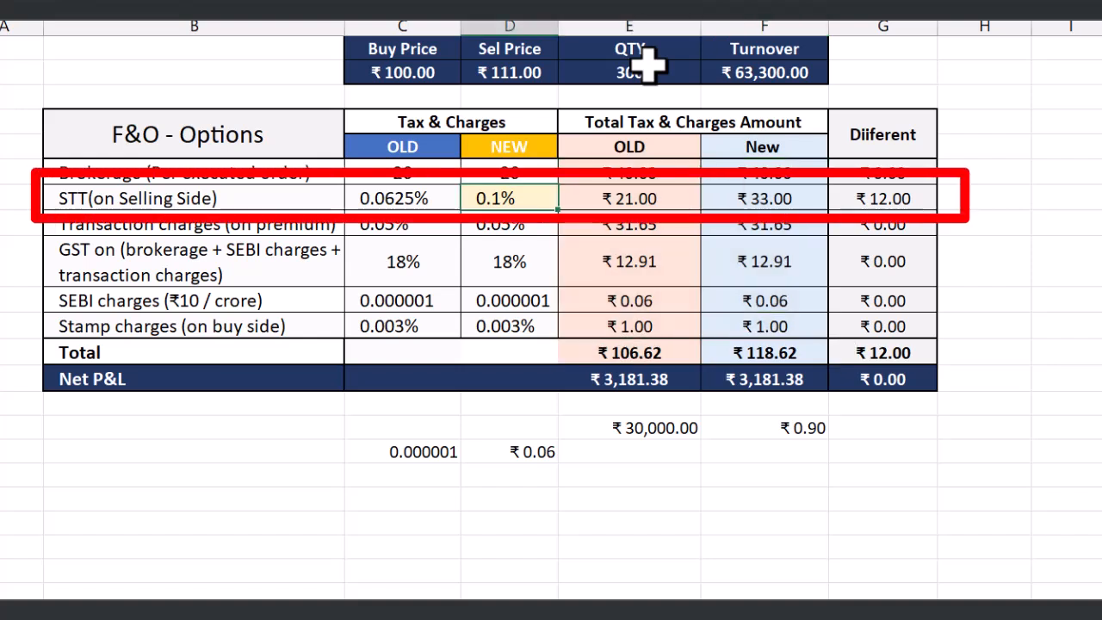
key(shift+space)
key(Left)
key(Right)
key(Right)
key(Right)
key(Right)
key(Left)
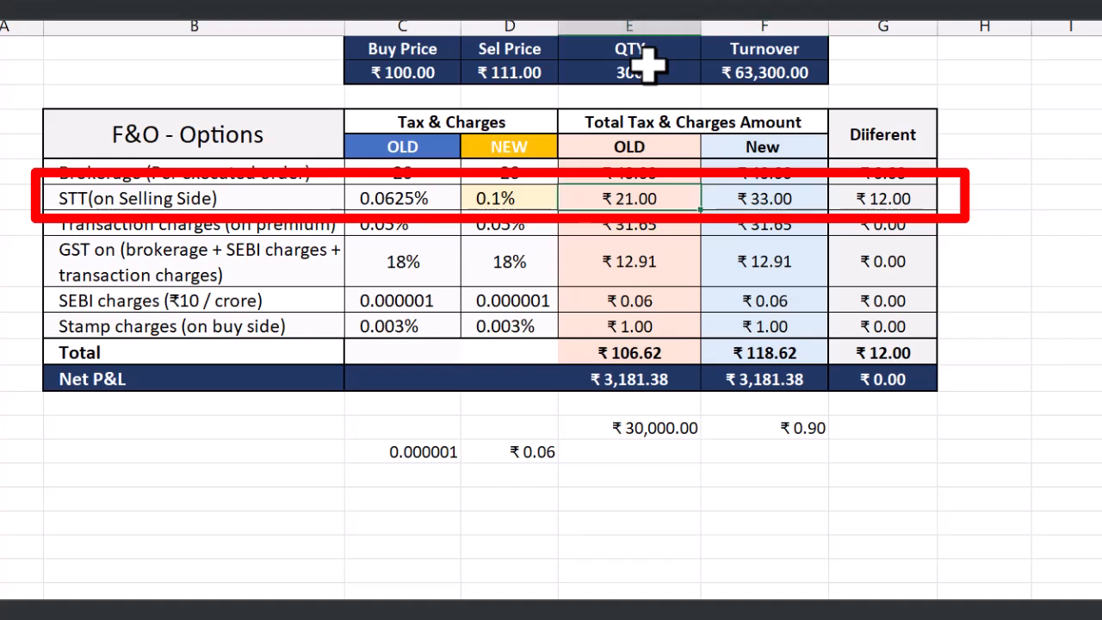
key(Right)
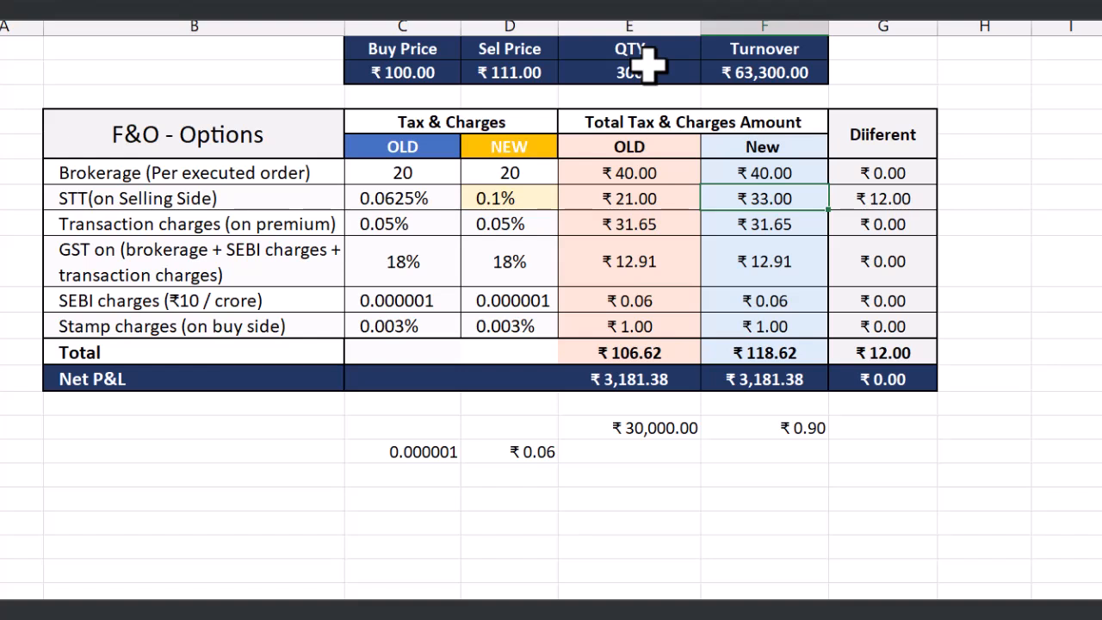
Step: Compare the old and new total charges in the Total row, ending on the new total in F14
key(Down)
key(Down)
key(Down)
key(Down)
key(Down)
key(Left)
key(Down)
key(Up)
key(Right)
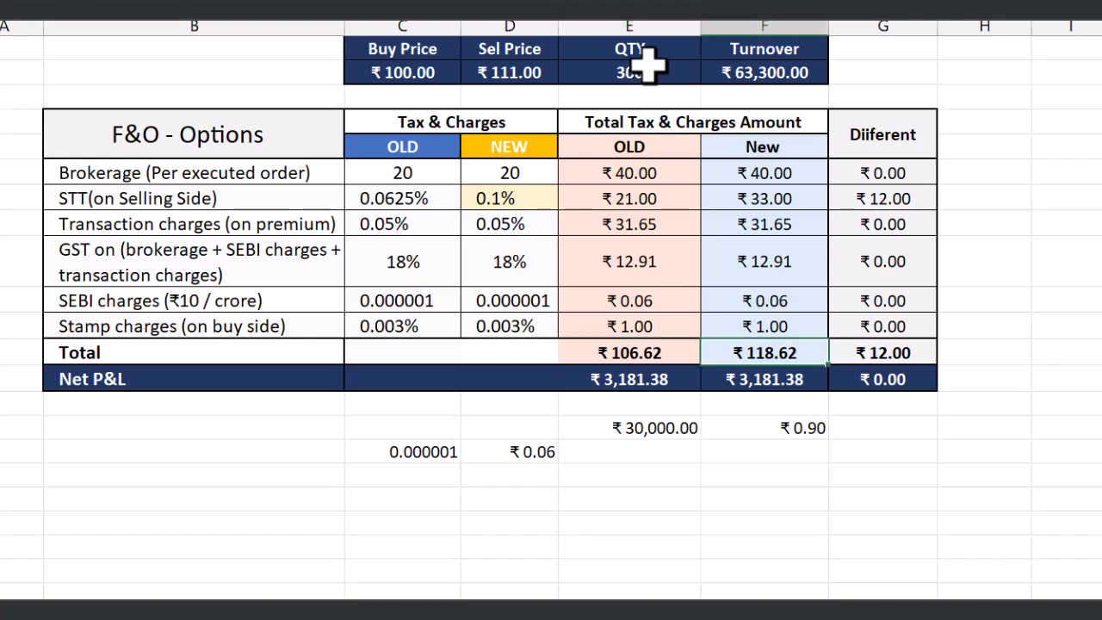
Step: Examine the STT row's amounts, ending on the difference between the old and new STT in G9
key(Up)
key(Up)
key(Up)
key(Left)
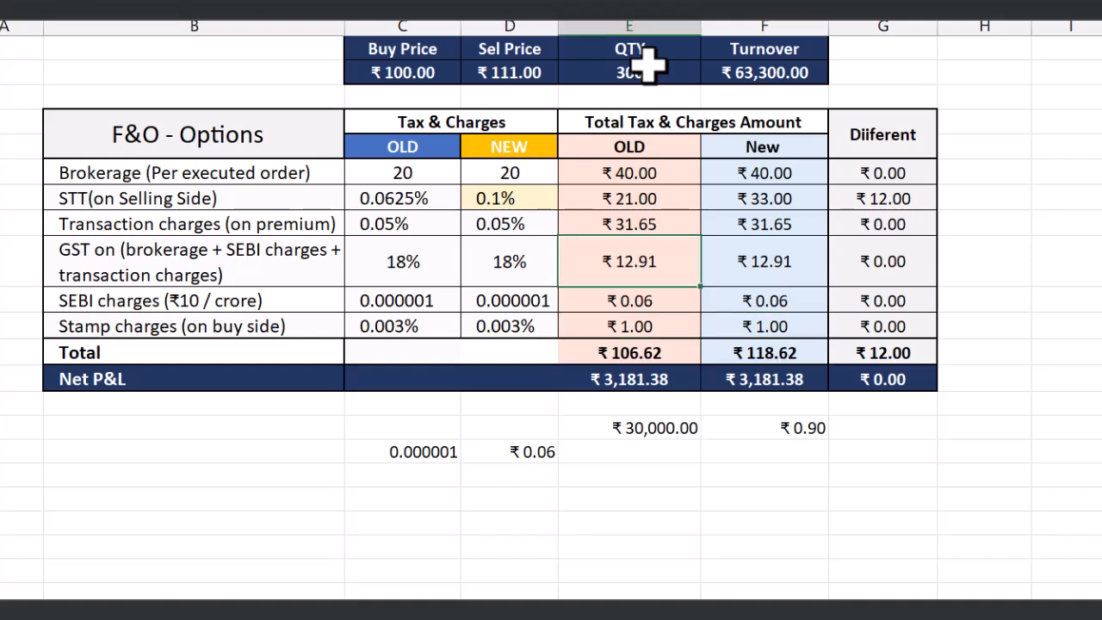
key(Up)
key(Up)
key(Right)
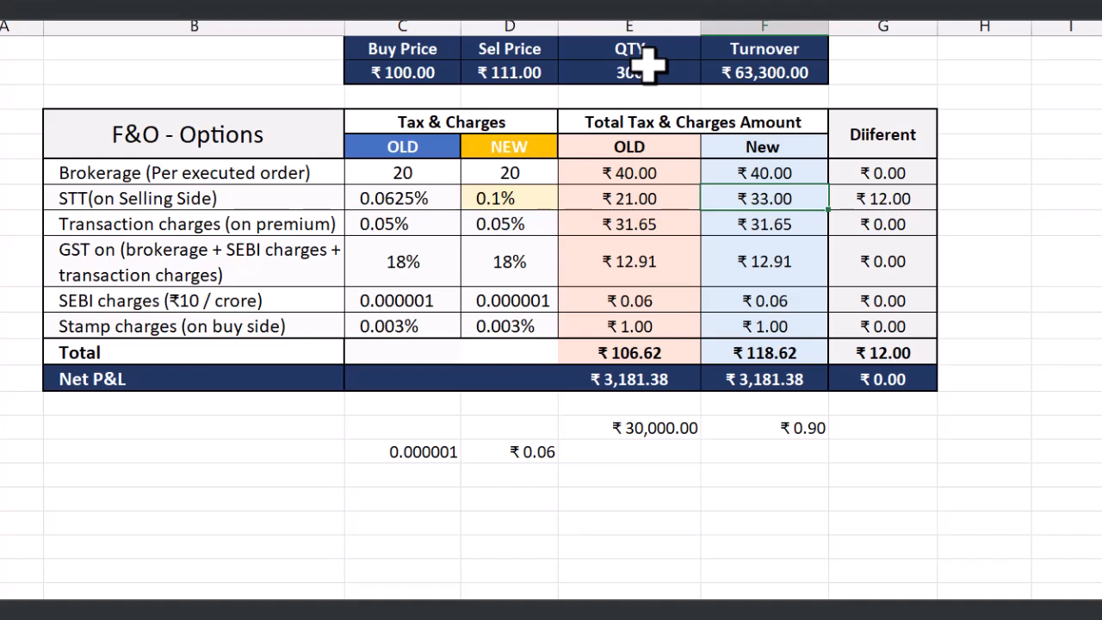
key(Right)
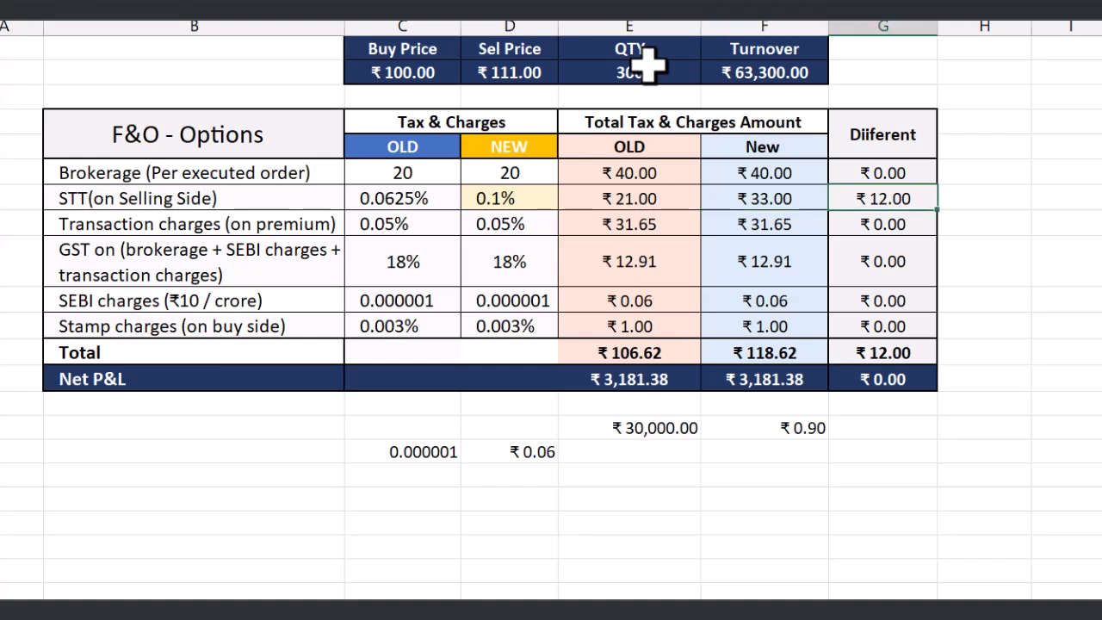
Step: Compare the new total charges with their difference and the old total in row 14, ending on E14
key(Down)
key(Down)
key(Down)
key(Down)
key(Down)
key(Left)
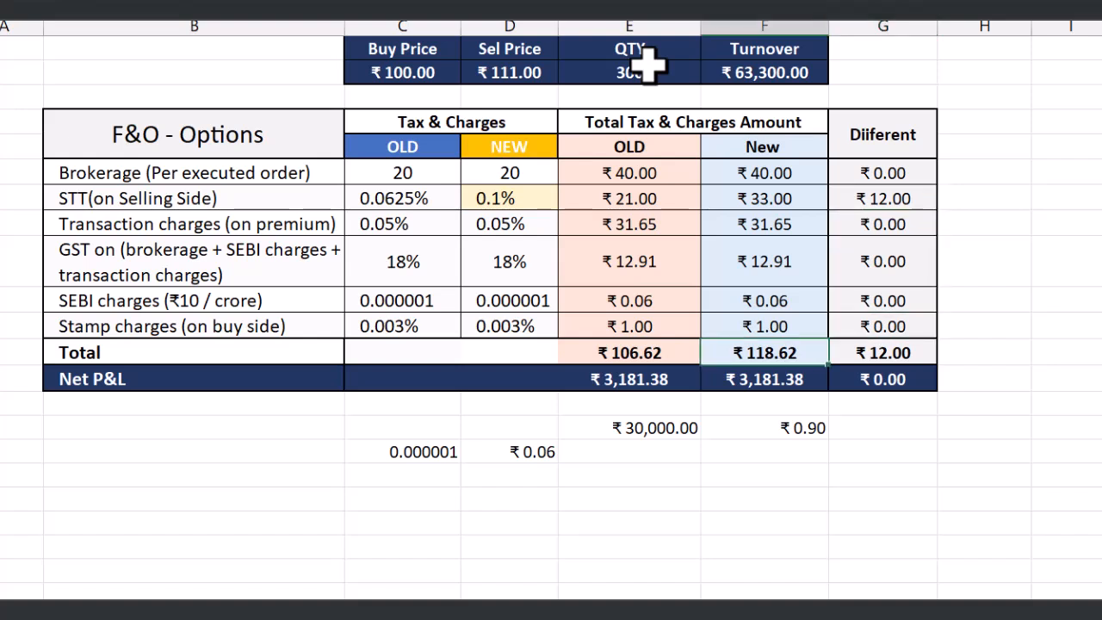
key(Right)
key(Left)
key(Left)
Step: Check the stamp and SEBI charge rates, ending on the old GST rate in C11
key(Up)
key(Left)
key(Up)
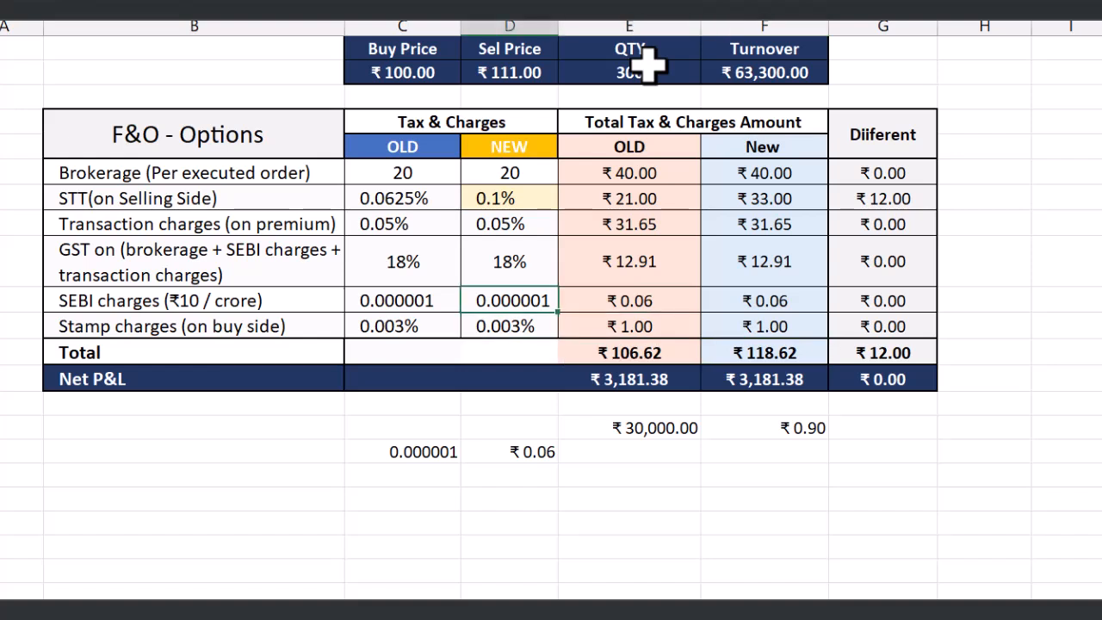
key(Left)
key(Up)
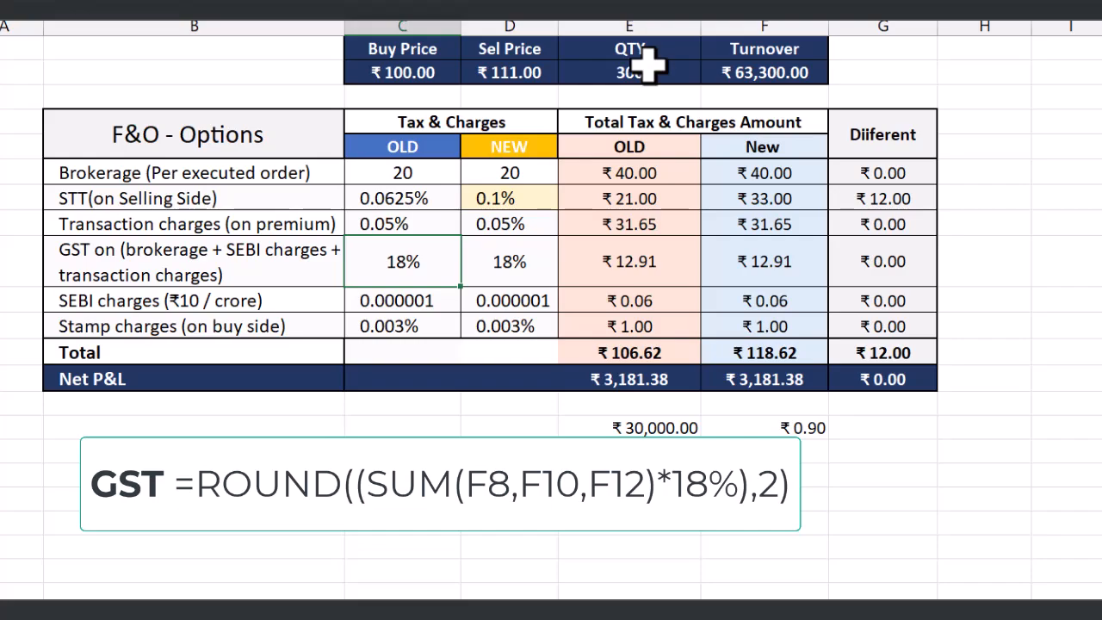
key(Left)
key(Right)
Step: Review the old STT and brokerage rates up to the F&O - Options heading in B6
key(Up)
key(Up)
key(Left)
key(Right)
key(Up)
key(Up)
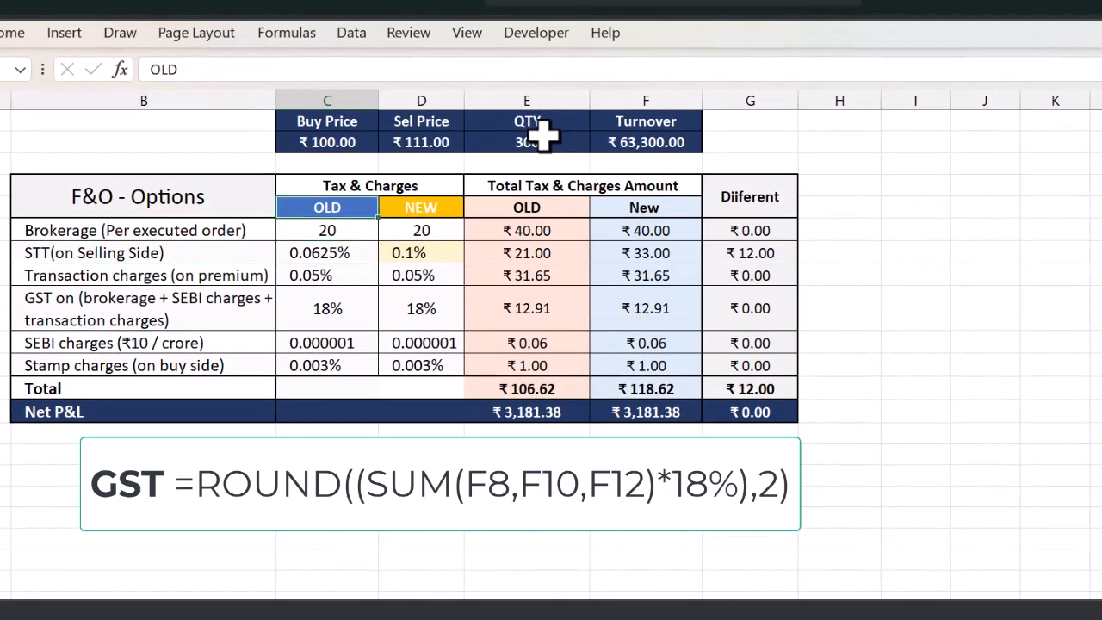
key(Left)
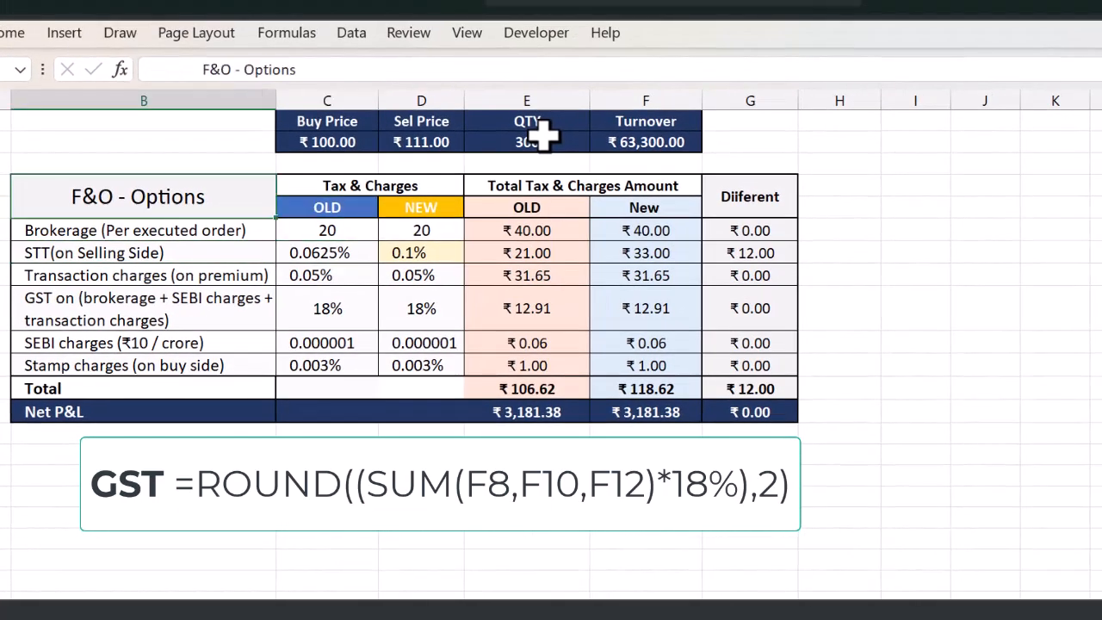
key(Right)
key(Left)
Step: Select the block of charge labels, rates and amounts, starting from the F&O - Options heading
key(shift+Right)
key(shift+Right)
key(shift+Down)
key(shift+Down)
key(shift+Right)
key(shift+Down)
key(shift+Down)
key(shift+Down)
key(shift+Down)
key(shift+Down)
Step: Review the labels and old rates from Brokerage to GST, ending on the STT label in B9
key(Down)
key(Down)
key(Down)
key(Right)
key(Left)
key(Down)
key(Right)
key(Up)
key(Up)
key(Up)
key(Left)
key(Down)
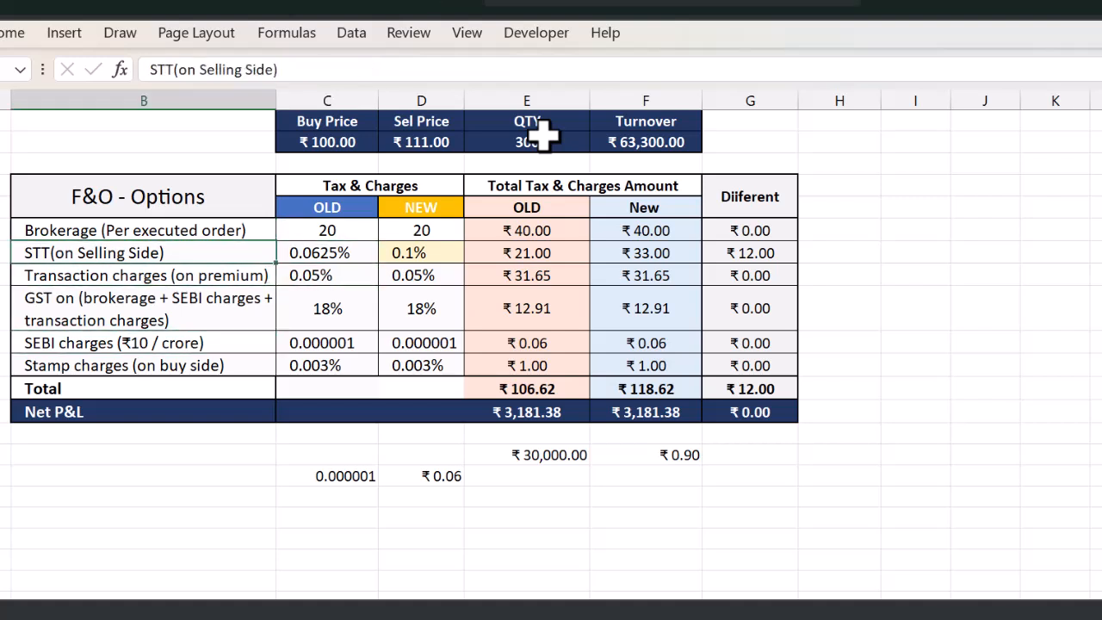
Step: Select the old rates in C10:C13, from Transaction charges to Stamp charges
key(shift+space)
key(Down)
key(shift+Right)
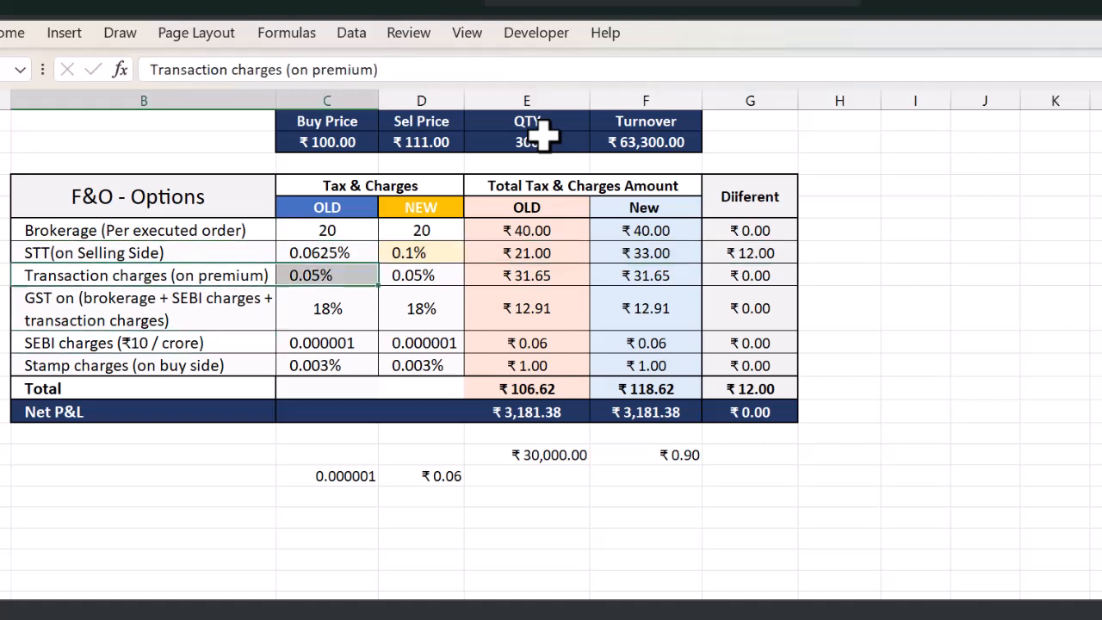
key(Right)
key(shift+Down)
key(shift+Down)
key(shift+Down)
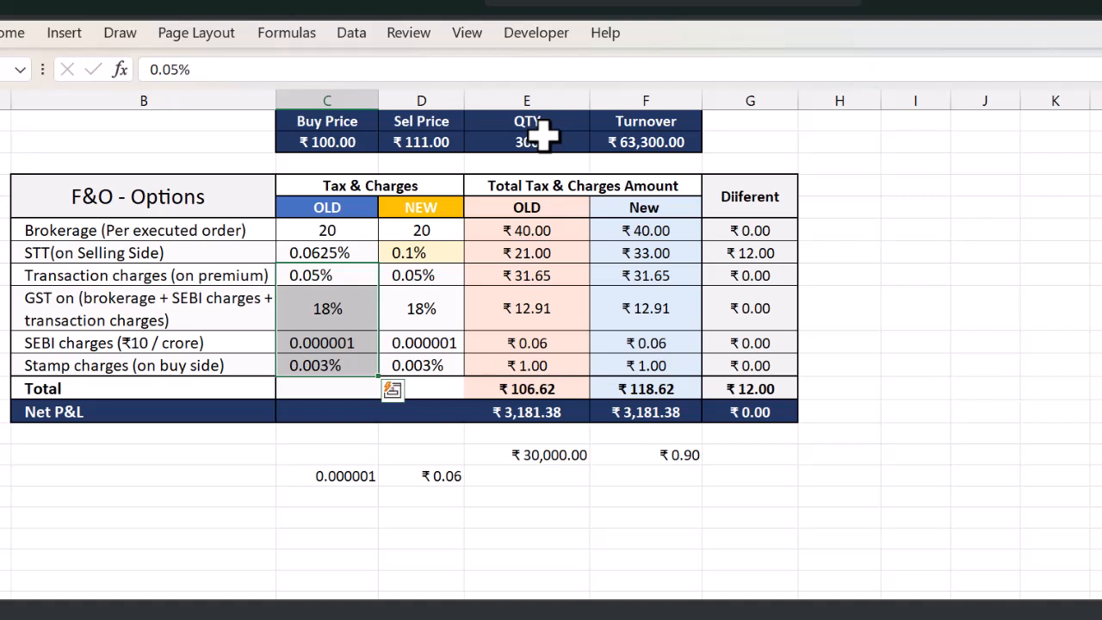
Step: Examine the labels and old rates from Transaction charges to Stamp charges, ending on the old brokerage rate in C8
key(Left)
key(Down)
key(Right)
key(Up)
key(Left)
key(Right)
key(Left)
key(Down)
key(Down)
key(Down)
key(Right)
key(Up)
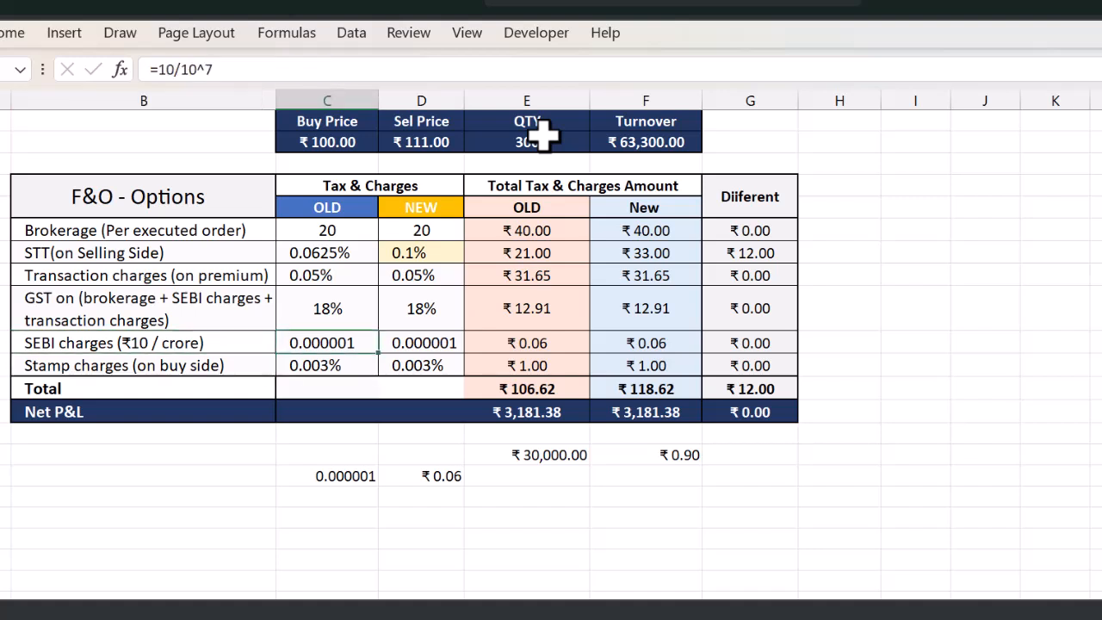
key(Up)
key(Up)
key(Up)
key(Up)
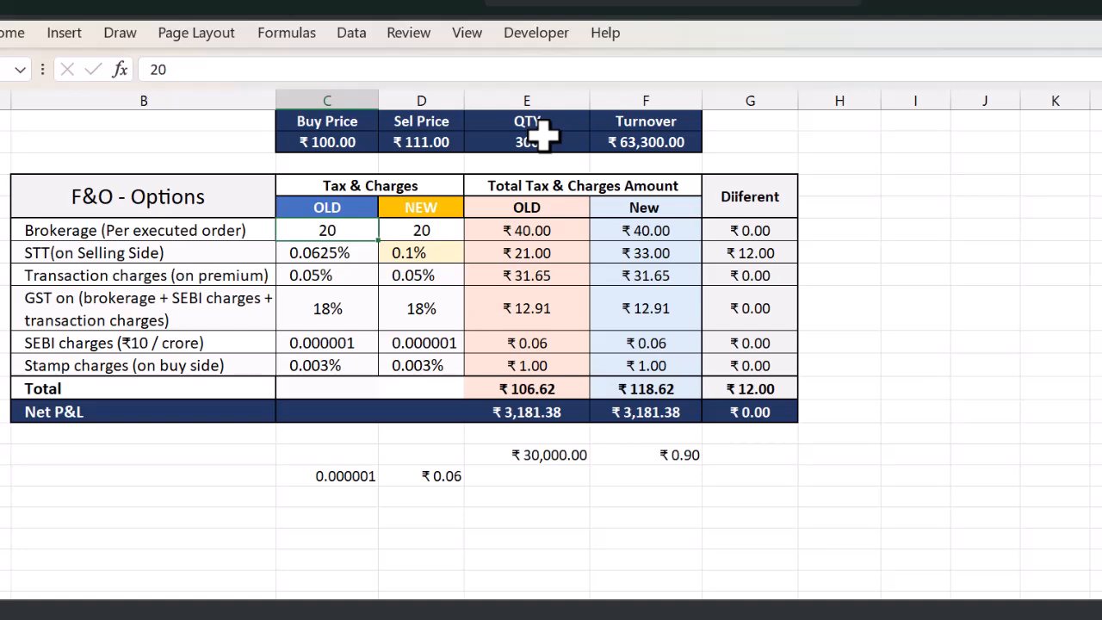
Step: Set the Buy Price in C4 to 10
key(Right)
key(Up)
key(Up)
key(Up)
key(Up)
key(Up)
key(Up)
key(Down)
key(Down)
key(Left)
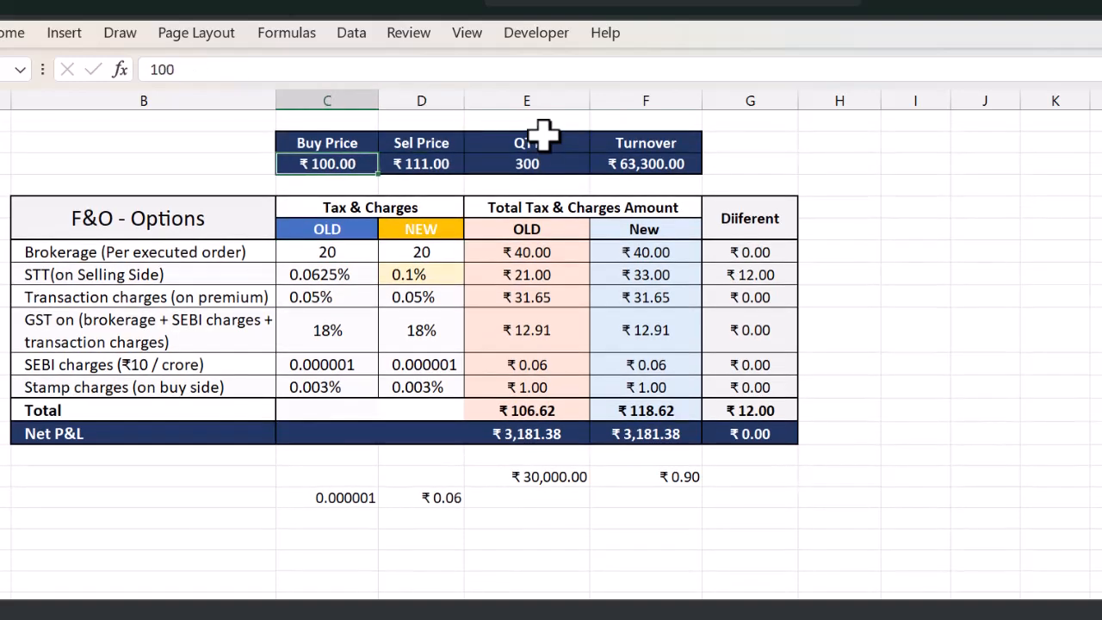
text(10)
Step: Set the Sel Price to 20 and the QTY to 200
key(Up)
key(Right)
key(Down)
text(20)
key(Return)
key(Up)
key(Right)
text(200)
key(Return)
Step: Check the recalculated Total row for old, new and difference, ending on the new total in F14
key(Down)
key(Down)
key(Down)
key(Down)
key(Down)
key(Down)
key(Down)
key(Down)
key(Down)
key(Right)
key(Right)
key(Left)
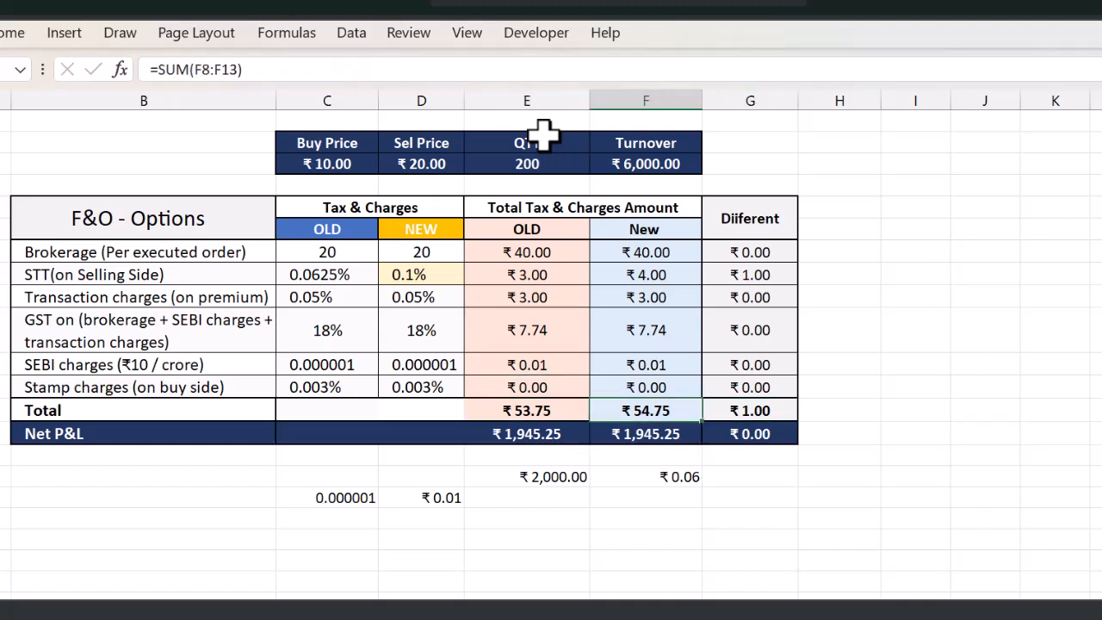
Step: Review the total difference and the SEBI row's amounts, ending on the new STT rate in D9
key(Right)
key(Up)
key(Up)
key(Left)
key(Left)
key(Left)
key(Up)
key(Up)
key(Up)
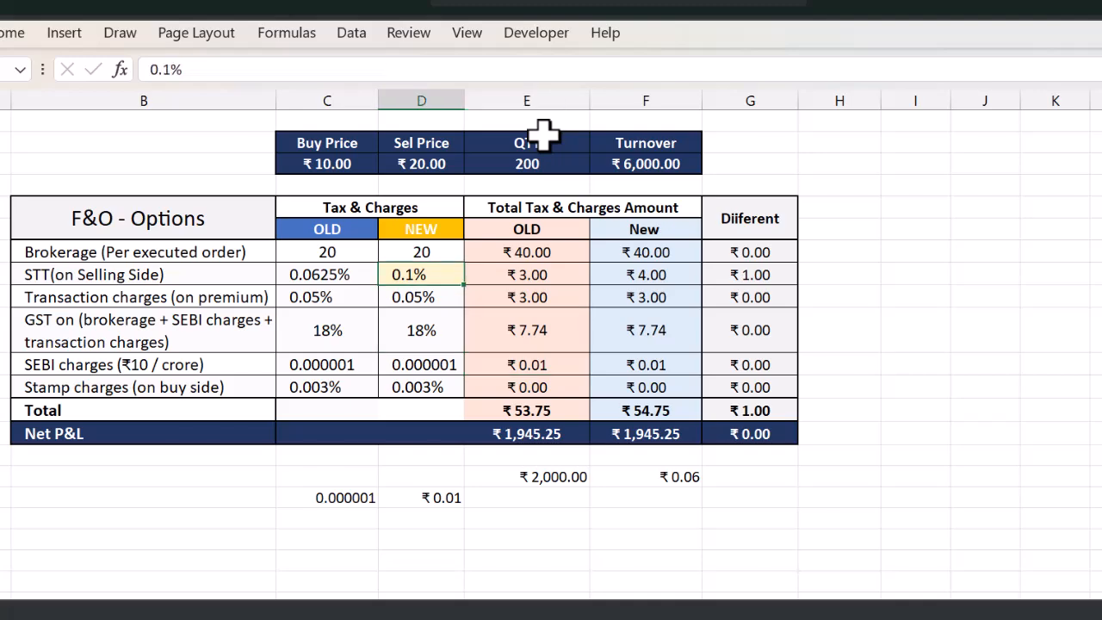
Step: Check the new and old brokerage rates, ending on the Brokerage label in B8
key(Up)
key(Left)
key(Left)
key(Right)
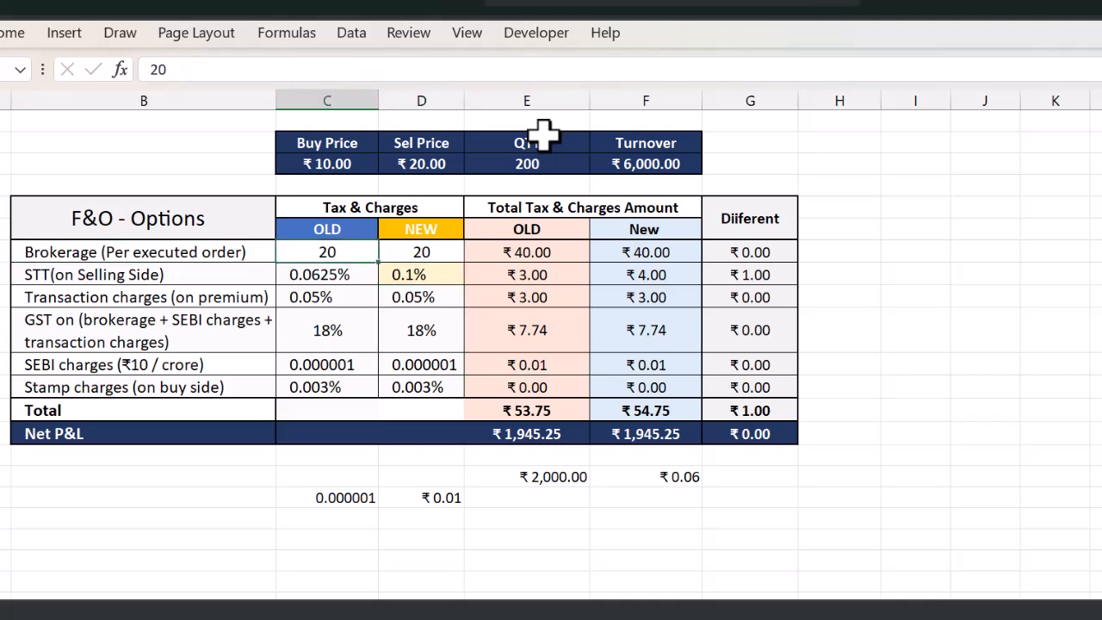
key(Left)
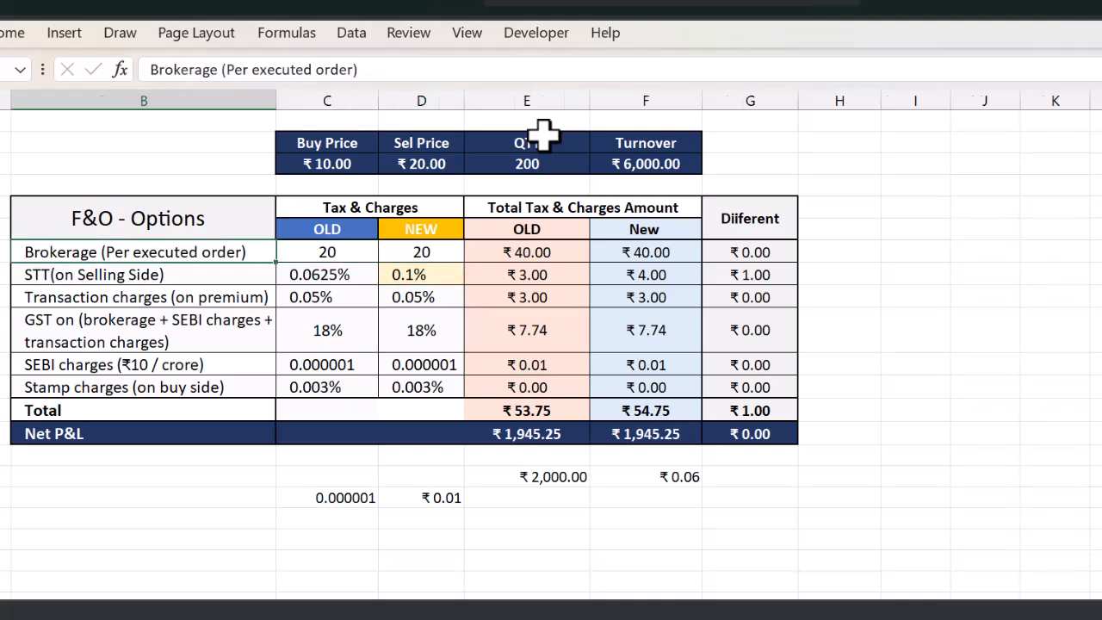
Step: Switch to Sheet3 and go to the Qty. heading of the trade table
key(ctrl+Page_Down)
key(Right)
key(Up)
key(Down)
key(Left)
key(ctrl+shift+Down)
key(Right)
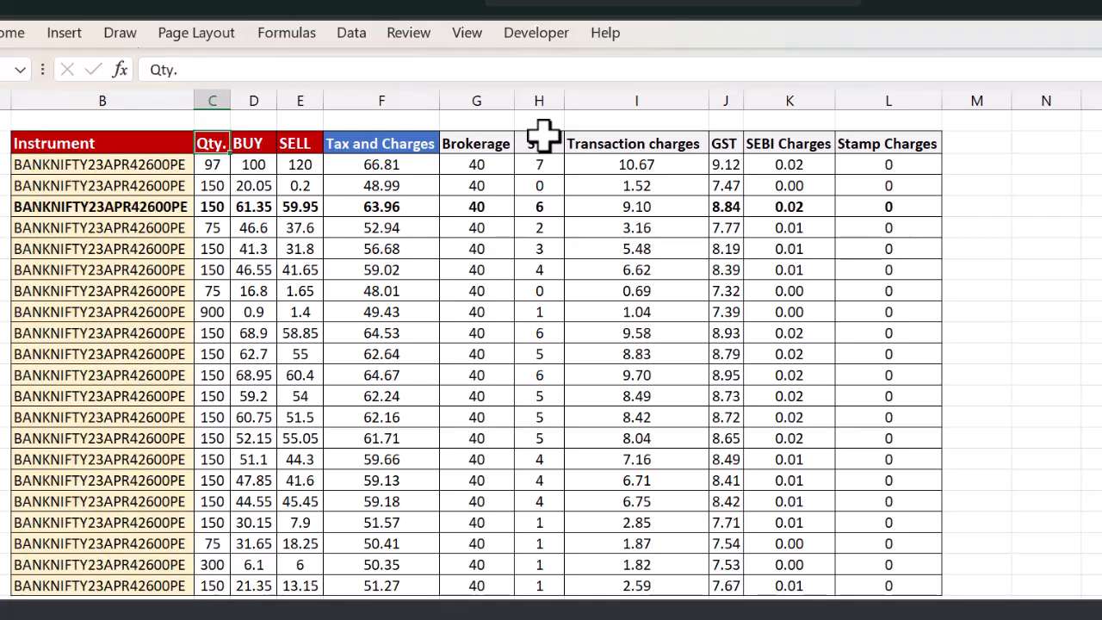
Step: Select all trade rows below the headings, from Instrument to Stamp Charges
key(ctrl+shift+Down)
key(Left)
key(Down)
key(ctrl+shift+Right)
key(ctrl+shift+Down)
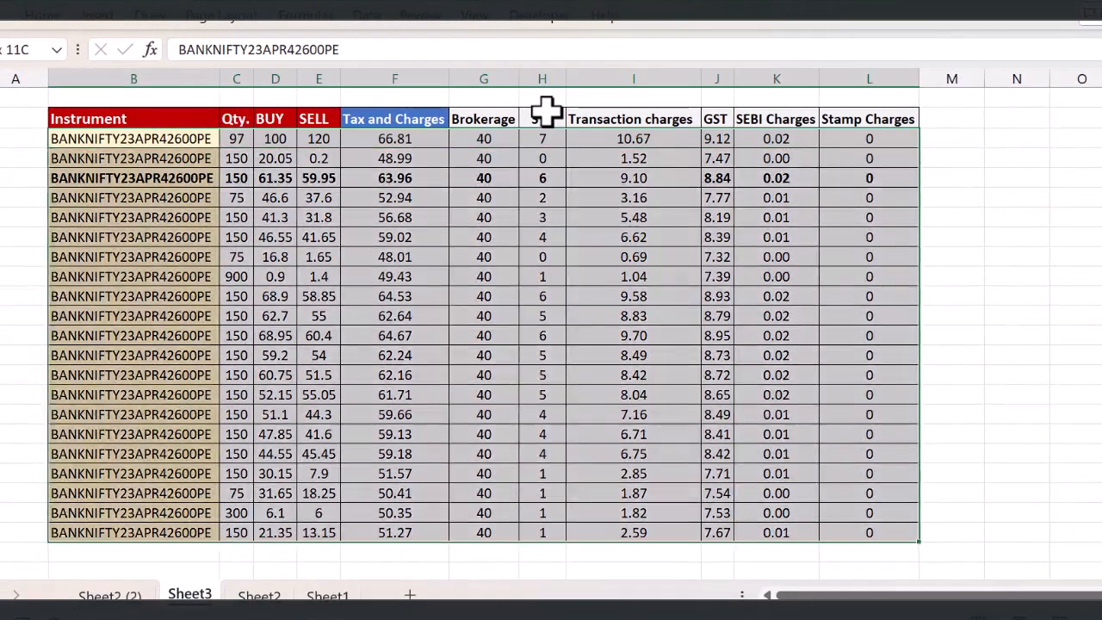
Step: Select the quantities of all trades in the Qty. column
key(Down)
key(Up)
key(Right)
key(Down)
key(Left)
key(Up)
key(Right)
key(ctrl+shift+Down)
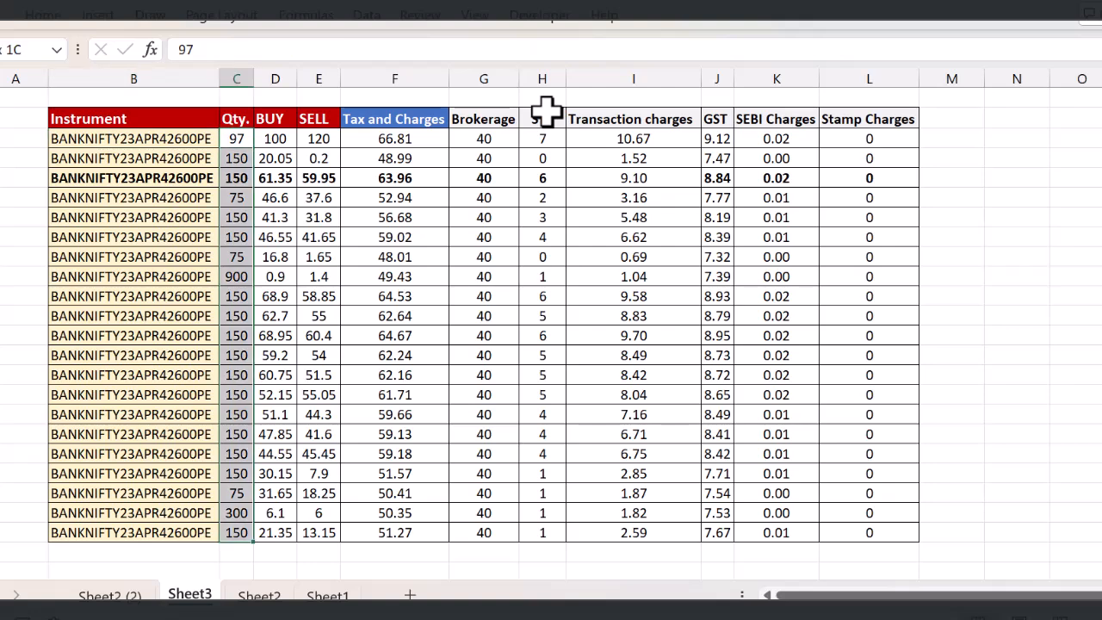
Step: Examine the first trade's buy and sell prices, ending on its Tax and Charges formula in F3
key(Right)
key(Up)
key(Down)
key(Up)
key(Down)
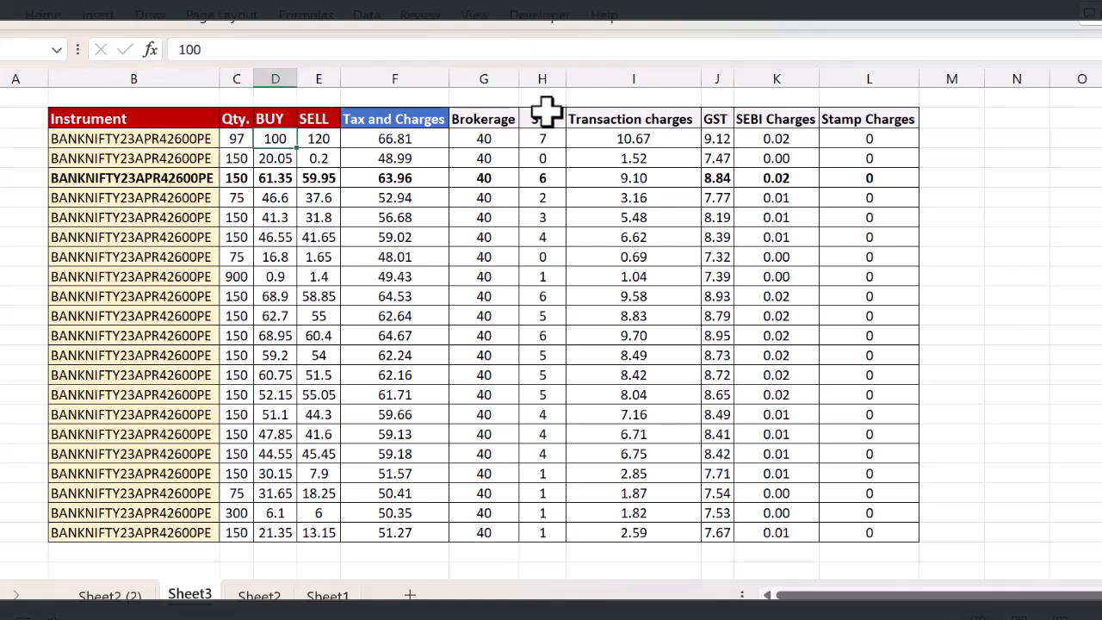
key(Right)
key(Right)
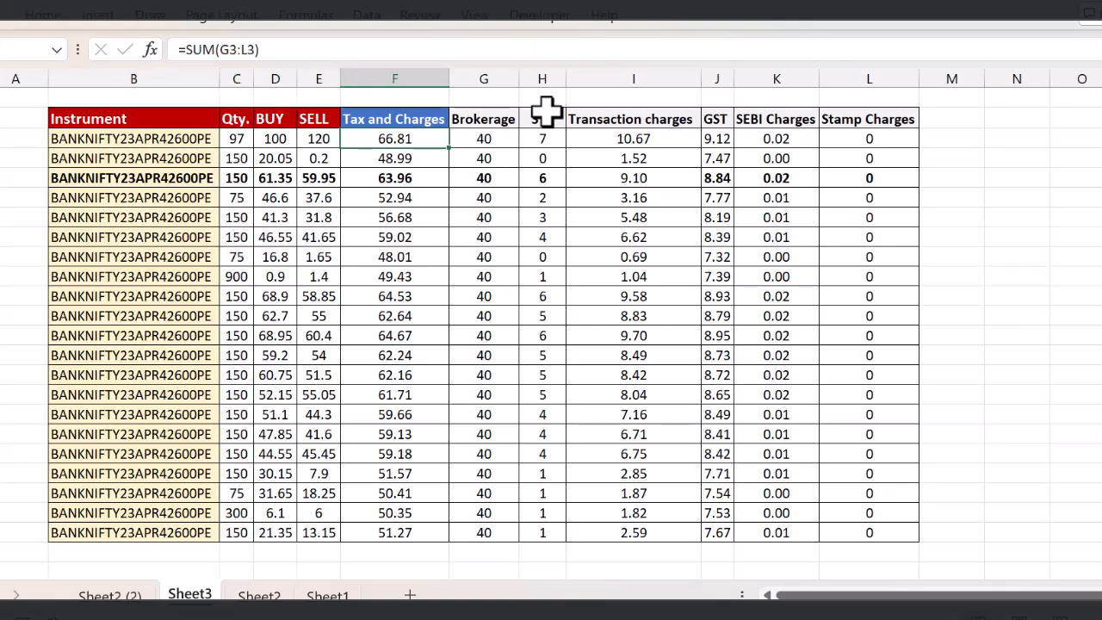
Step: Look at the second trade's sell price and total charges, ending on the third trade's sell price in E5
key(Down)
key(Left)
key(shift+Right)
key(Down)
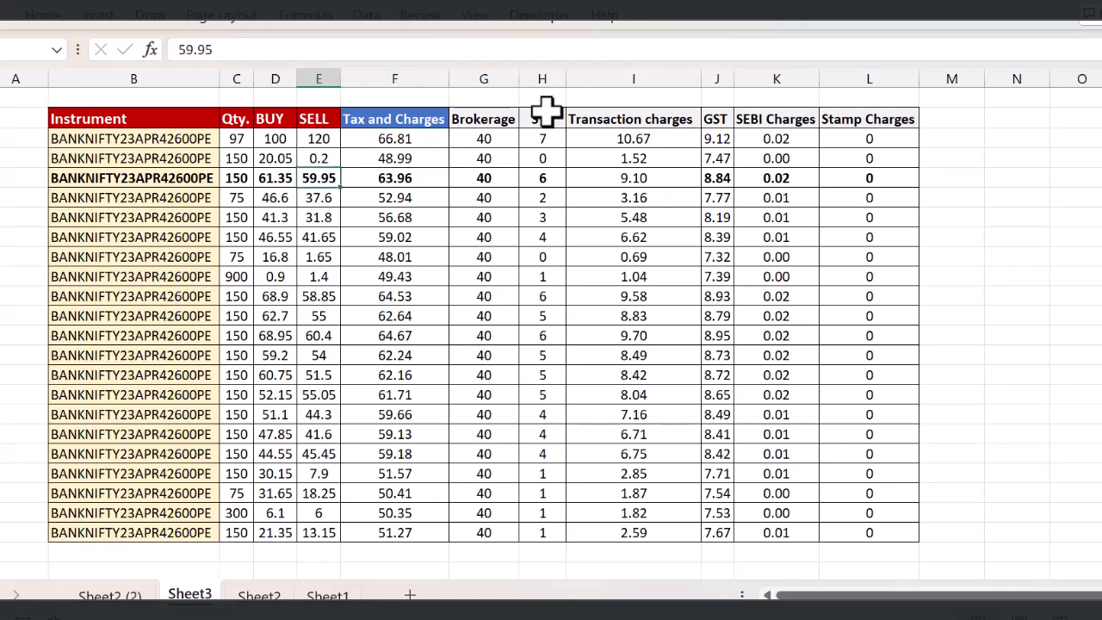
Step: Look at the third trade's Tax and Charges formula in F5
key(shift+Right)
key(Down)
key(Down)
key(Right)
key(Up)
key(Up)
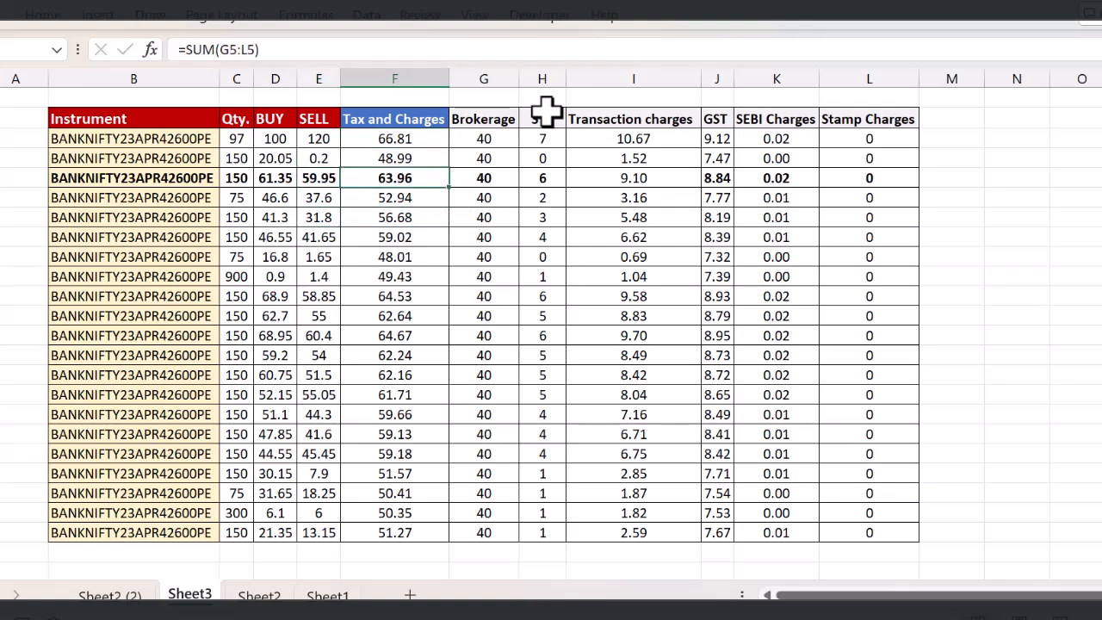
Step: Examine the Brokerage values from the first trade down to the last one
key(Left)
key(Up)
key(Up)
key(Up)
key(Right)
key(Right)
key(Down)
key(ctrl+shift+Down)
key(ctrl+shift+Up)
Step: Check the first trade's STT formula =ROUND(((C3*E3)*0.0625%),0) in H3 and fill it down the STT column for all trades
key(Up)
key(Right)
key(Down)
key(Down)
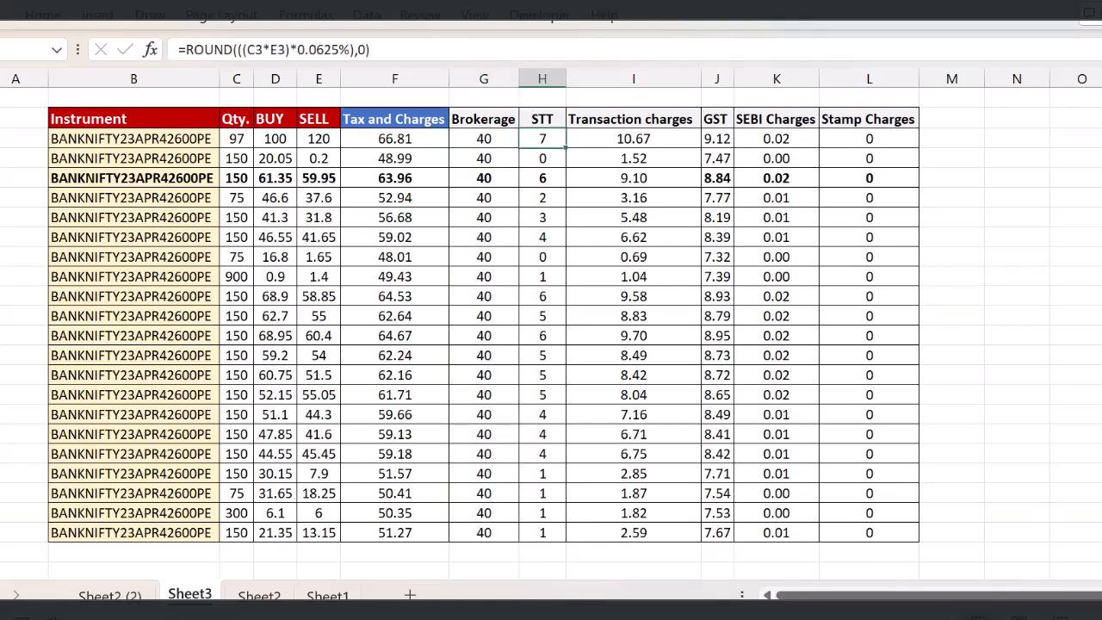
key(F2)
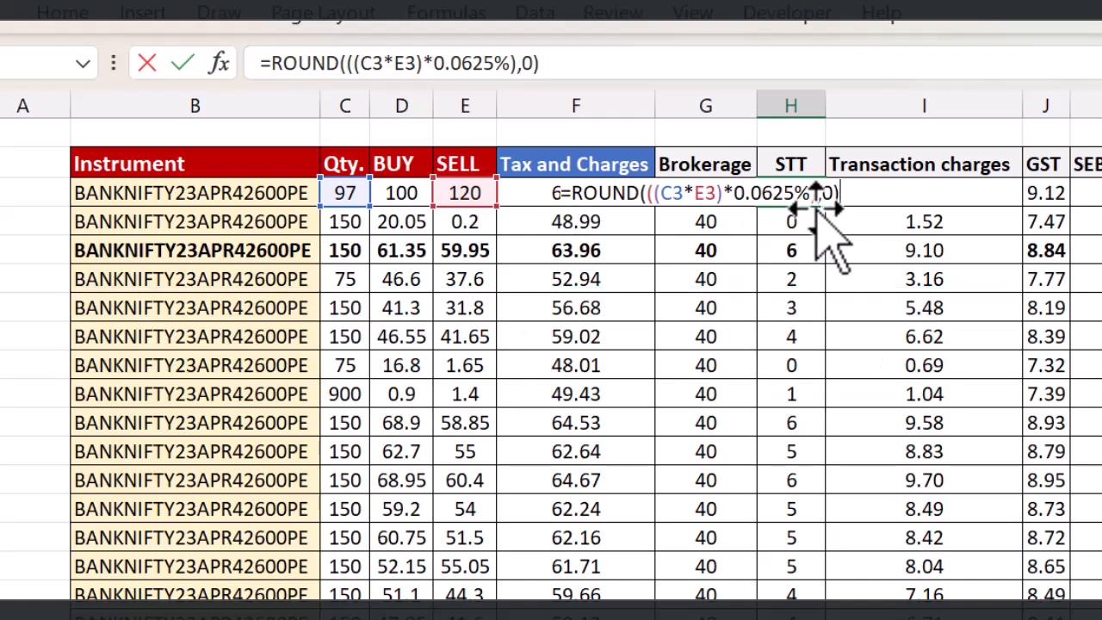
key(ctrl+Return)
key(ctrl+shift+Down)
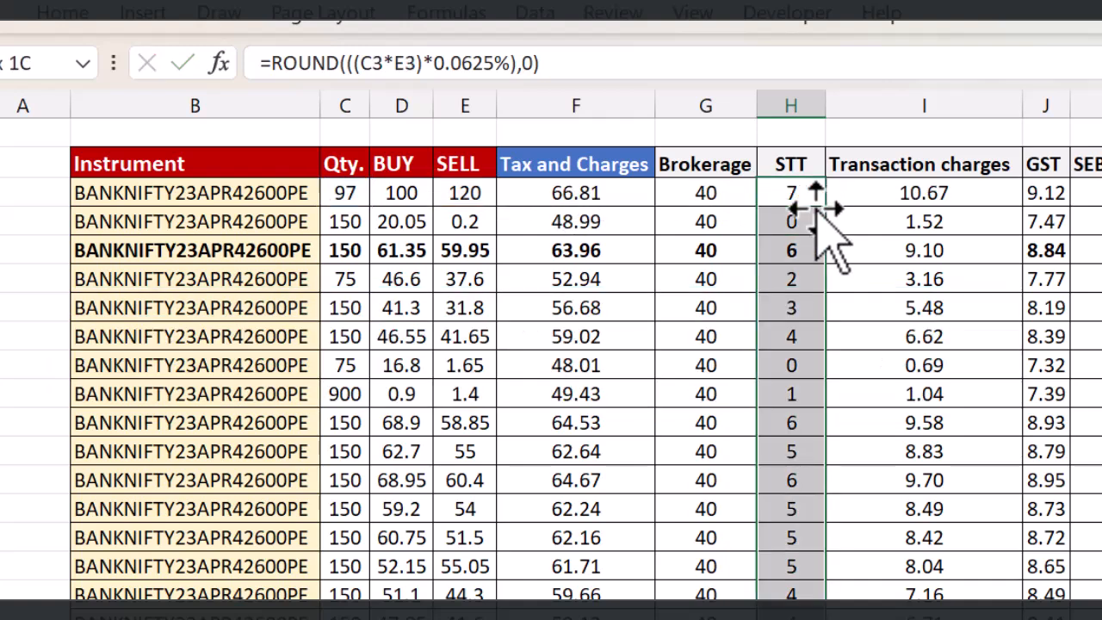
key(ctrl+d)
Step: Examine the first trade's Transaction charges formula in I3, highlighting its (SUM(D3:E3)*C3) part
key(Up)
key(Up)
key(Down)
key(Right)
key(Down)
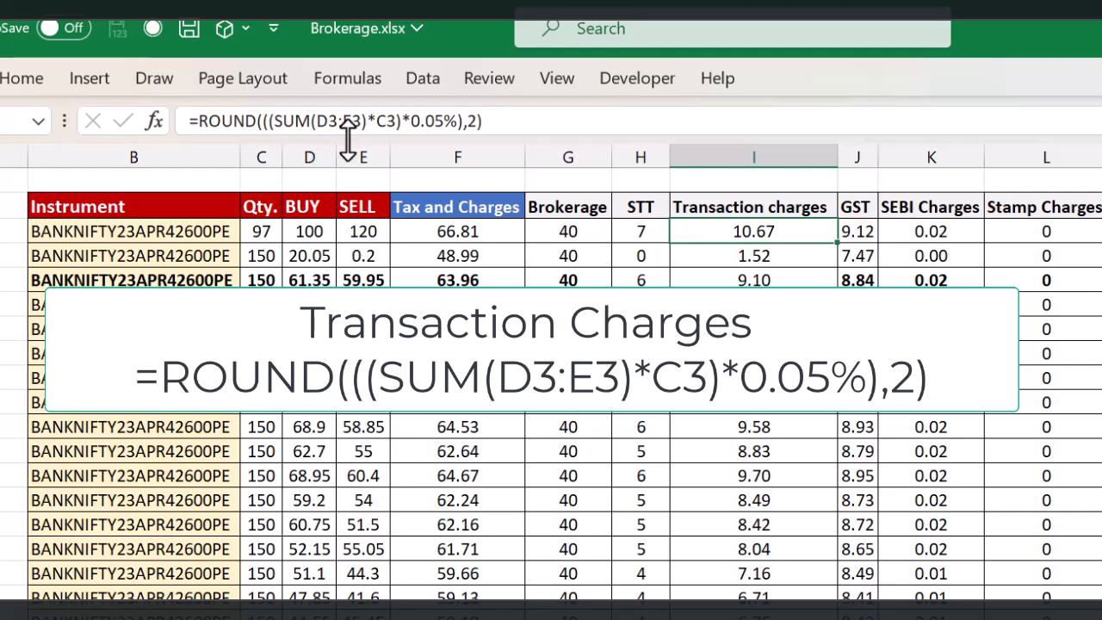
click(374, 120)
drag(400, 120, 265, 121)
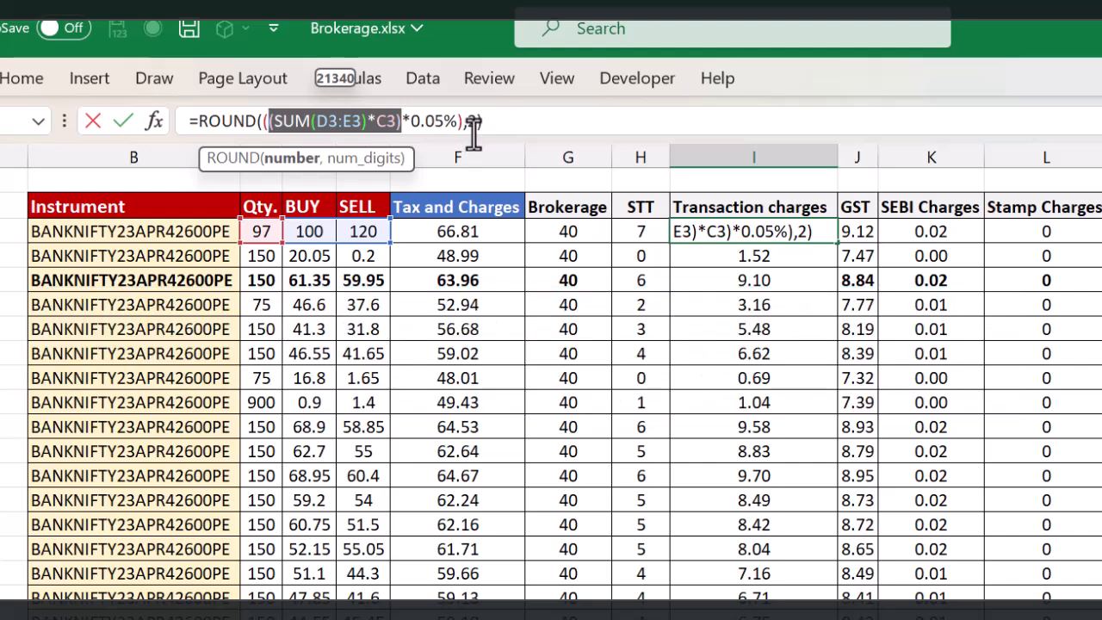
key(Return)
Step: Examine the first trade's GST formula in J3, going through the G3, I3 and K3 references inside its SUM
key(Right)
key(Up)
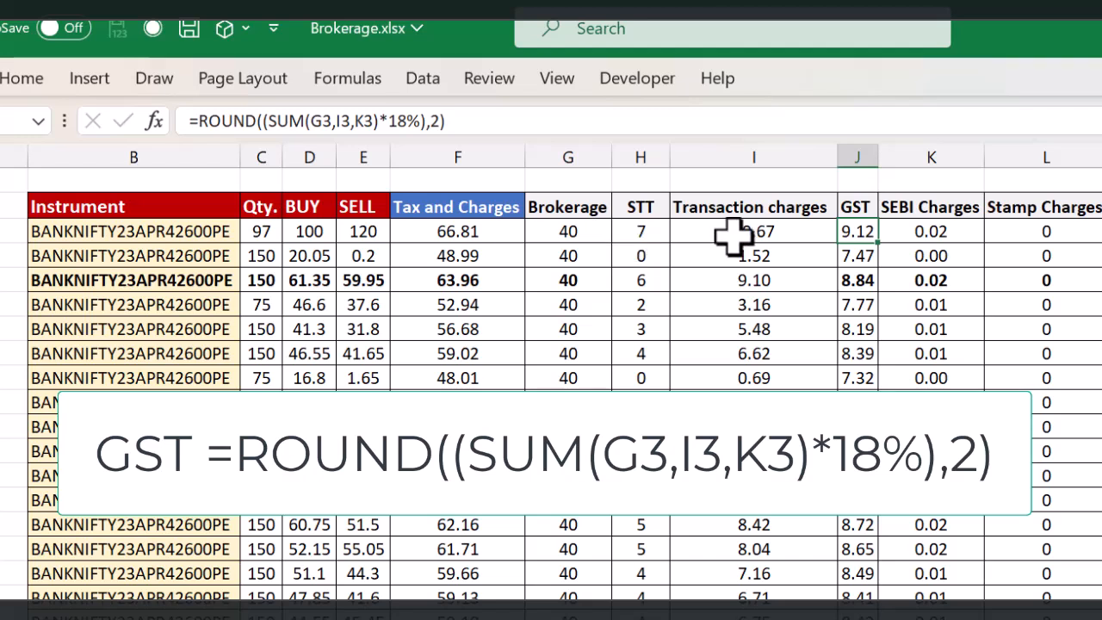
key(F2)
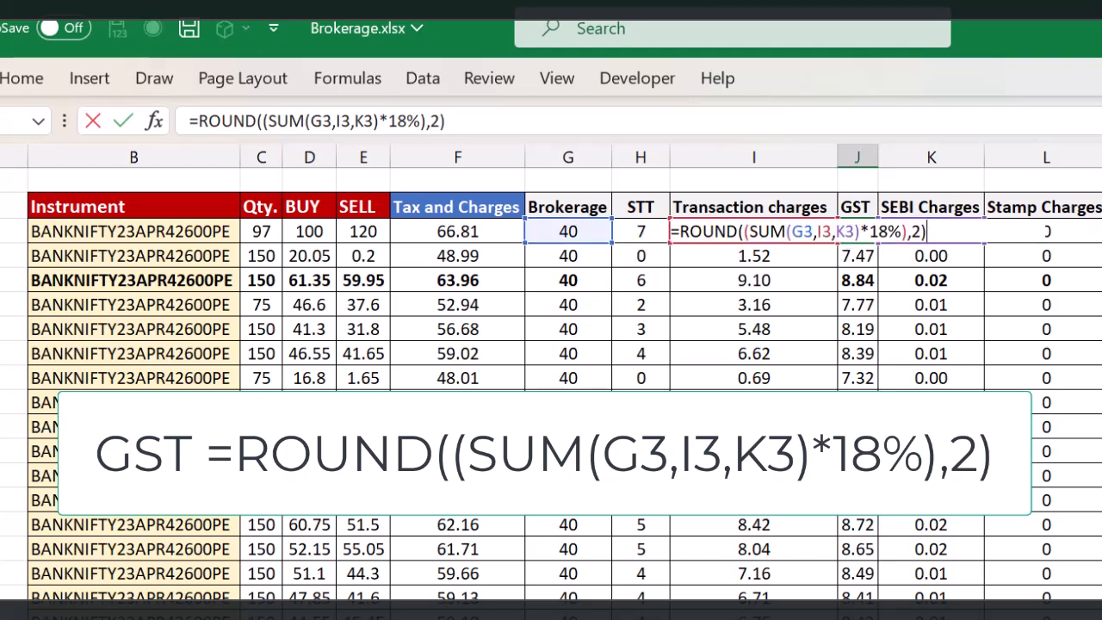
key(Left)
key(Left)
key(Left)
key(Left)
key(Left)
key(Left)
key(Left)
key(Left)
key(Left)
key(Left)
key(Left)
key(Left)
key(Left)
key(Left)
key(Left)
key(Left)
key(Right)
key(Right)
key(Right)
key(Right)
key(Right)
key(Right)
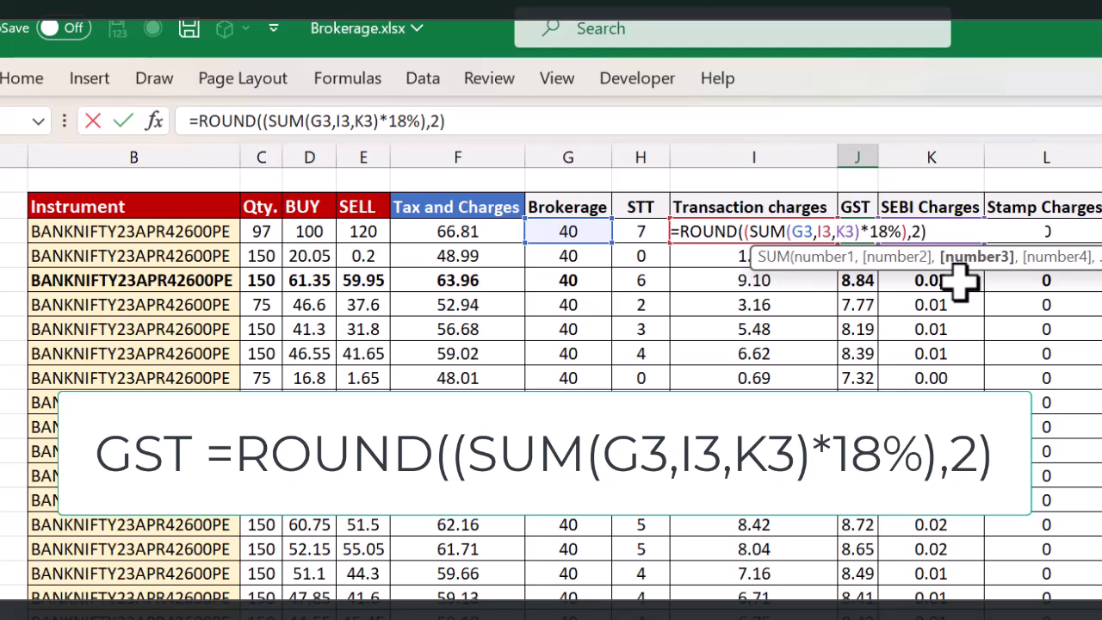
key(ctrl+Return)
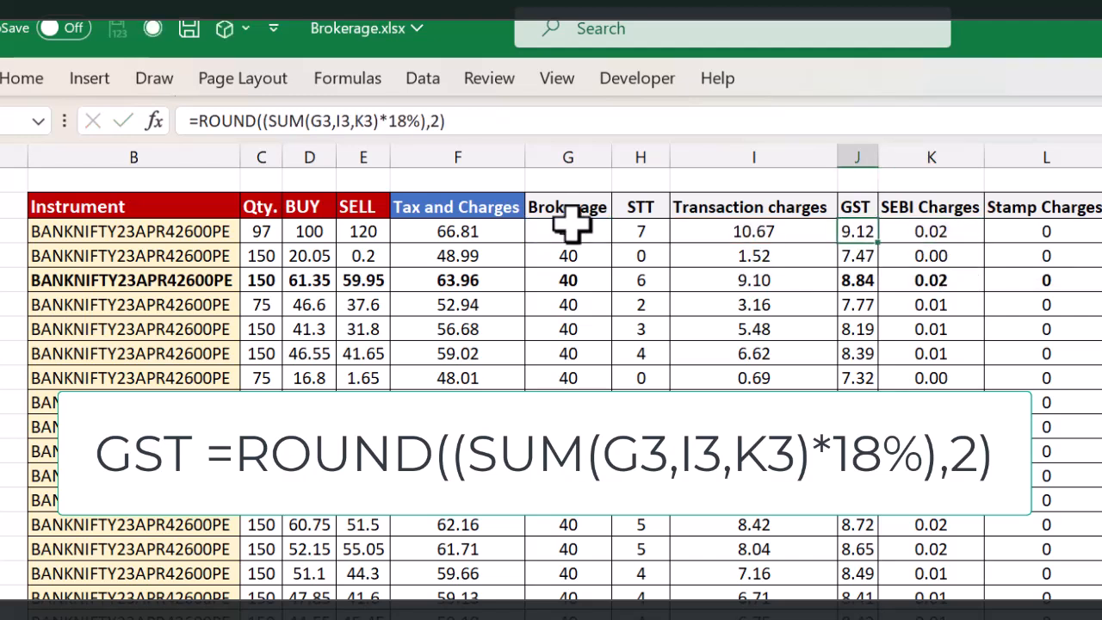
Step: Examine the first trade's SEBI Charges formula in K3, highlighting its SUM(D3:E3)*C3 part, and leave it without editing
key(Right)
click(408, 129)
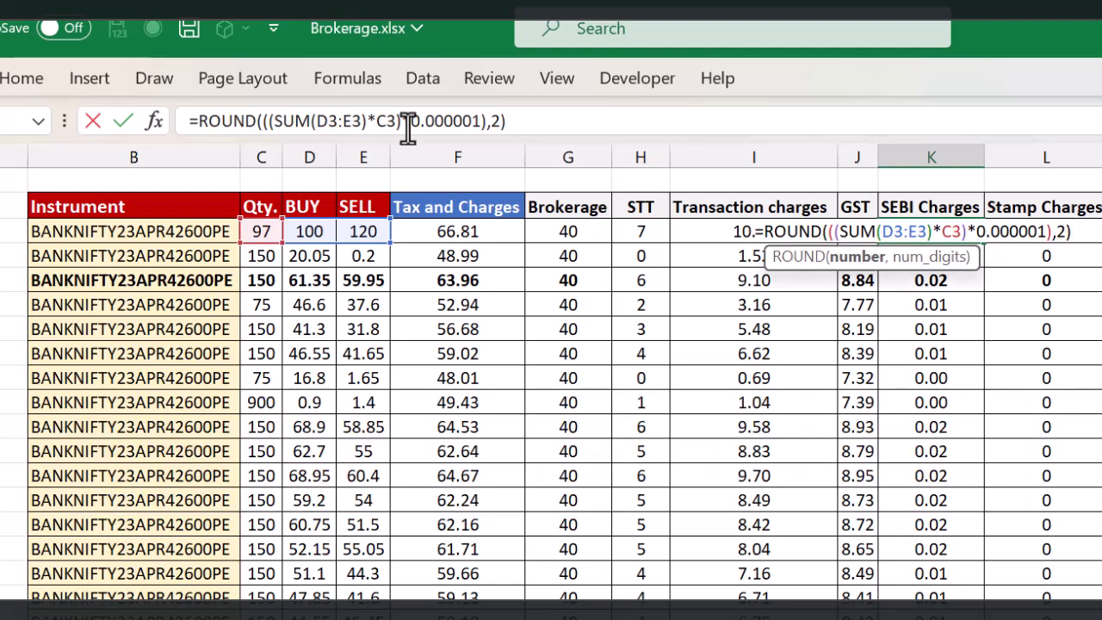
key(shift+Left)
key(shift+Left)
key(shift+Left)
key(shift+Left)
key(shift+Left)
key(shift+Left)
key(shift+Left)
key(shift+Left)
key(shift+Left)
key(shift+Left)
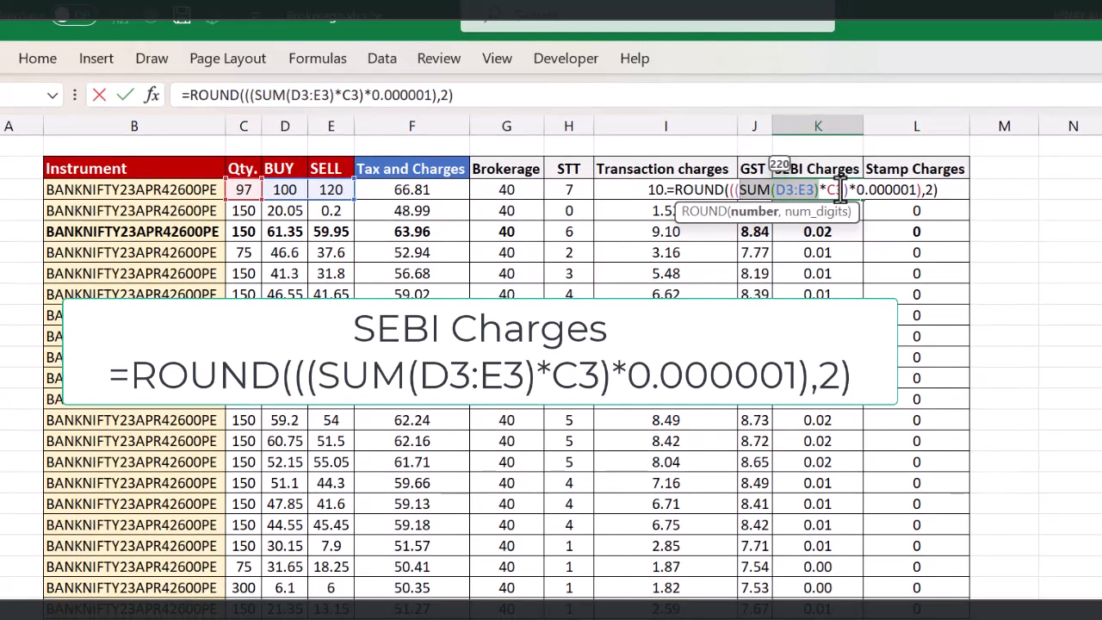
drag(848, 191, 736, 185)
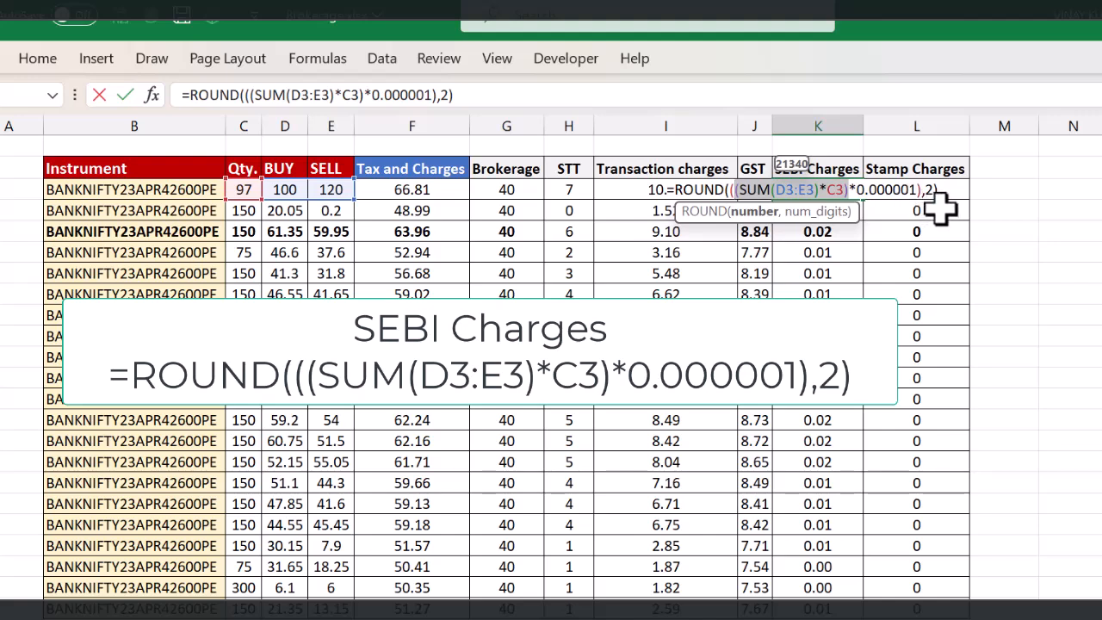
click(925, 191)
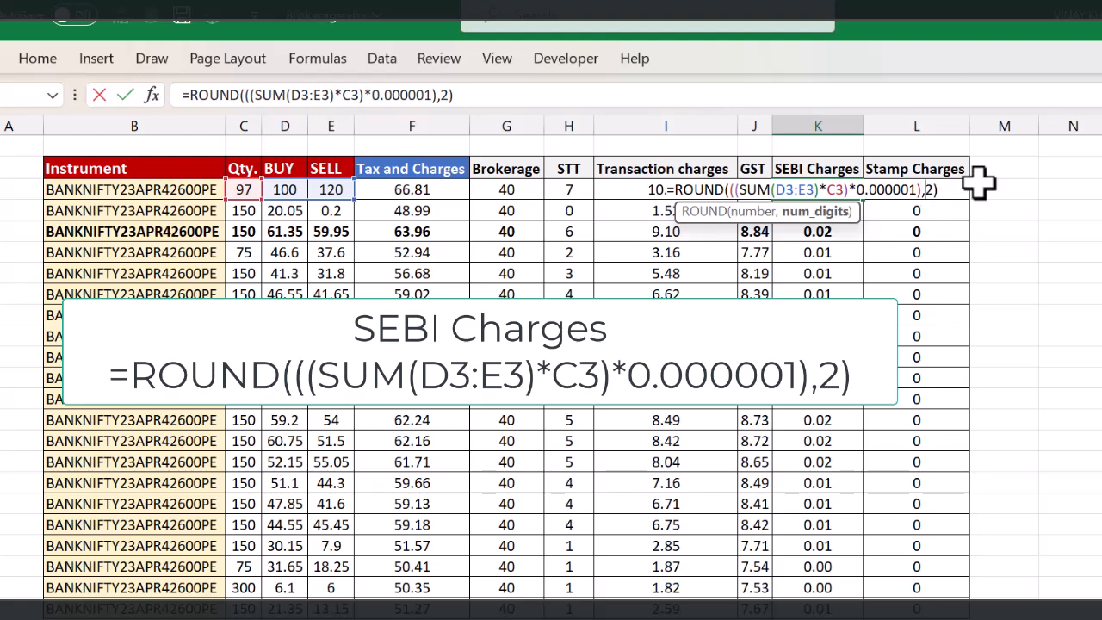
key(Escape)
Step: Open the first trade's Stamp Charges formula in L3 and highlight D3, C3 and their product
key(Left)
key(Right)
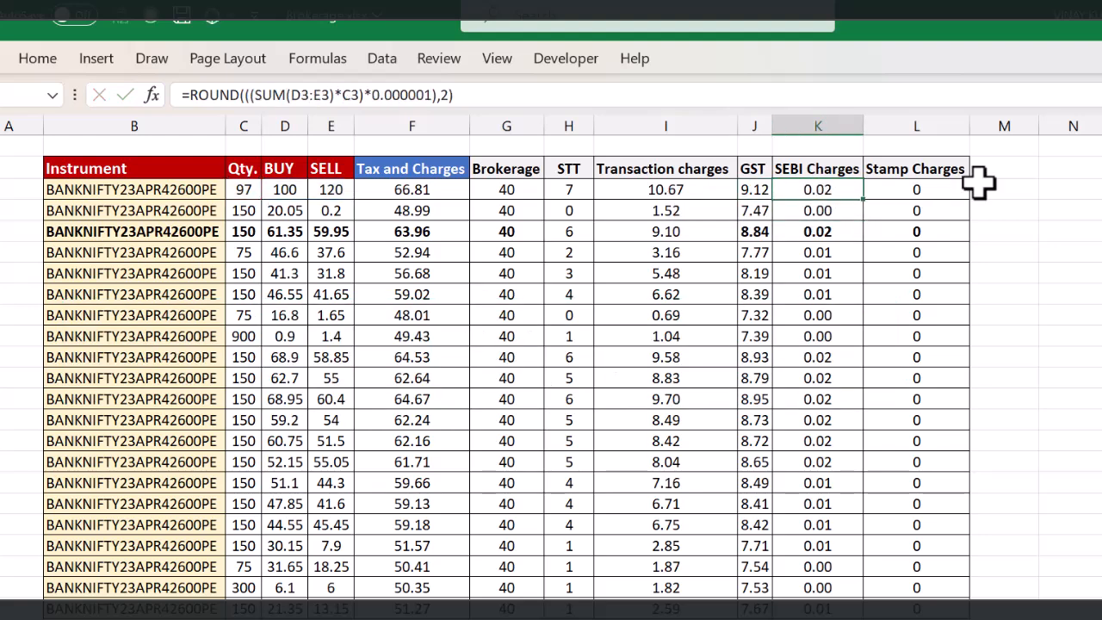
key(Right)
key(F2)
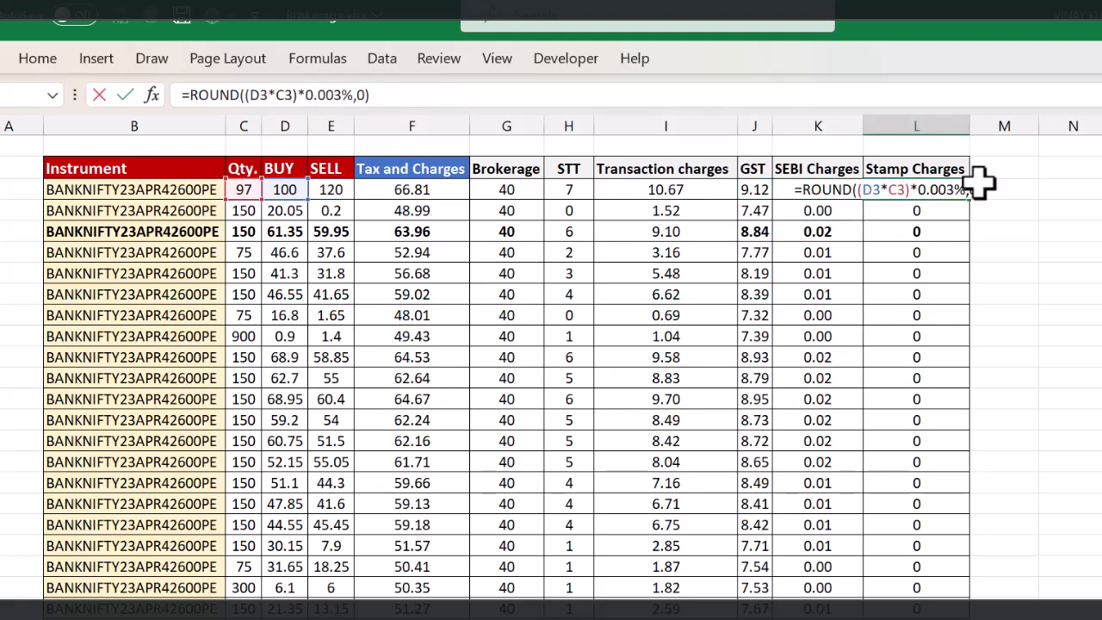
key(Left)
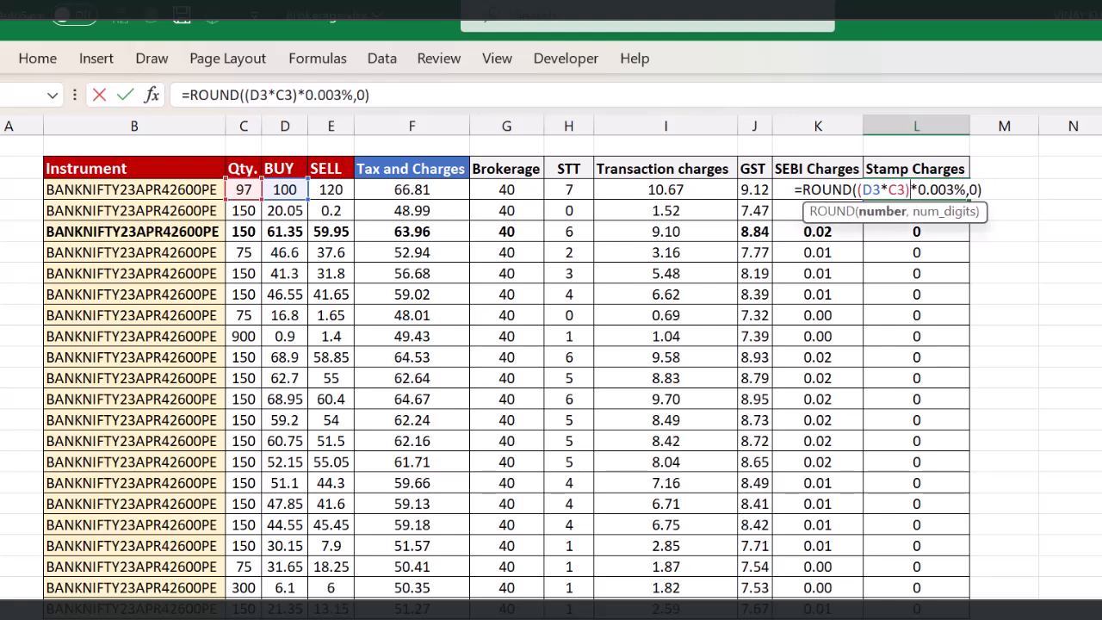
key(shift+Right)
key(shift+Right)
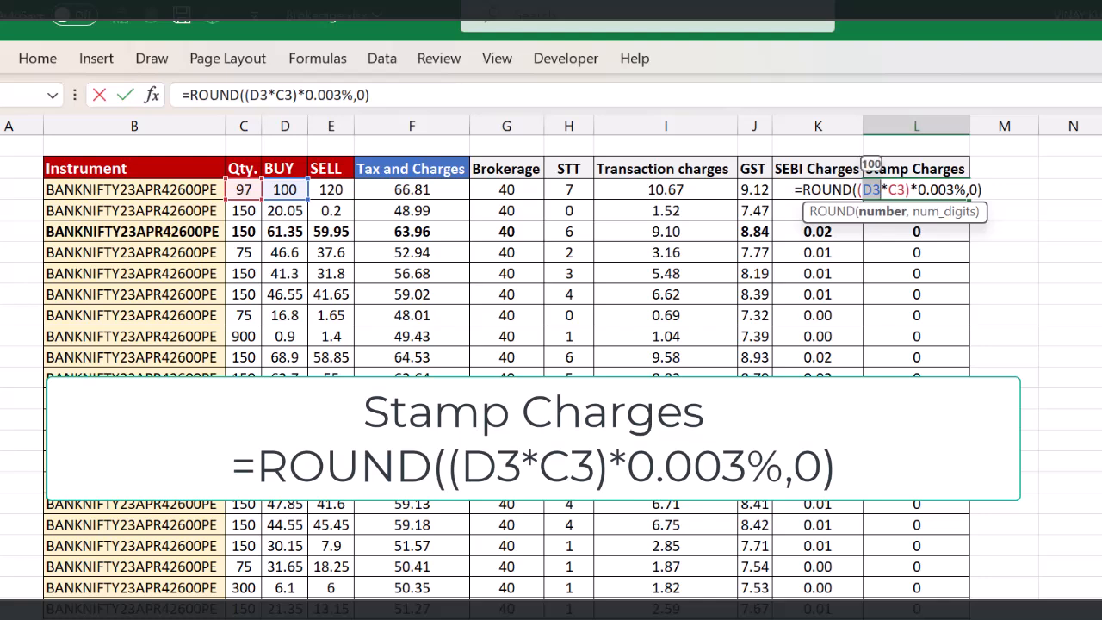
key(Right)
key(shift+Right)
key(shift+Right)
key(Right)
key(shift+Left)
key(shift+Left)
key(shift+Left)
key(shift+Left)
key(shift+Left)
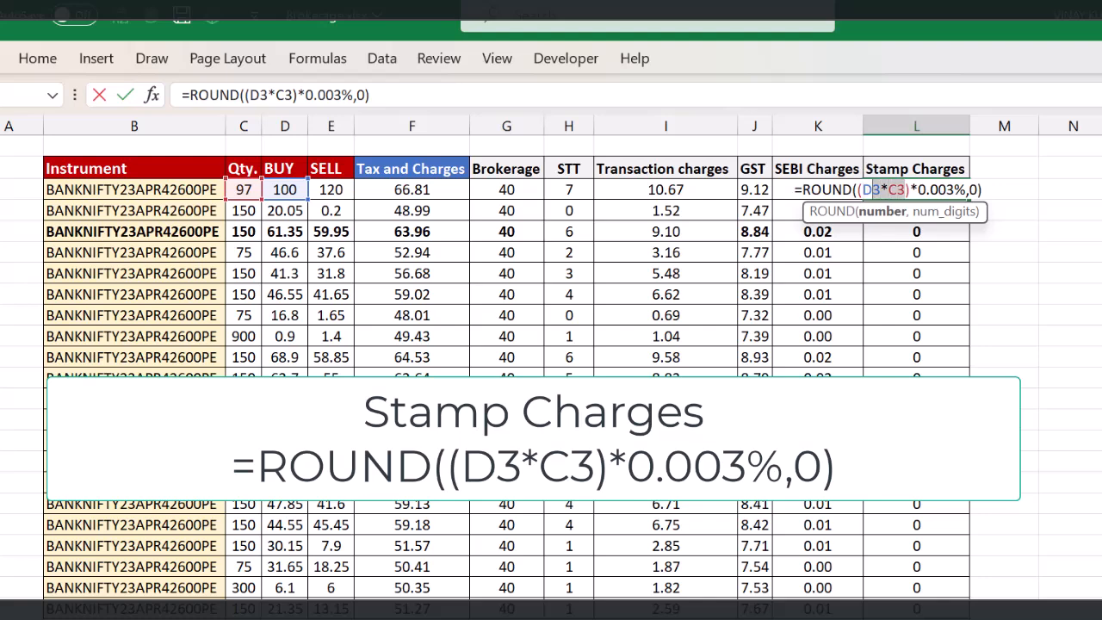
key(shift+Left)
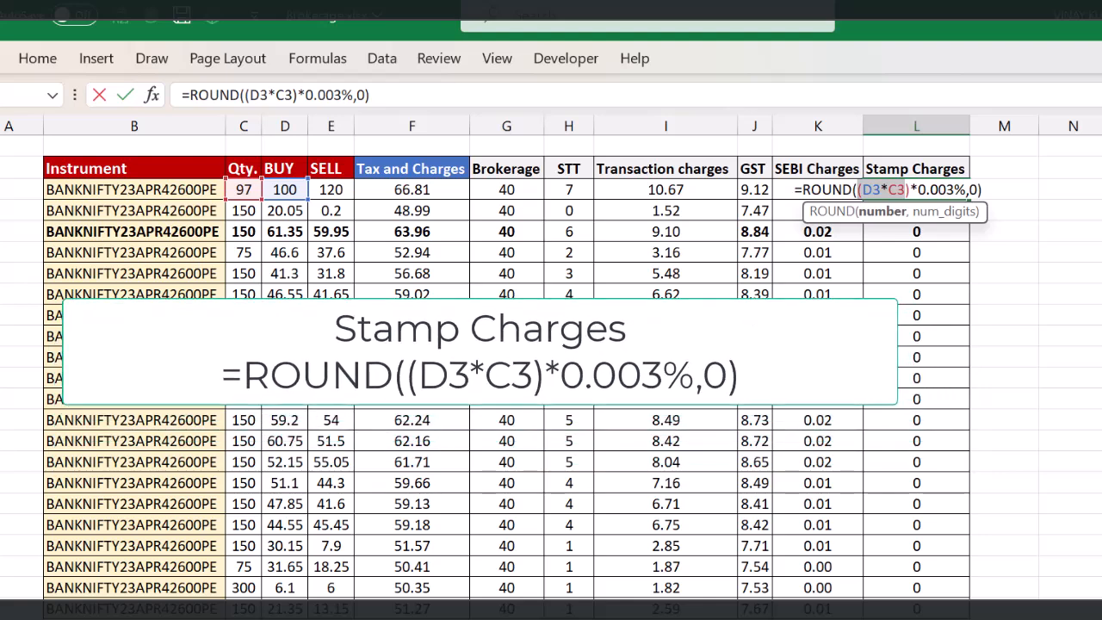
Step: Highlight the 0.003% rate in the first trade's Stamp Charges formula and close the formula
key(Right)
key(shift+Right)
key(shift+Right)
key(shift+Right)
key(shift+Right)
key(shift+Right)
key(shift+Right)
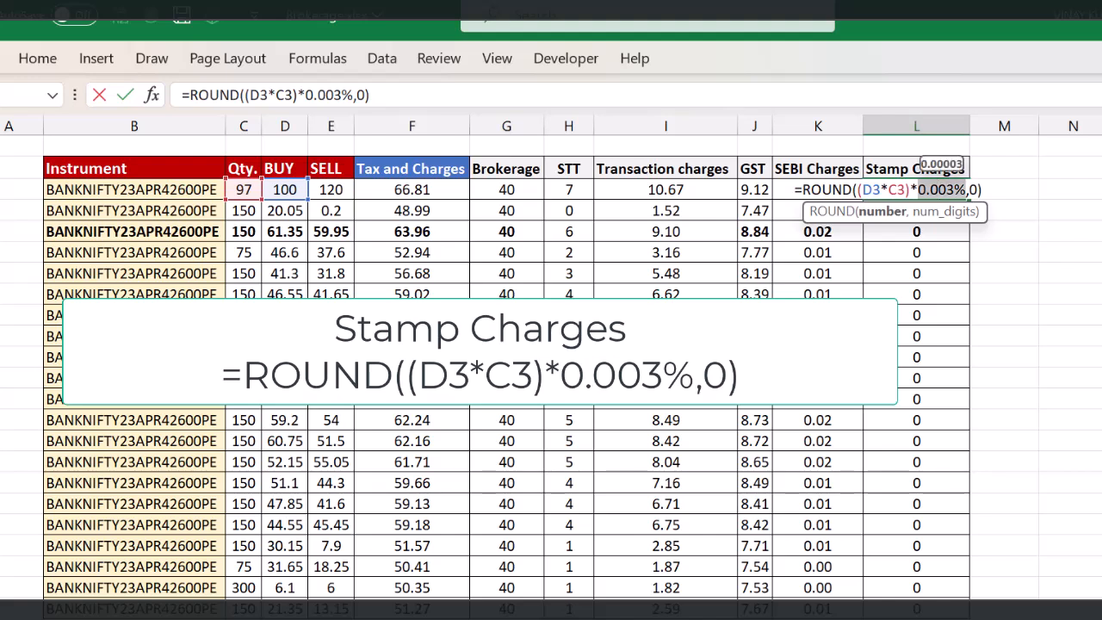
key(Return)
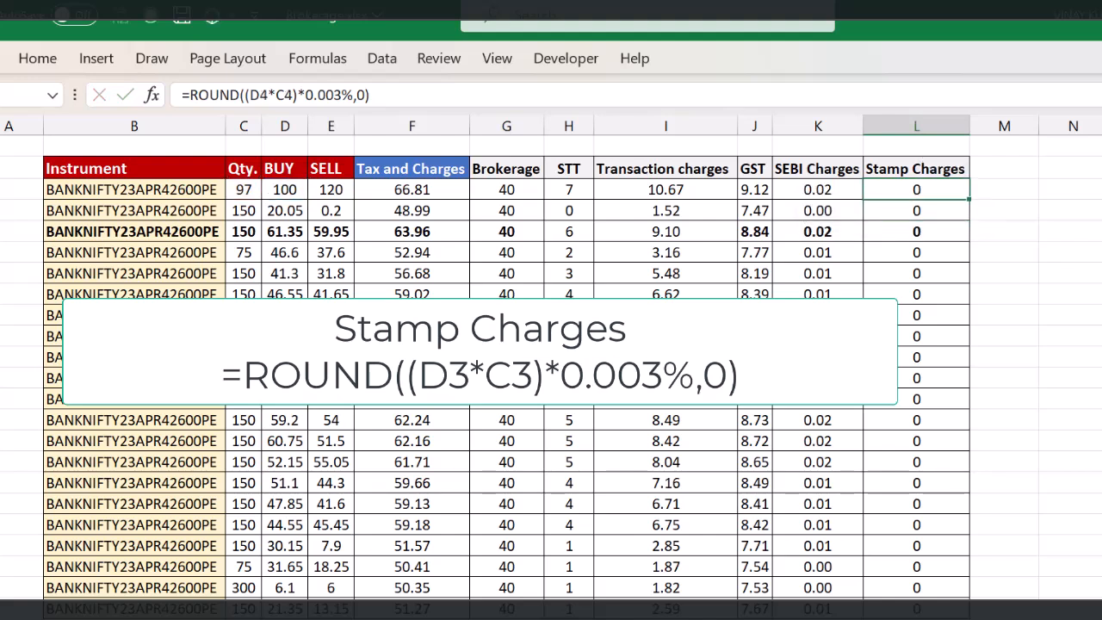
Step: Select all individual charges of the first trade, from Stamp Charges back to Brokerage
key(Up)
key(Left)
key(Left)
key(Right)
key(Right)
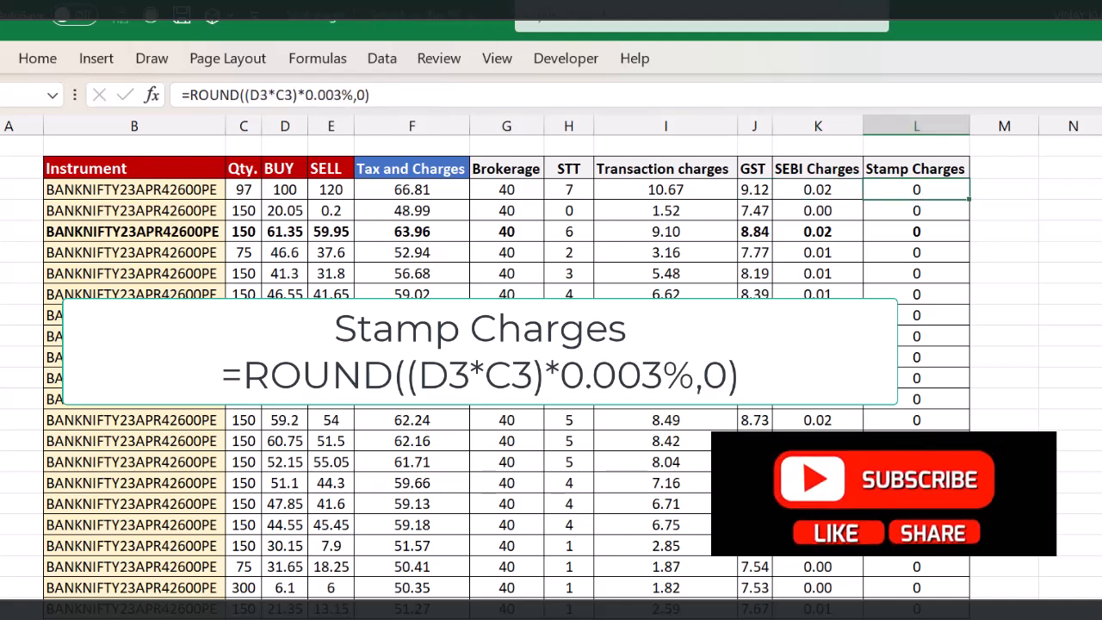
key(shift+Left)
key(shift+Left)
key(shift+Left)
key(shift+Left)
key(shift+Left)
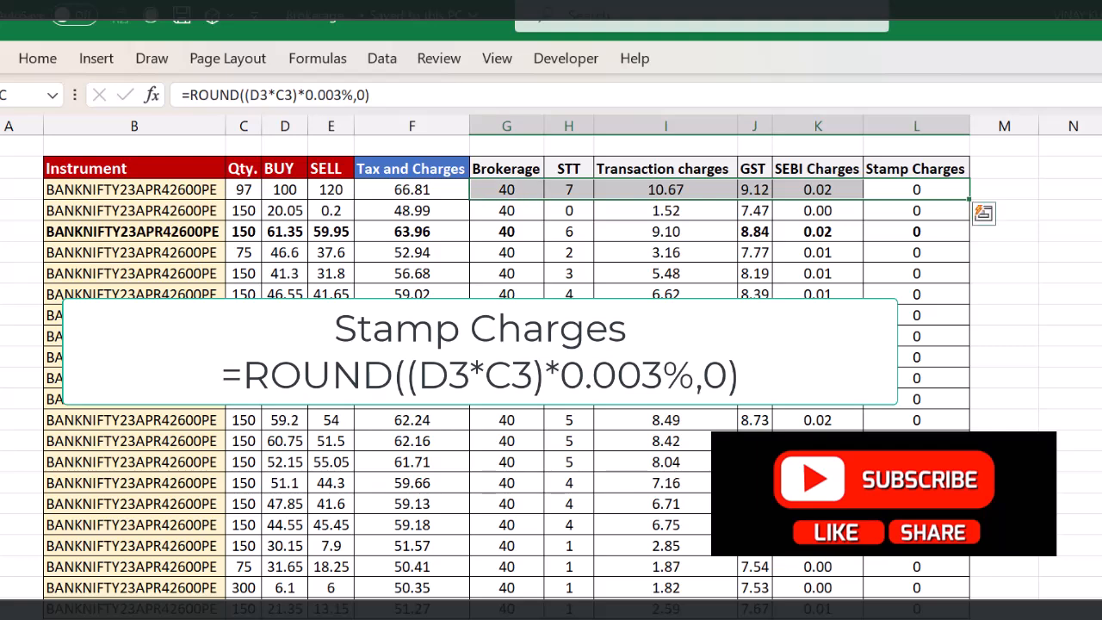
Step: Look at the first trade's brokerage and its sell and buy prices, ending on the Tax and Charges values
key(Left)
key(Left)
key(Left)
key(Left)
key(Left)
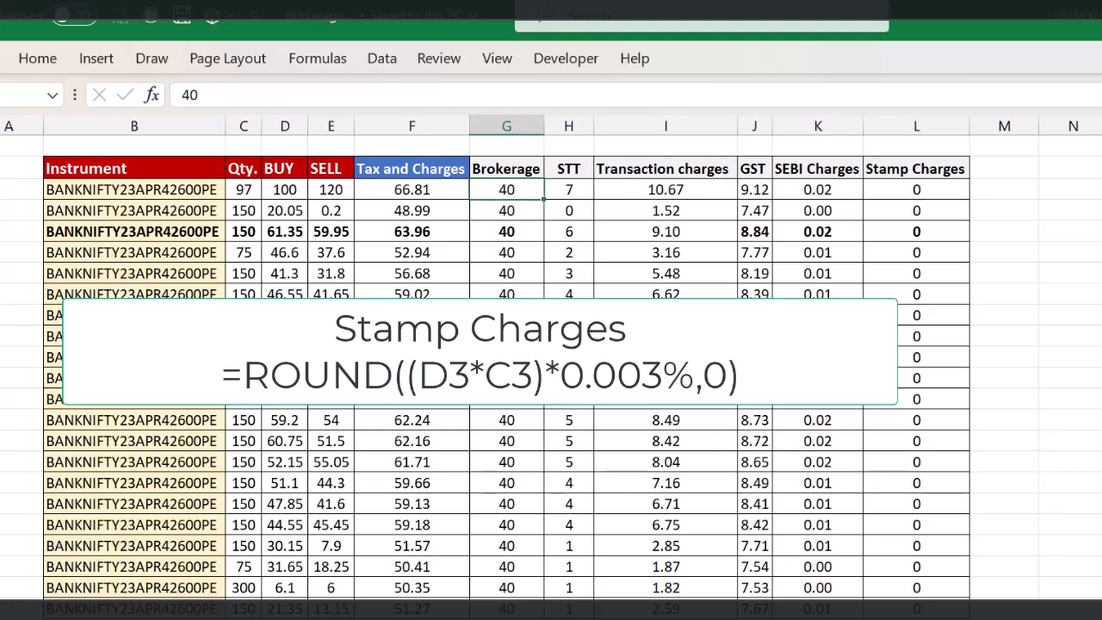
key(Right)
key(Left)
key(Left)
key(Left)
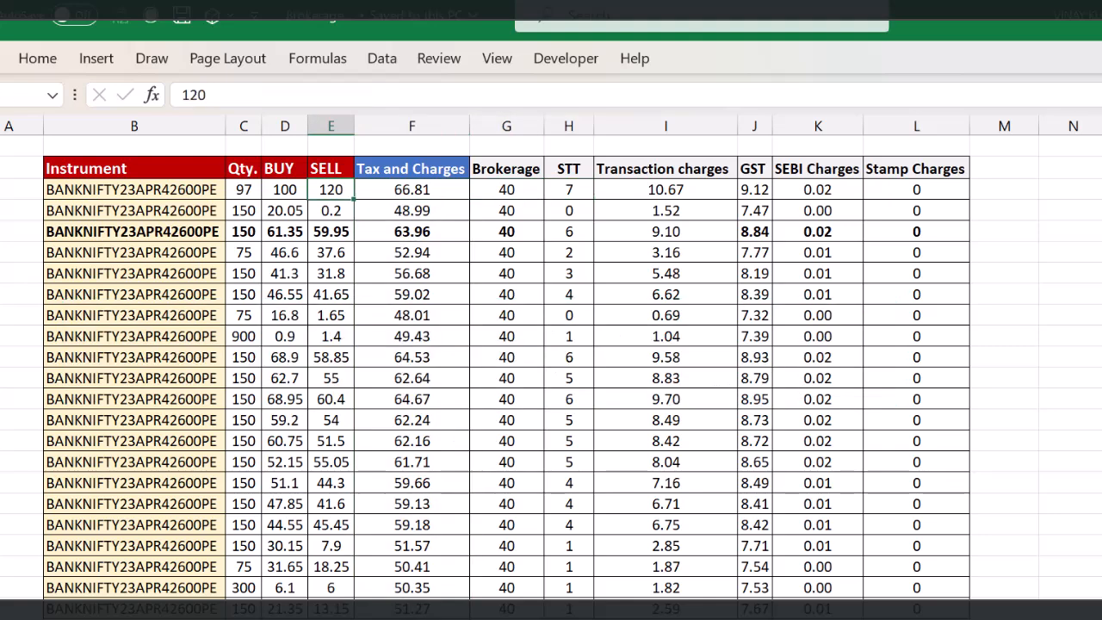
key(Left)
key(Right)
key(Right)
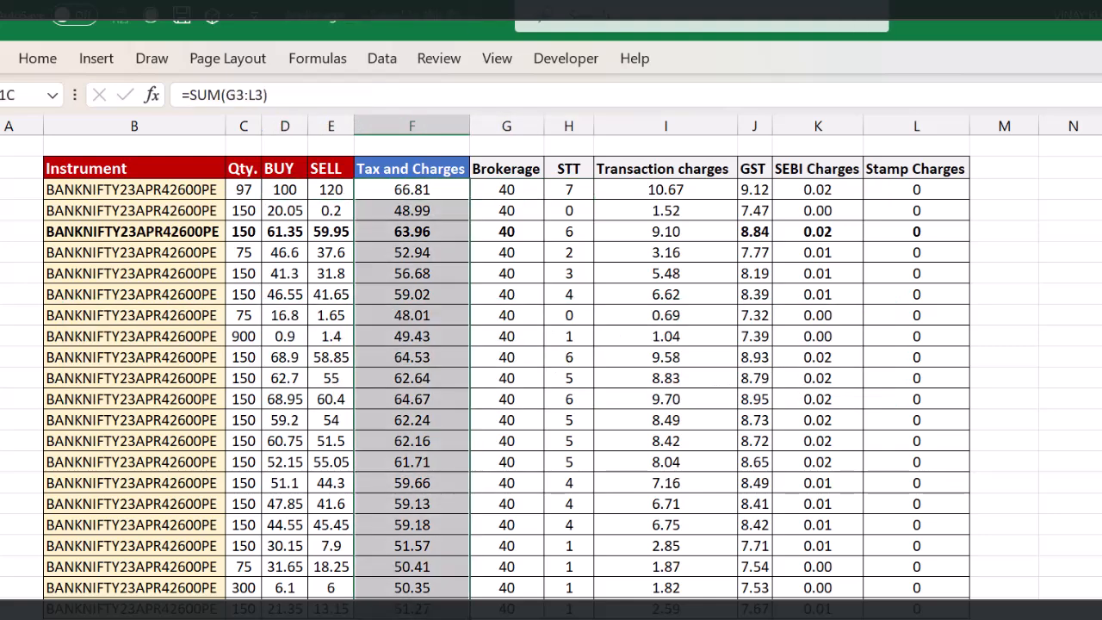
Step: Go across the first trade's charge columns once more and return to its trade values
key(Right)
key(Right)
key(Right)
key(Right)
key(Right)
key(Right)
key(Left)
key(Left)
key(Left)
key(Left)
key(Left)
key(Left)
key(Left)
key(Left)
Step: Switch to the Zerodha brokerage calculator in Chrome and examine its F&O - Options section
key(alt+Tab)
key(alt+Tab)
key(alt+Tab)
key(alt+Tab)
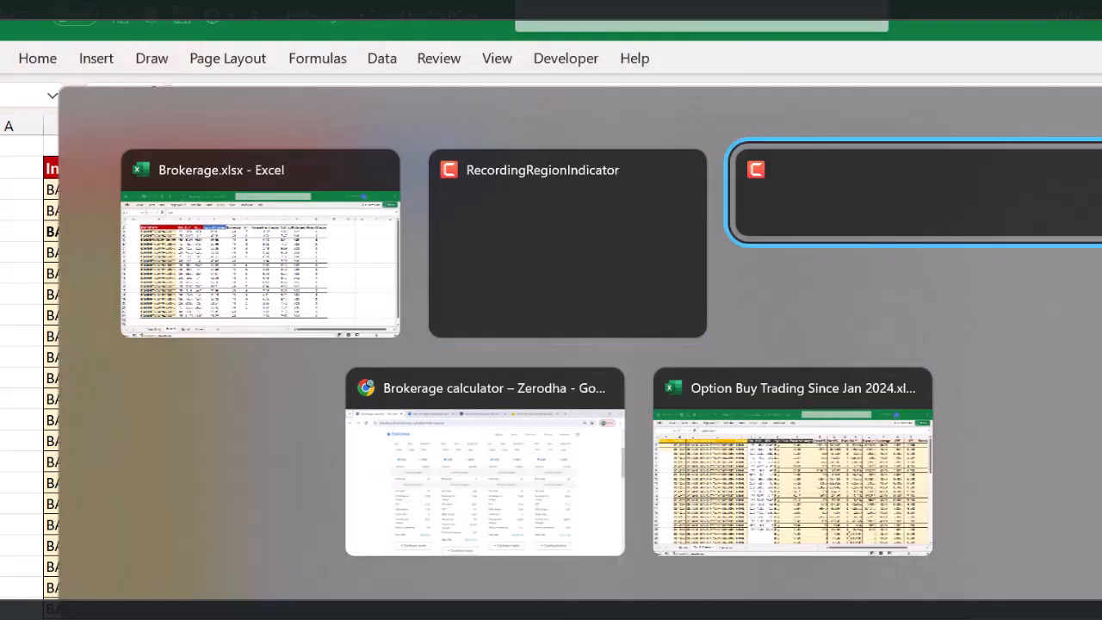
key(alt+shift+Tab)
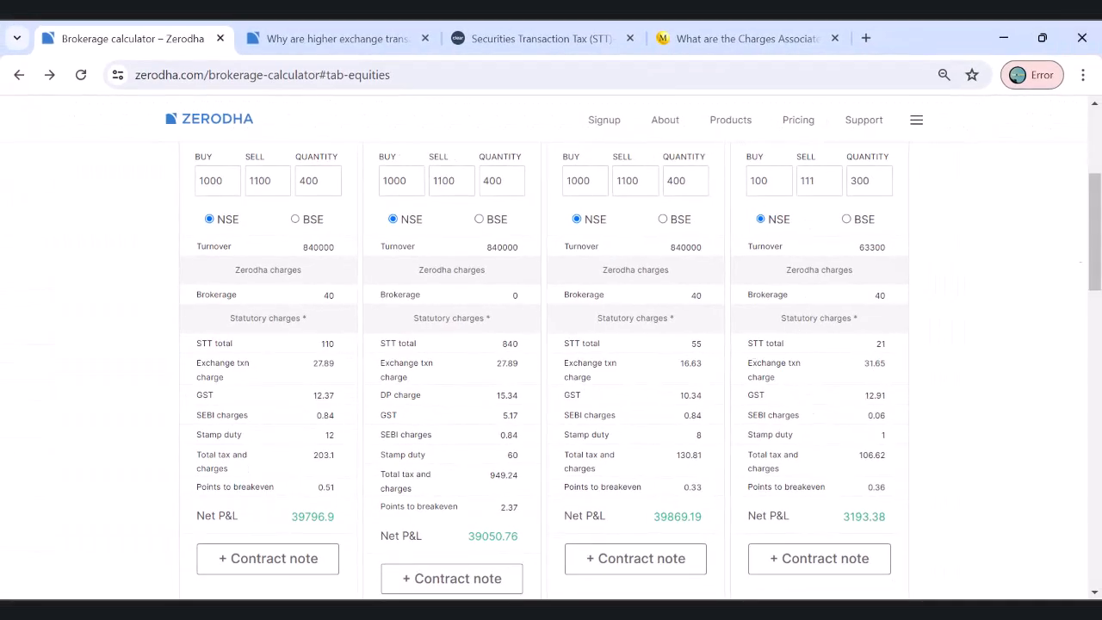
drag(1092, 279, 1094, 222)
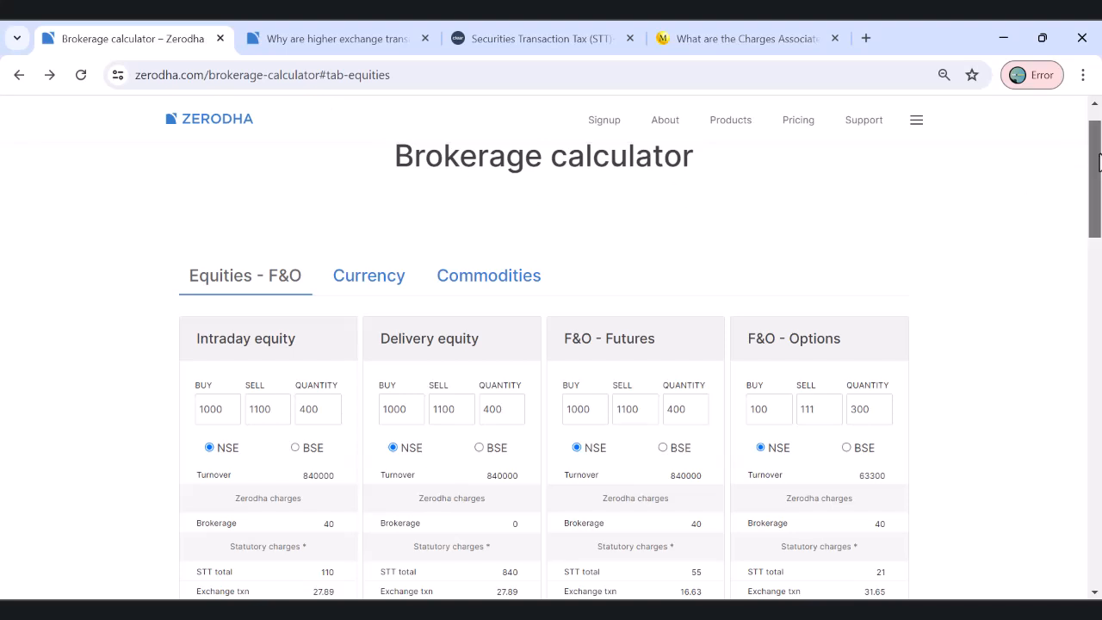
drag(1094, 164, 1097, 171)
drag(747, 307, 844, 307)
drag(1094, 185, 1094, 293)
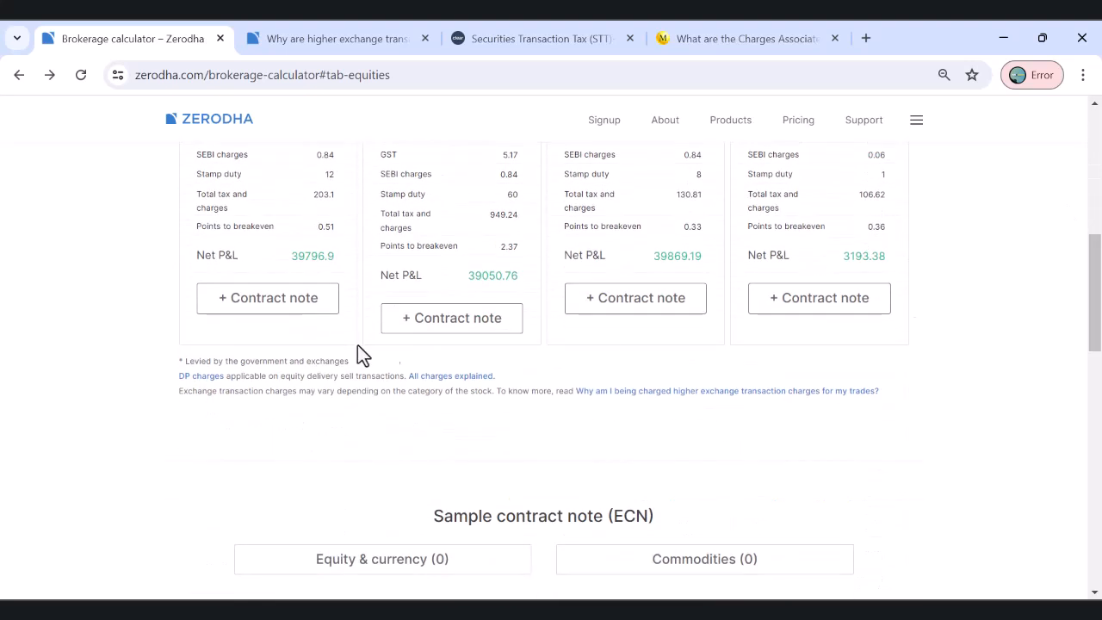
Step: Open the "All charges explained" page and highlight the F&O - Options STT rate for options that are bought and exercised
click(436, 377)
drag(1093, 136, 1098, 234)
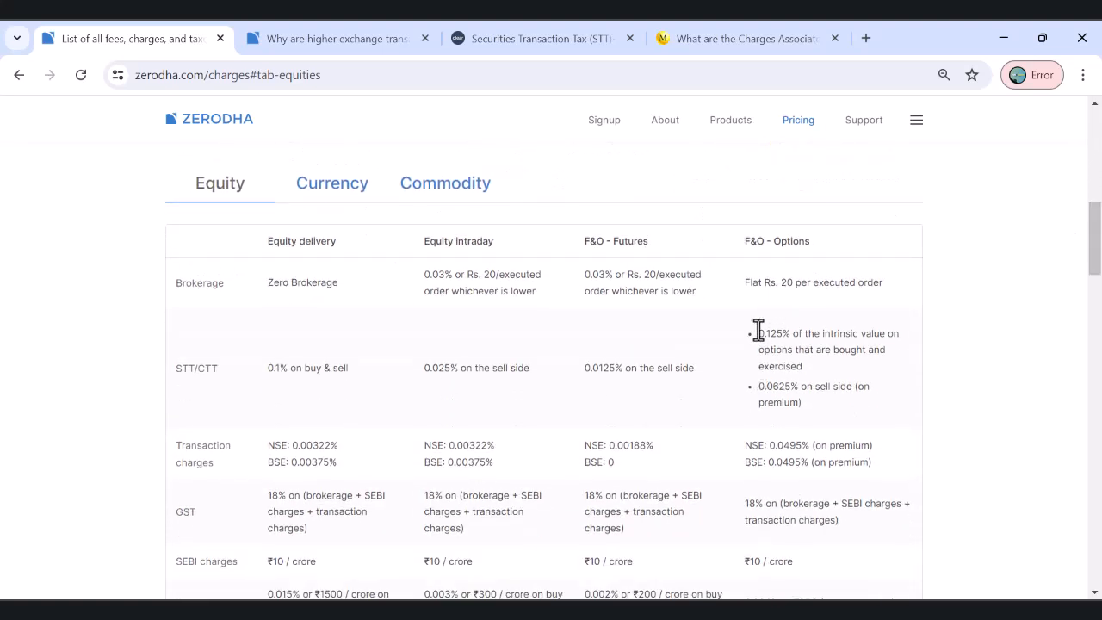
drag(757, 328, 799, 445)
click(850, 400)
drag(819, 379, 757, 335)
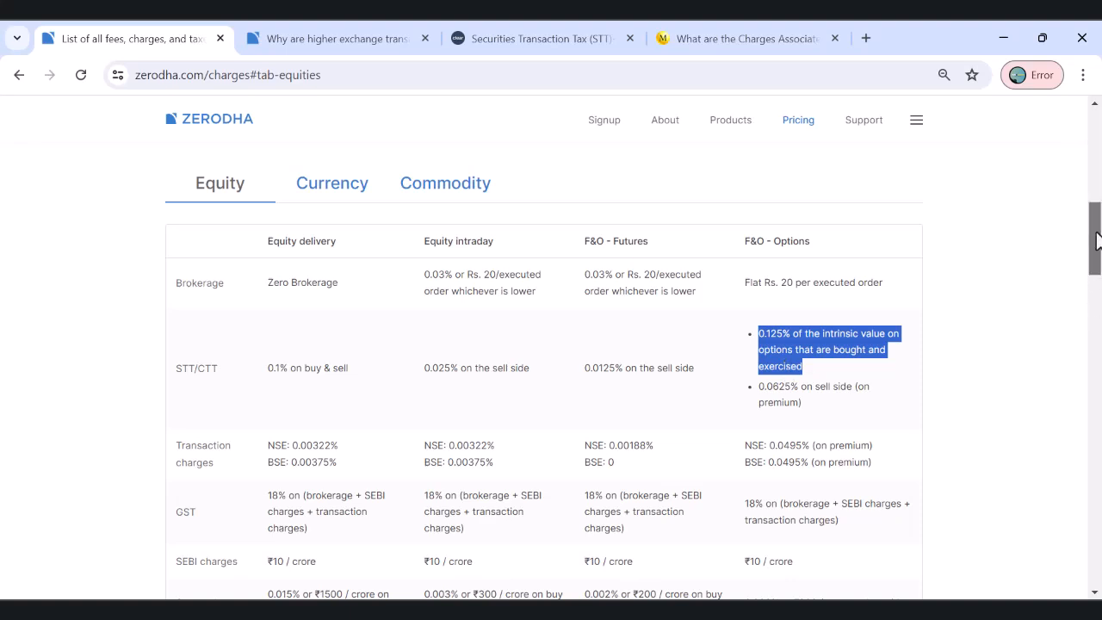
Step: Highlight the F&O - Options STT rate on the sell side and view the remaining charges down to Stamp charges
drag(804, 405, 749, 396)
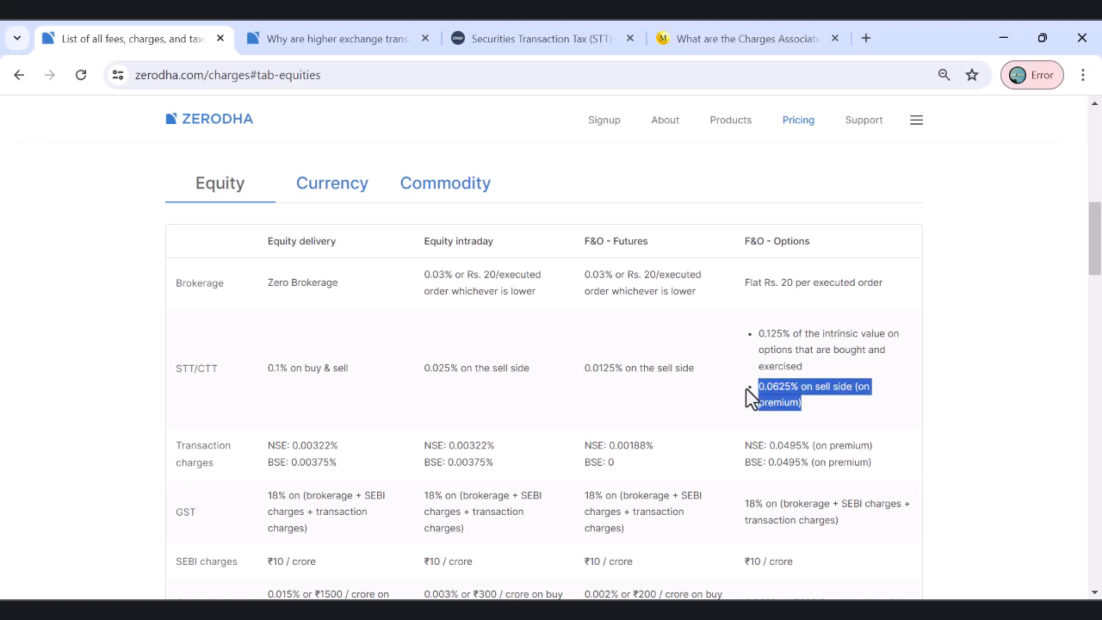
click(844, 407)
drag(1094, 251, 1095, 278)
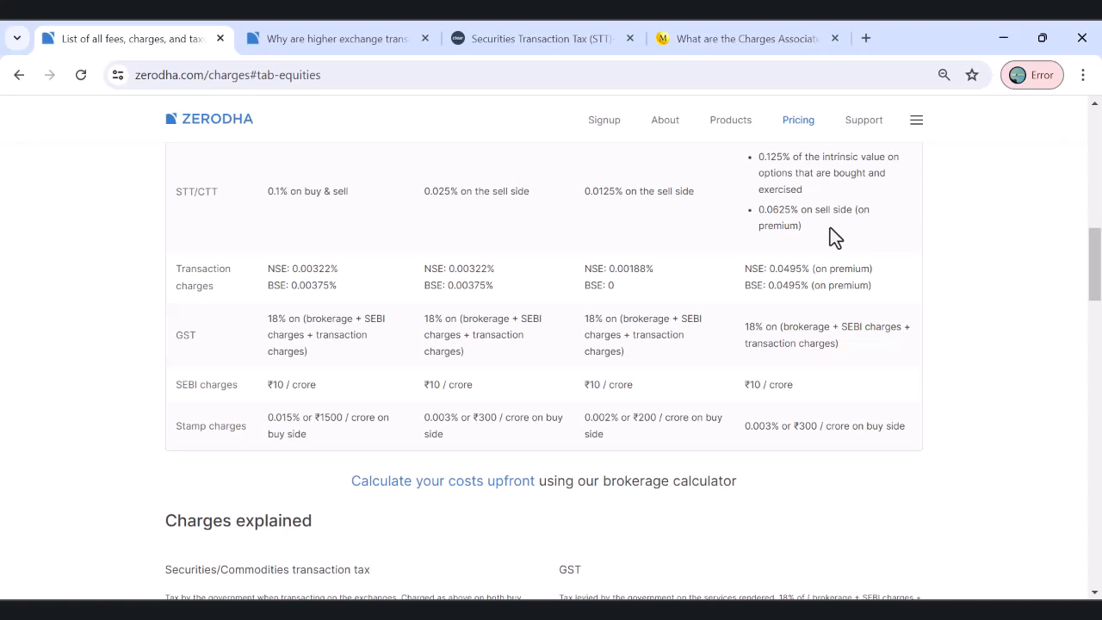
Step: Highlight the F&O - Options NSE transaction charge rate and the GST rule on the charges page
drag(761, 269, 813, 270)
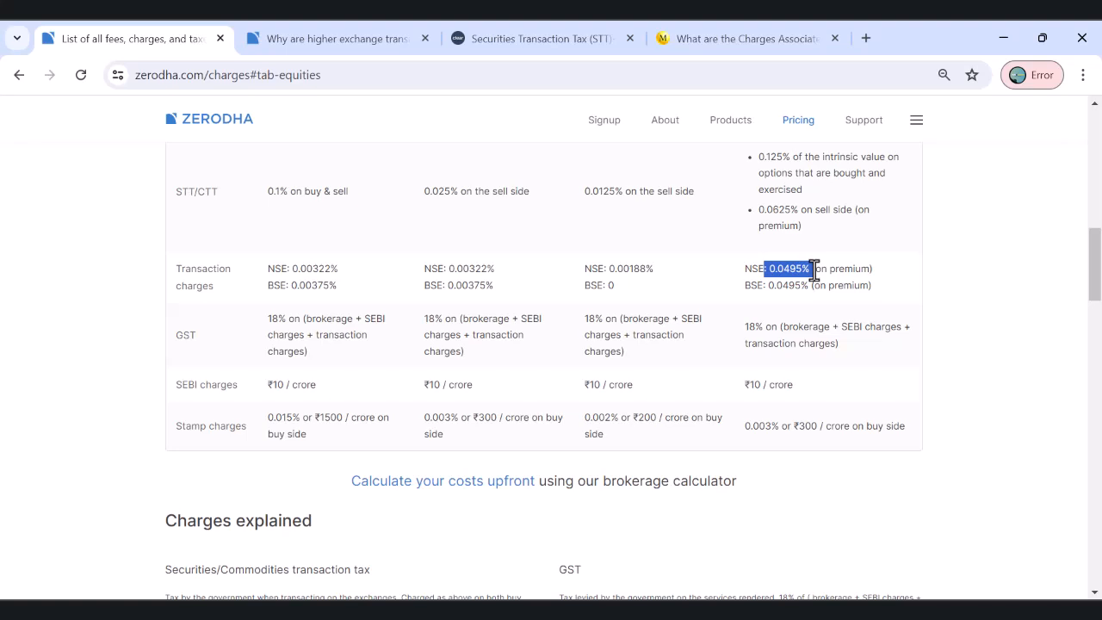
drag(744, 326, 871, 355)
click(995, 318)
drag(1091, 286, 1095, 297)
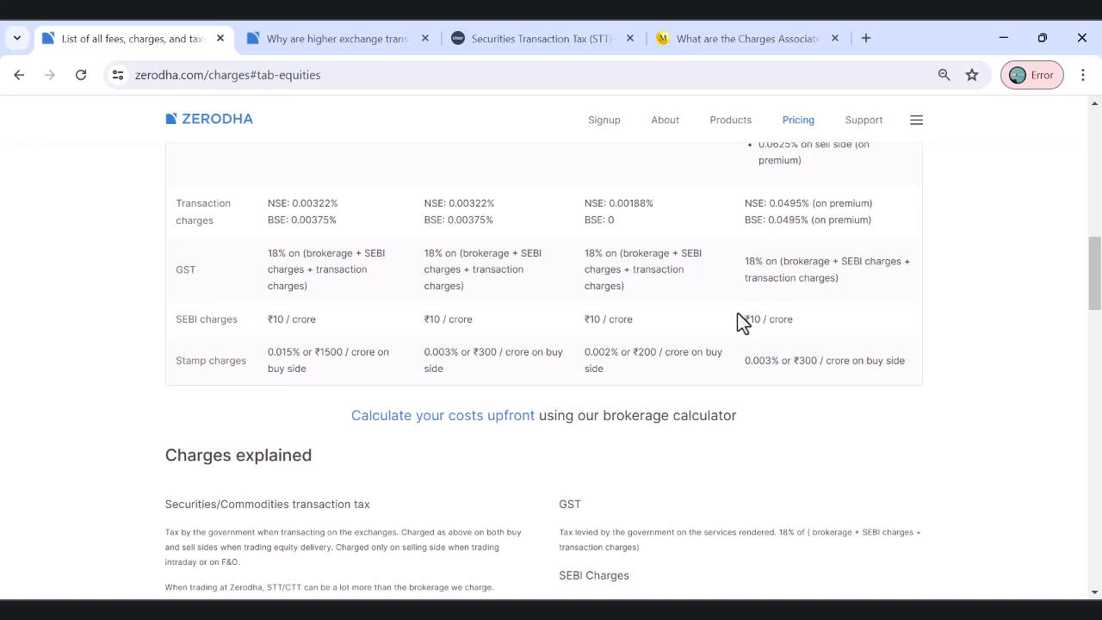
Step: Highlight the F&O - Options SEBI charges and Stamp charges rates on the charges page
drag(741, 321, 821, 330)
drag(740, 364, 775, 362)
drag(898, 374, 775, 366)
click(776, 365)
Step: Open Zerodha's brokerage calculator and copy the row 5 buy price, 61.35, from the Excel sheet into the F&O - Options buy value
click(402, 419)
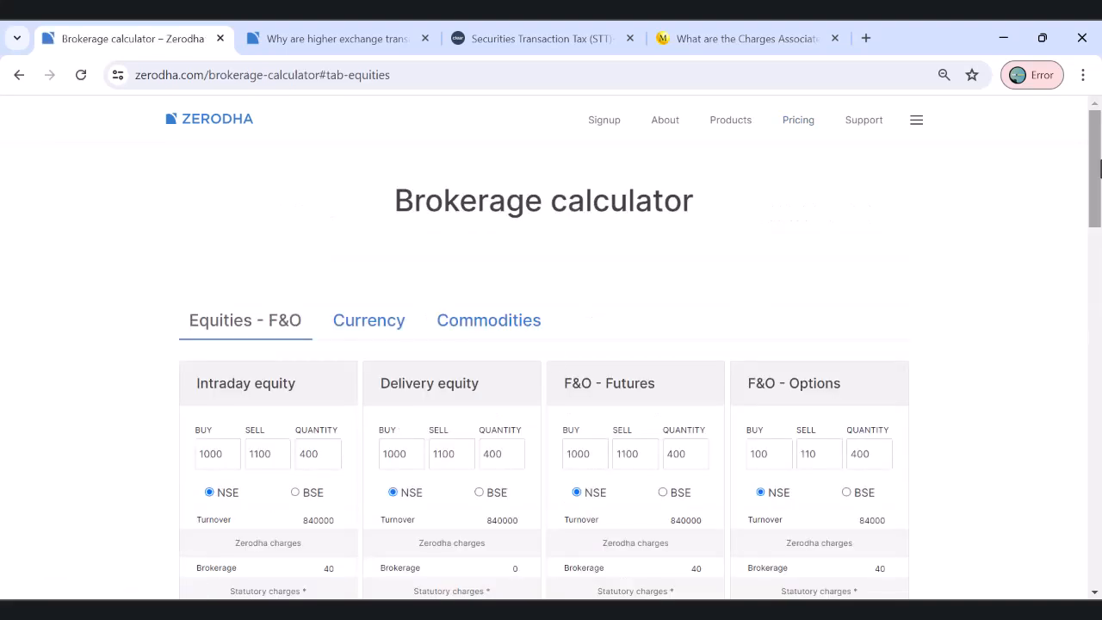
scroll(970, 230, down, 3)
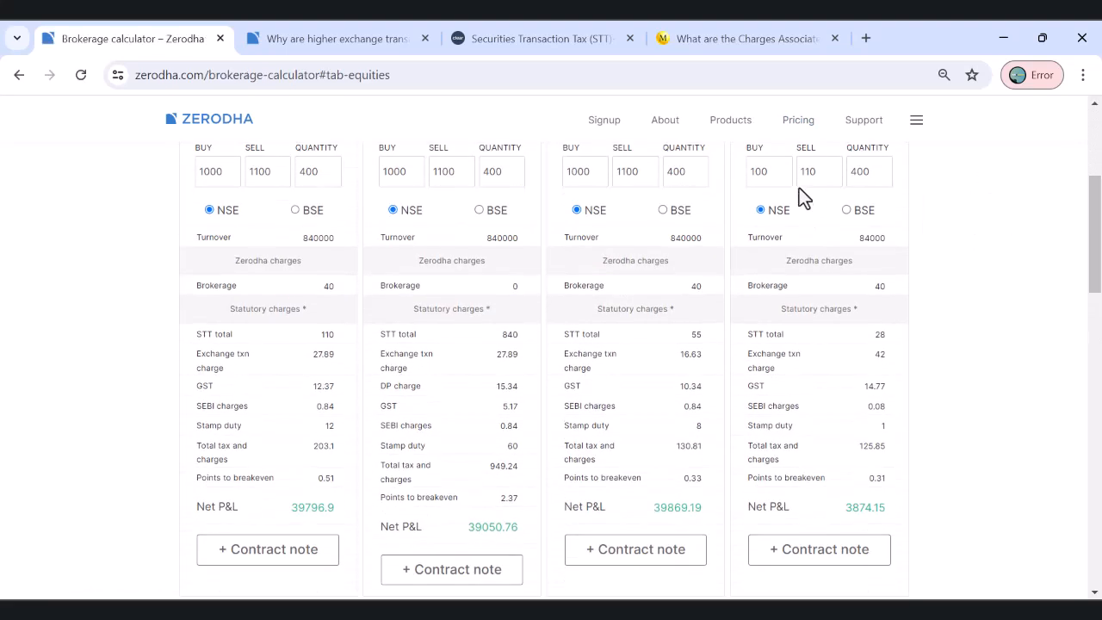
double_click(777, 172)
key(alt+Tab)
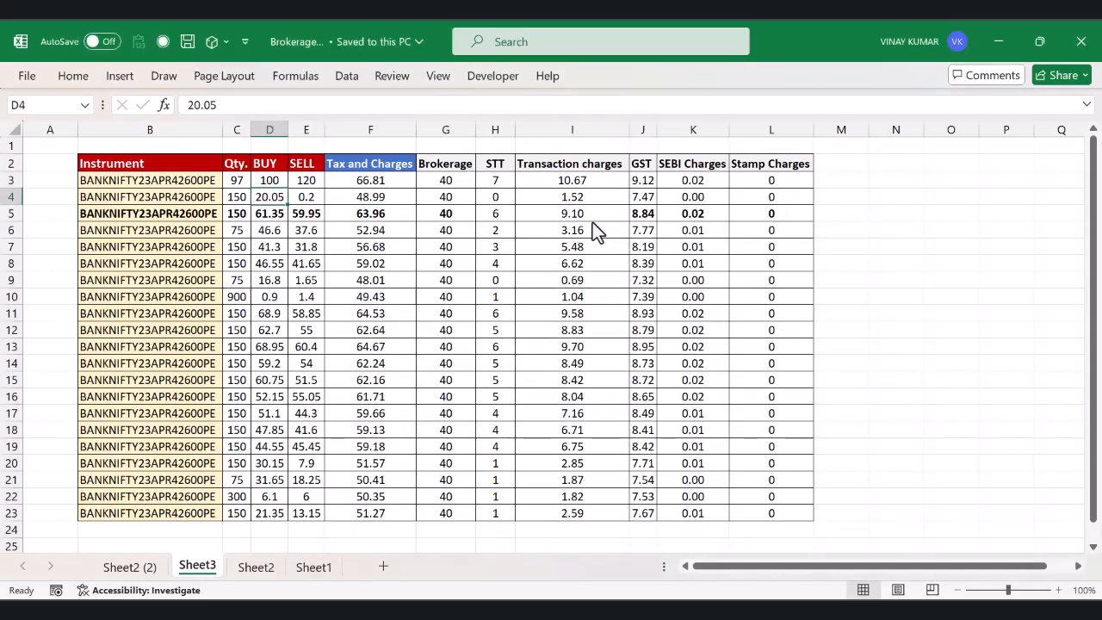
key(Down)
key(Left)
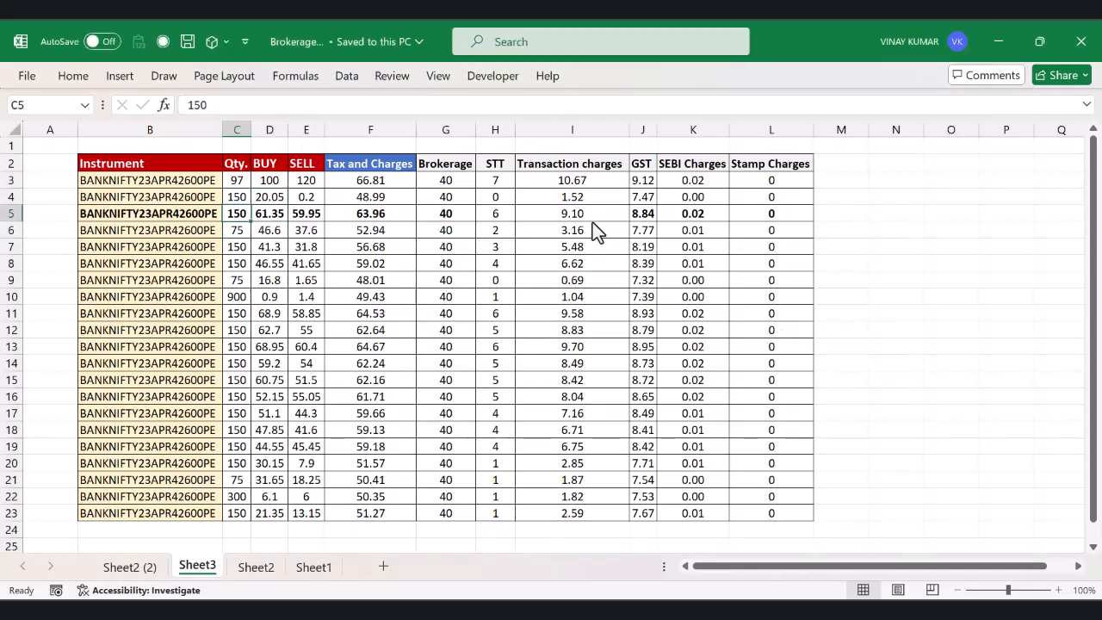
key(Right)
key(ctrl+c)
key(alt+Tab)
key(ctrl+v)
key(Tab)
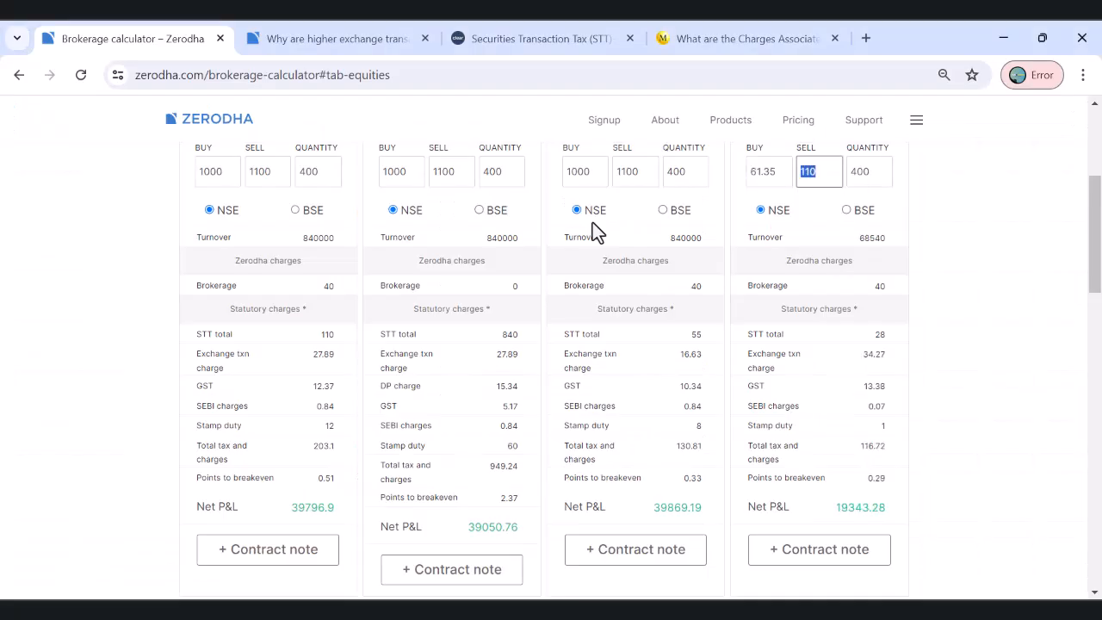
Step: Copy the row 5 sell price, 59.95, from Excel into the F&O - Options sell value
key(alt+Tab)
key(Right)
key(ctrl+c)
key(alt+Tab)
key(ctrl+v)
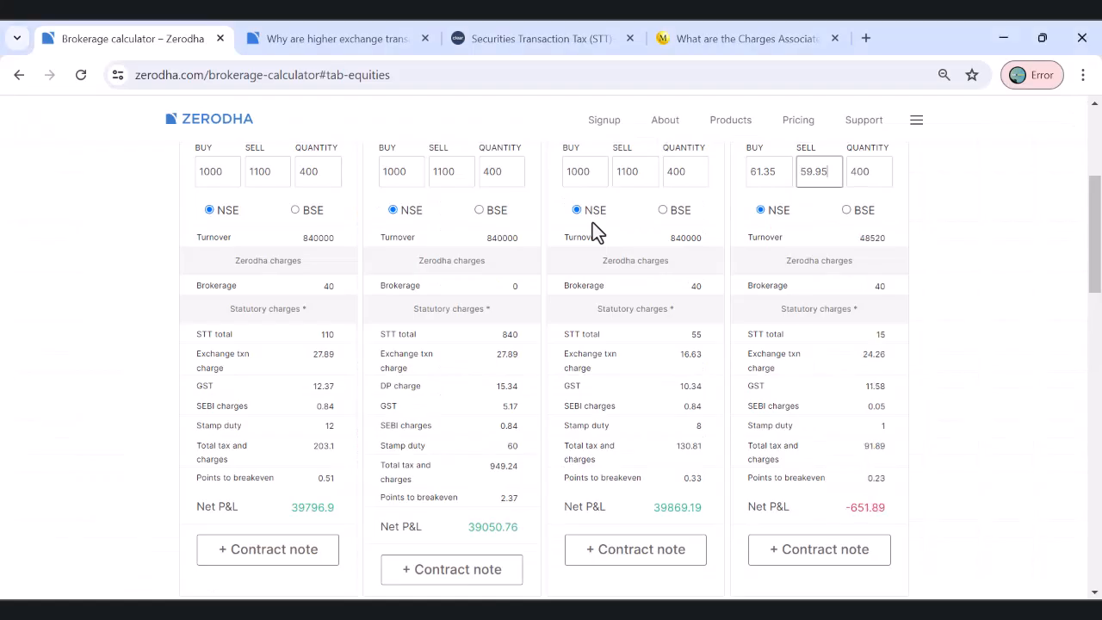
Step: Copy the row 5 quantity, 150, from Excel into the F&O - Options quantity
key(alt+Tab)
key(Left)
key(Left)
key(ctrl+c)
key(alt+Tab)
key(Tab)
key(ctrl+v)
key(Tab)
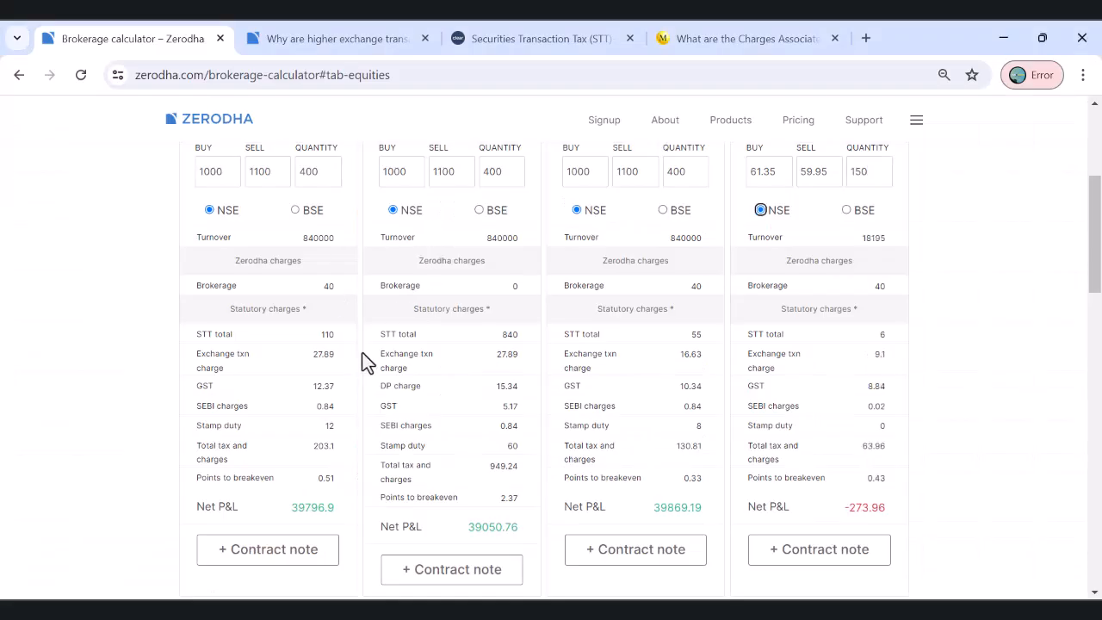
Step: Compare the calculator's total tax and charges for F&O - Options with the row 5 Tax and Charges cell in Excel
double_click(869, 443)
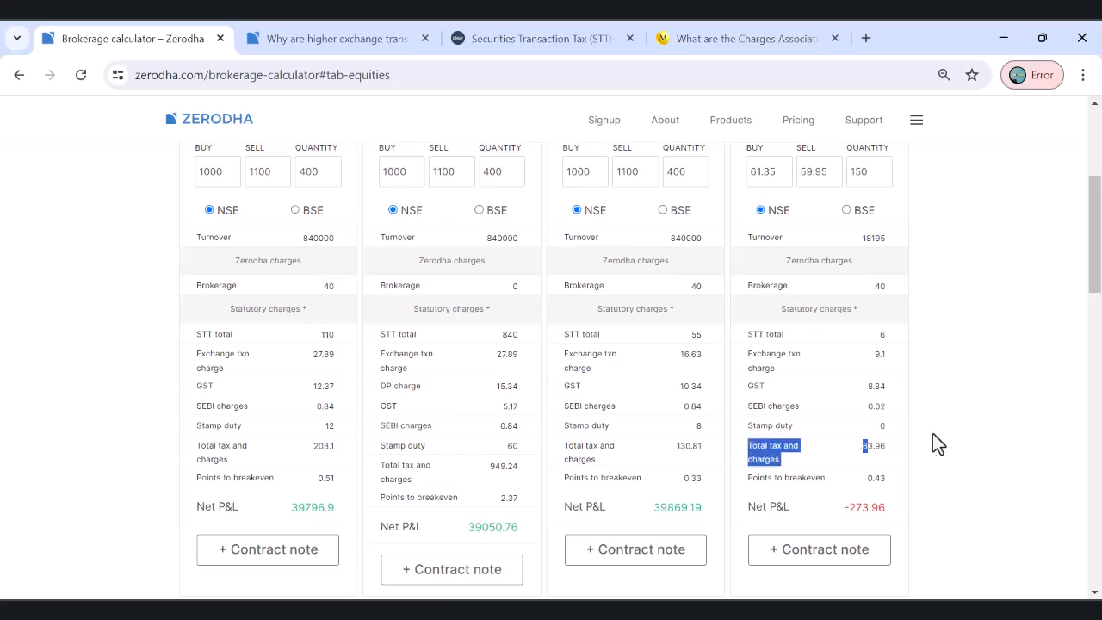
key(alt+Tab)
key(Right)
key(Right)
key(Right)
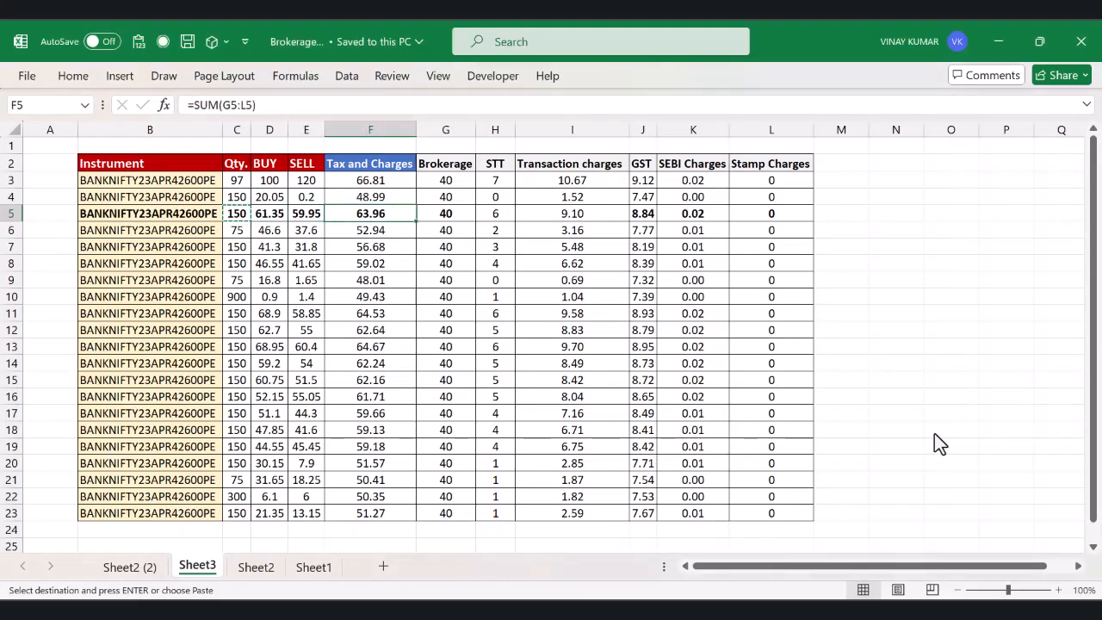
key(alt+Tab)
double_click(877, 453)
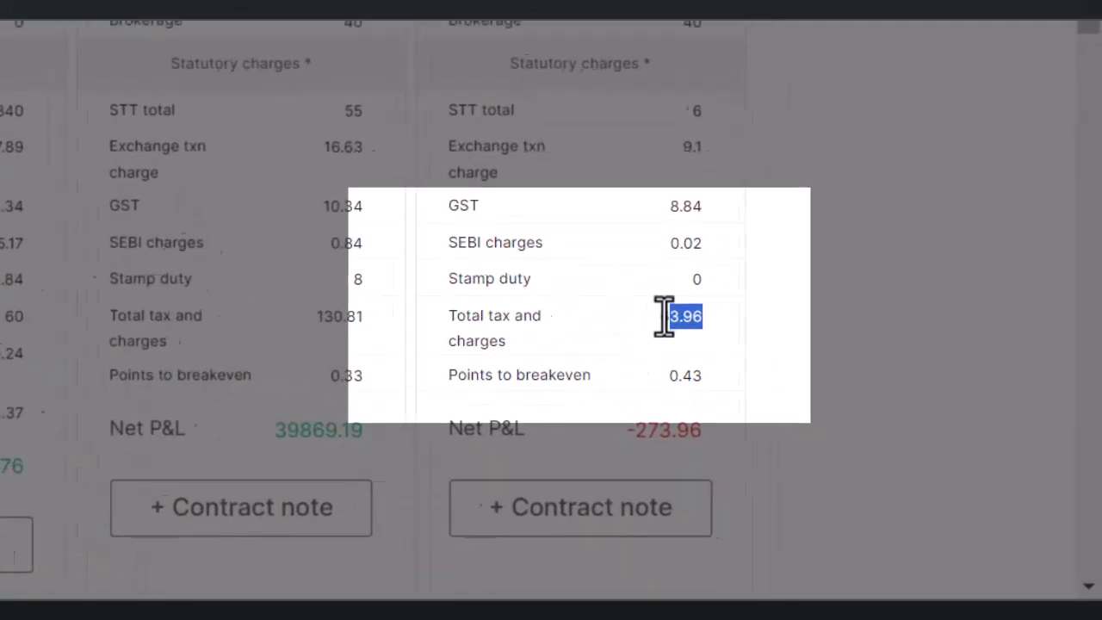
key(alt+Tab)
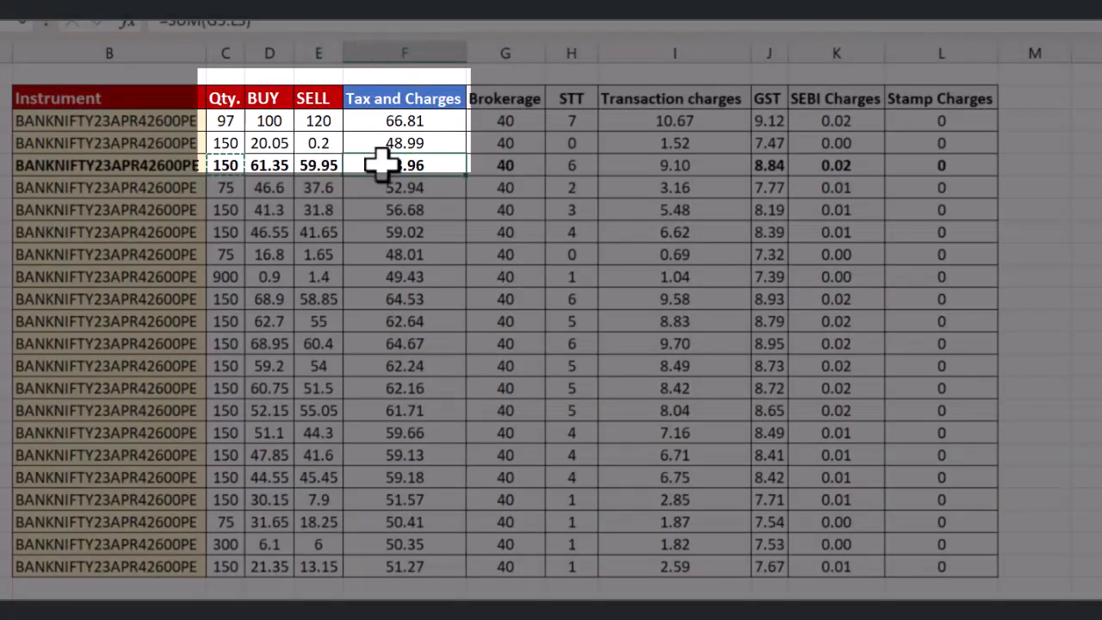
Step: Copy the row 6 buy price, 46.6, from Excel into the calculator's F&O - Options buy value
key(Return)
key(Left)
key(Left)
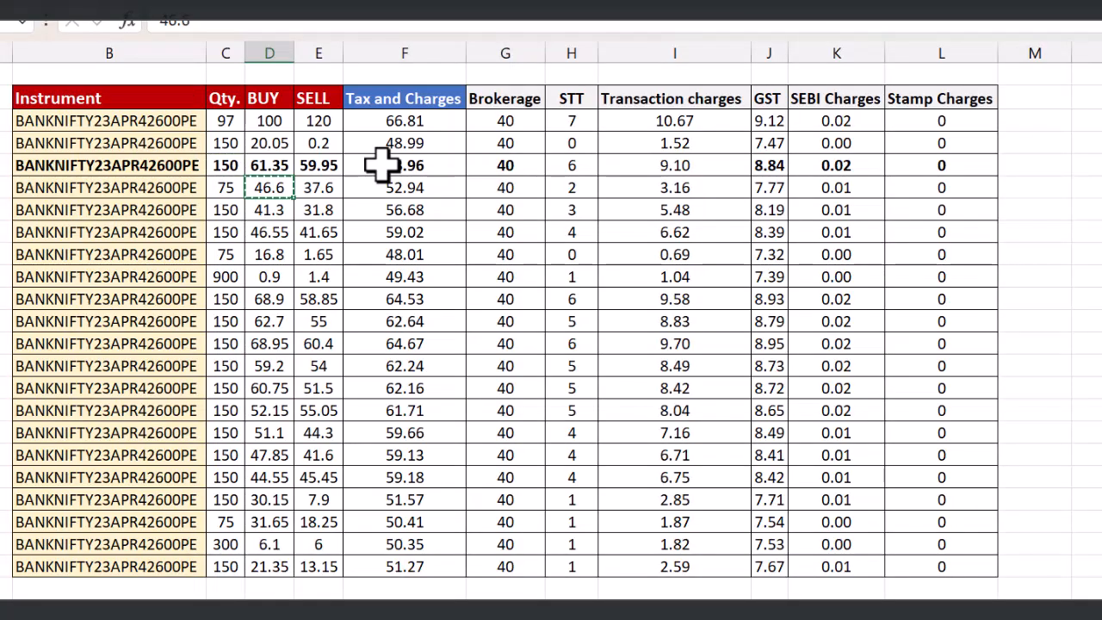
key(alt+Tab)
double_click(950, 111)
key(ctrl+v)
key(Tab)
Step: Copy the row 6 sell price, 37.6, from Excel into the F&O - Options sell value
key(Right)
key(ctrl+c)
key(alt+Tab)
key(ctrl+v)
key(Tab)
Step: Copy the row 6 quantity, 75, from Excel into the F&O - Options quantity
key(alt+Tab)
key(Left)
key(Left)
key(ctrl+c)
key(alt+Tab)
key(ctrl+v)
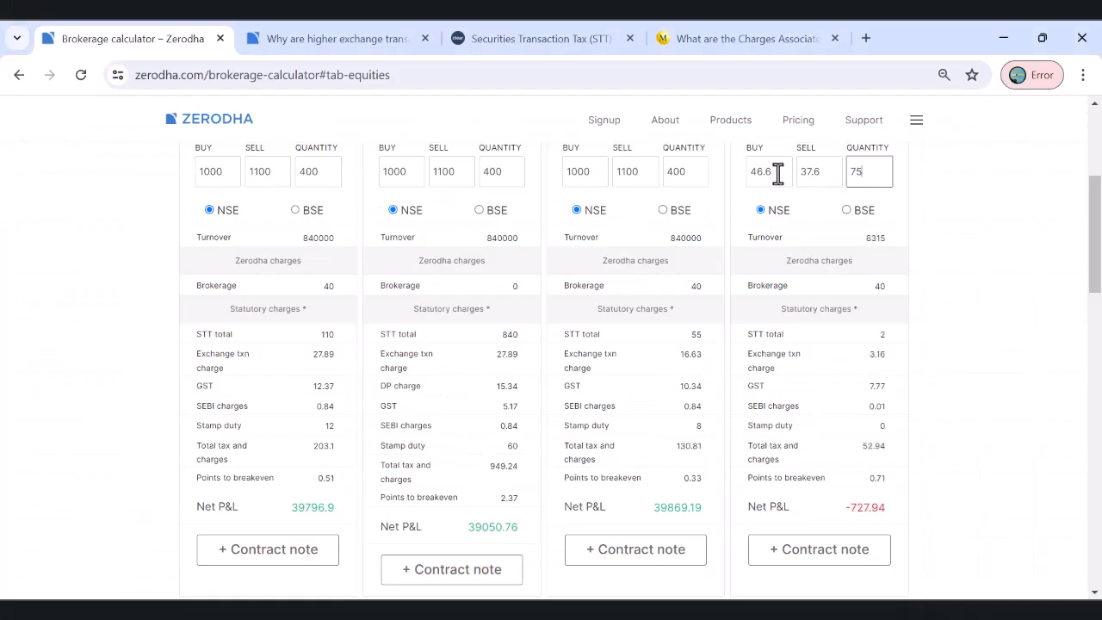
key(Tab)
Step: Return to Excel, check the row 6 Tax and Charges cell and select its charges from Brokerage through Stamp Charges
key(alt+Tab)
key(Right)
key(Right)
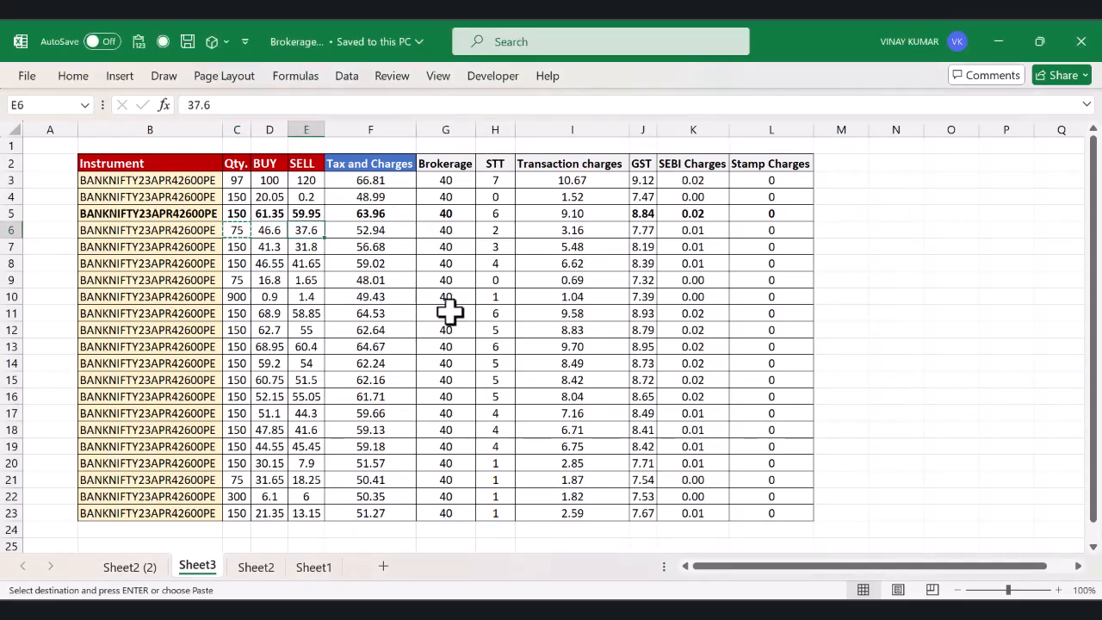
click(376, 233)
key(Right)
key(shift+Right)
key(shift+Right)
key(shift+Right)
key(shift+Right)
key(shift+Right)
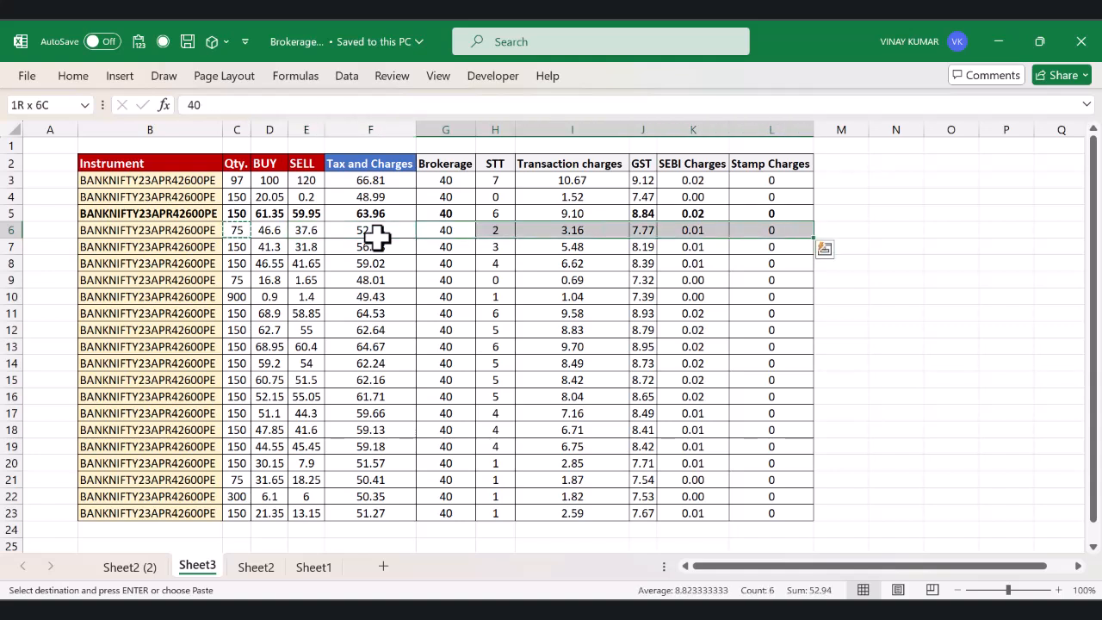
Step: Copy the row 19 buy price, 44.55, from Excel into the calculator's F&O - Options buy value
key(Down)
key(Left)
key(Down)
key(Down)
key(Down)
key(Down)
key(Down)
key(Down)
key(Down)
key(Down)
key(Down)
key(Down)
key(Left)
key(Left)
key(Down)
key(Down)
key(Down)
key(Up)
key(alt+Tab)
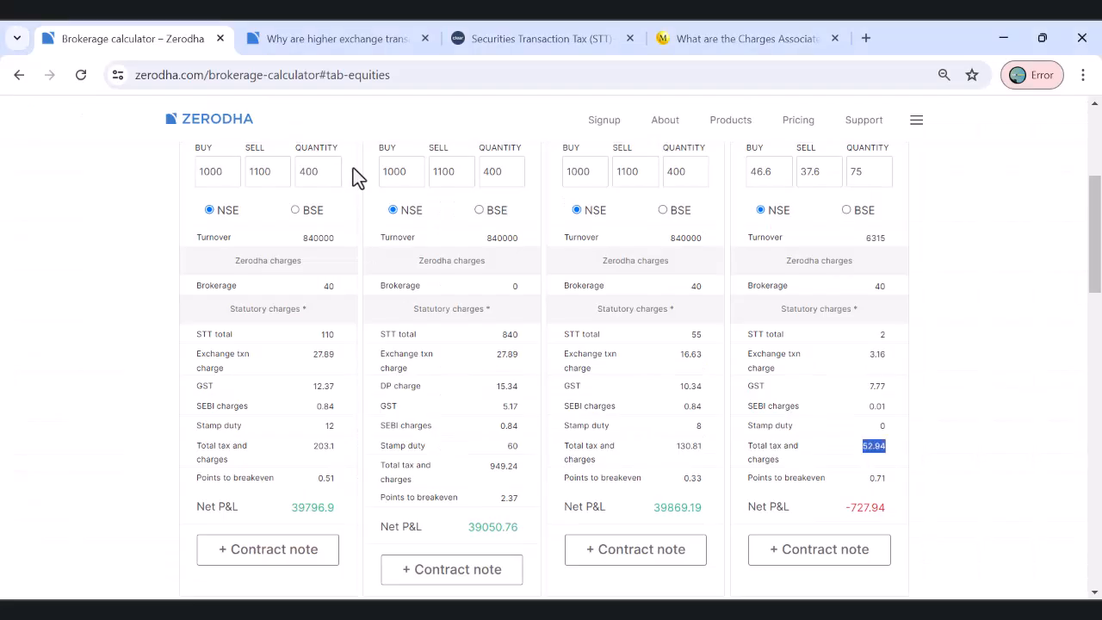
double_click(769, 169)
key(ctrl+v)
key(Tab)
Step: Copy the row 19 sell price, 45.45, from Excel into the F&O - Options sell value
key(alt+Tab)
key(Right)
key(ctrl+c)
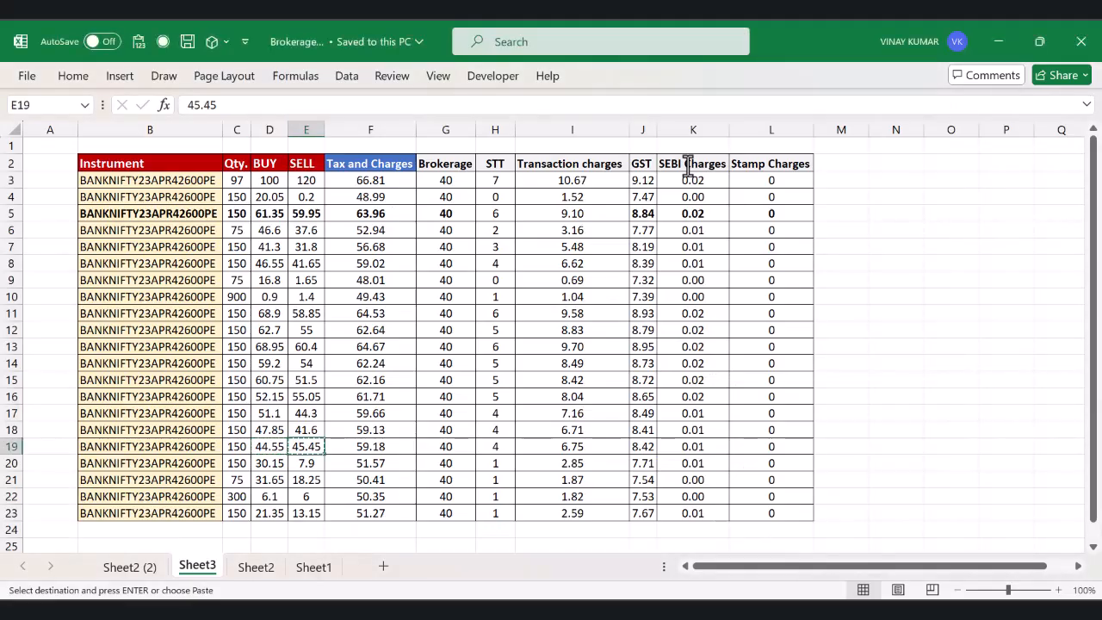
key(alt+Tab)
key(ctrl+v)
key(Tab)
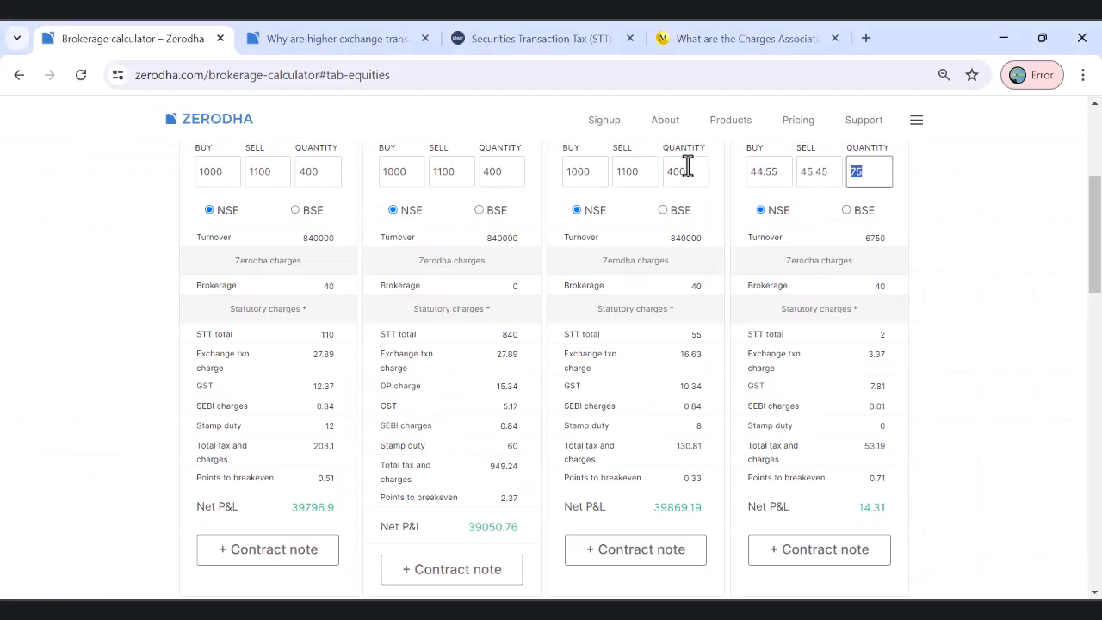
Step: Copy the row 19 quantity, 150, from Excel into the F&O - Options quantity
key(alt+Tab)
key(Left)
key(Left)
key(ctrl+c)
key(alt+Tab)
key(ctrl+v)
key(Tab)
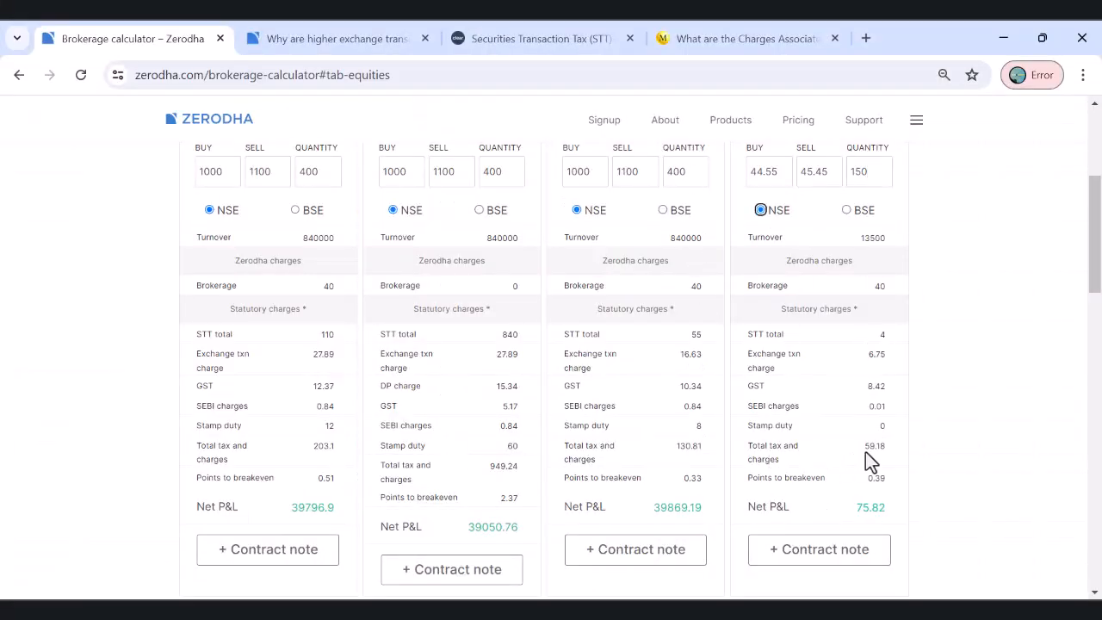
Step: Return to Excel, check the row 19 Tax and Charges formula and select that trade's individual charges
key(alt+Tab)
key(Right)
key(Right)
key(Right)
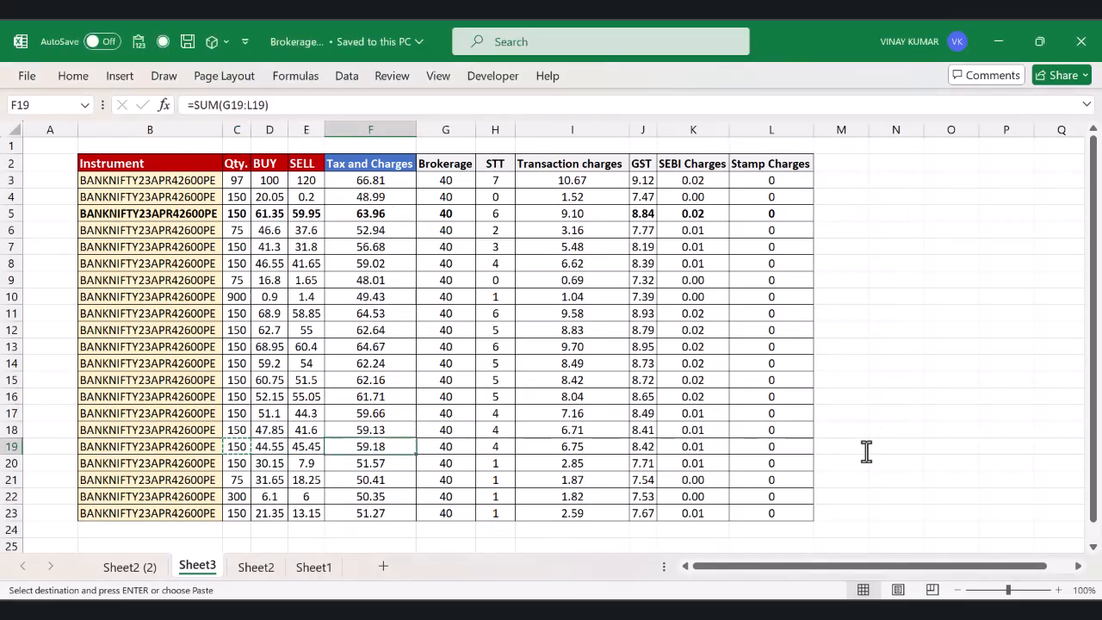
key(Right)
key(ctrl+shift+Right)
Step: Go back to the first trade in row 3 and examine its charge formulas, including the STT formula
key(Left)
key(Left)
key(ctrl+Up)
key(Right)
key(Right)
key(Down)
key(Right)
key(Right)
key(Right)
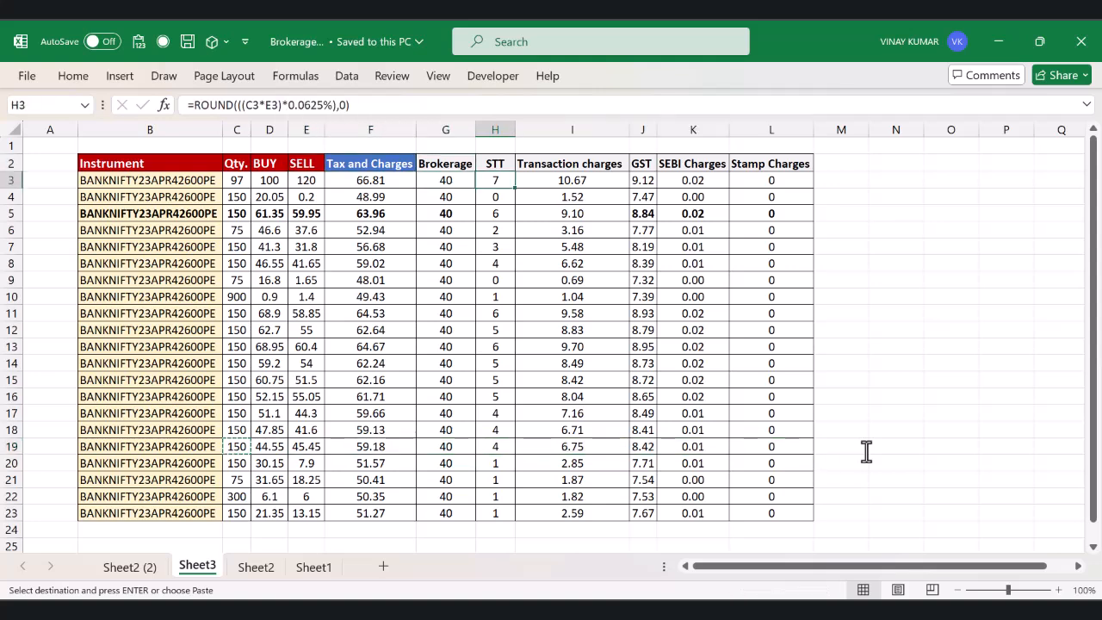
key(Right)
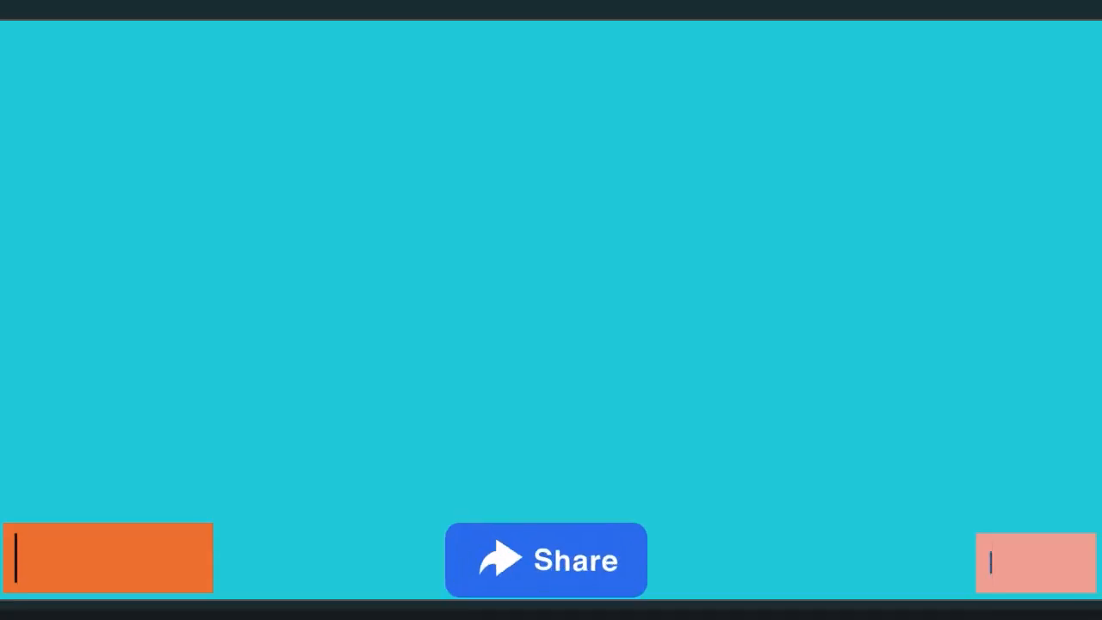